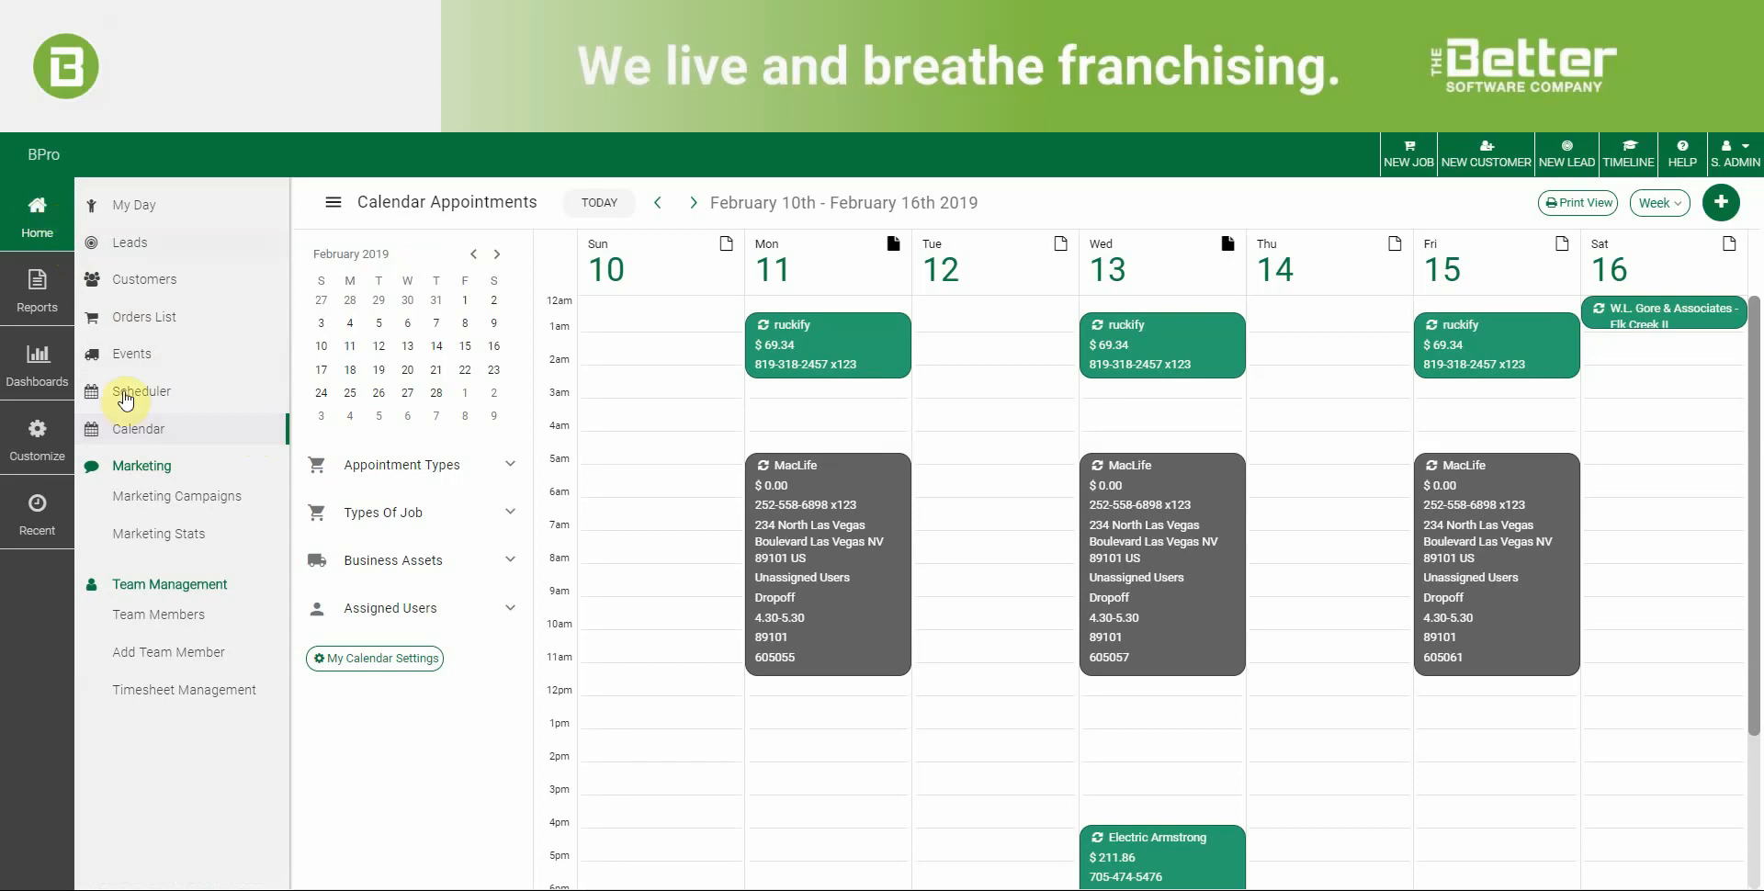
# Collapse the Home navigation list to widen the calendar.
pyautogui.click(39, 225)
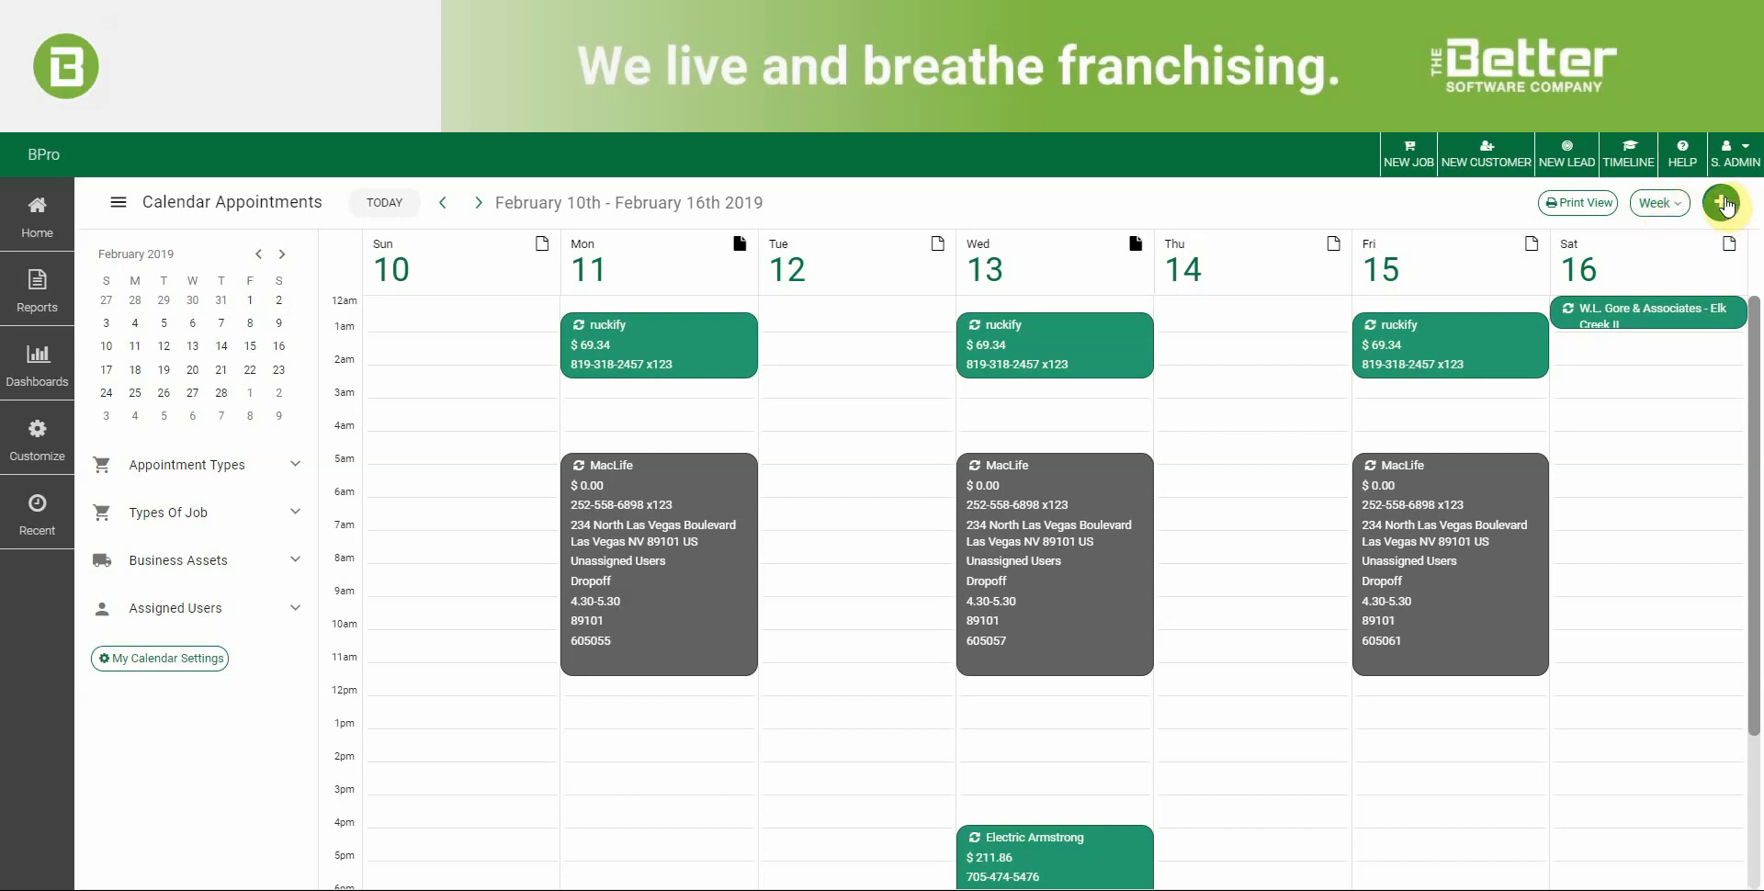
pyautogui.click(1723, 203)
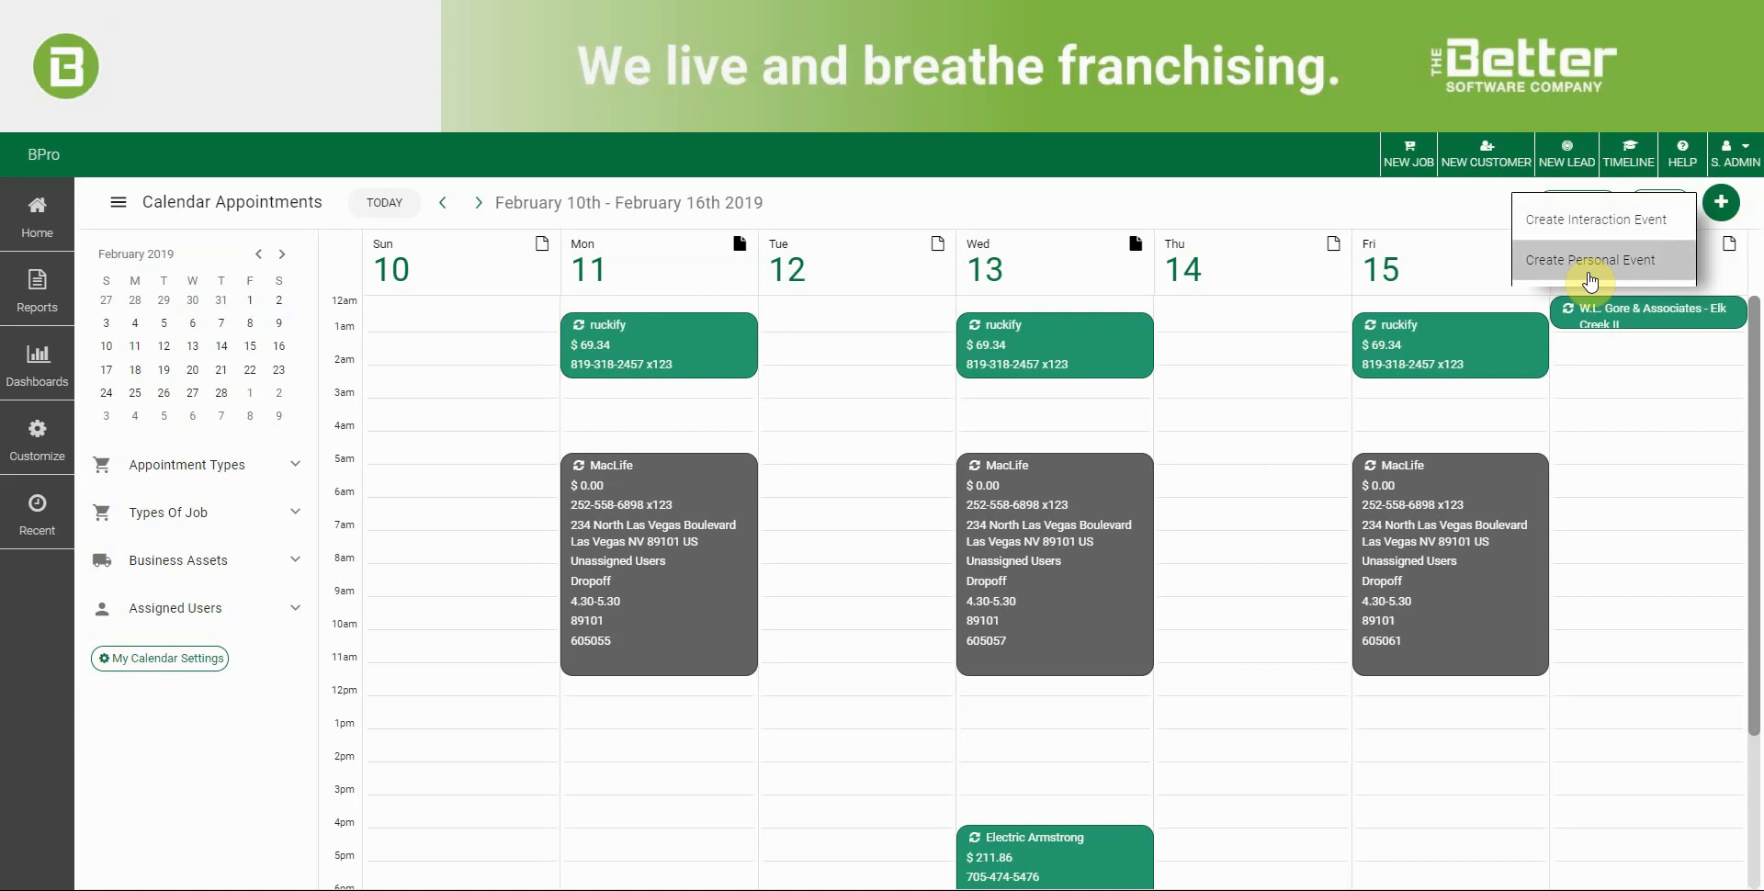
pyautogui.rightClick(1591, 277)
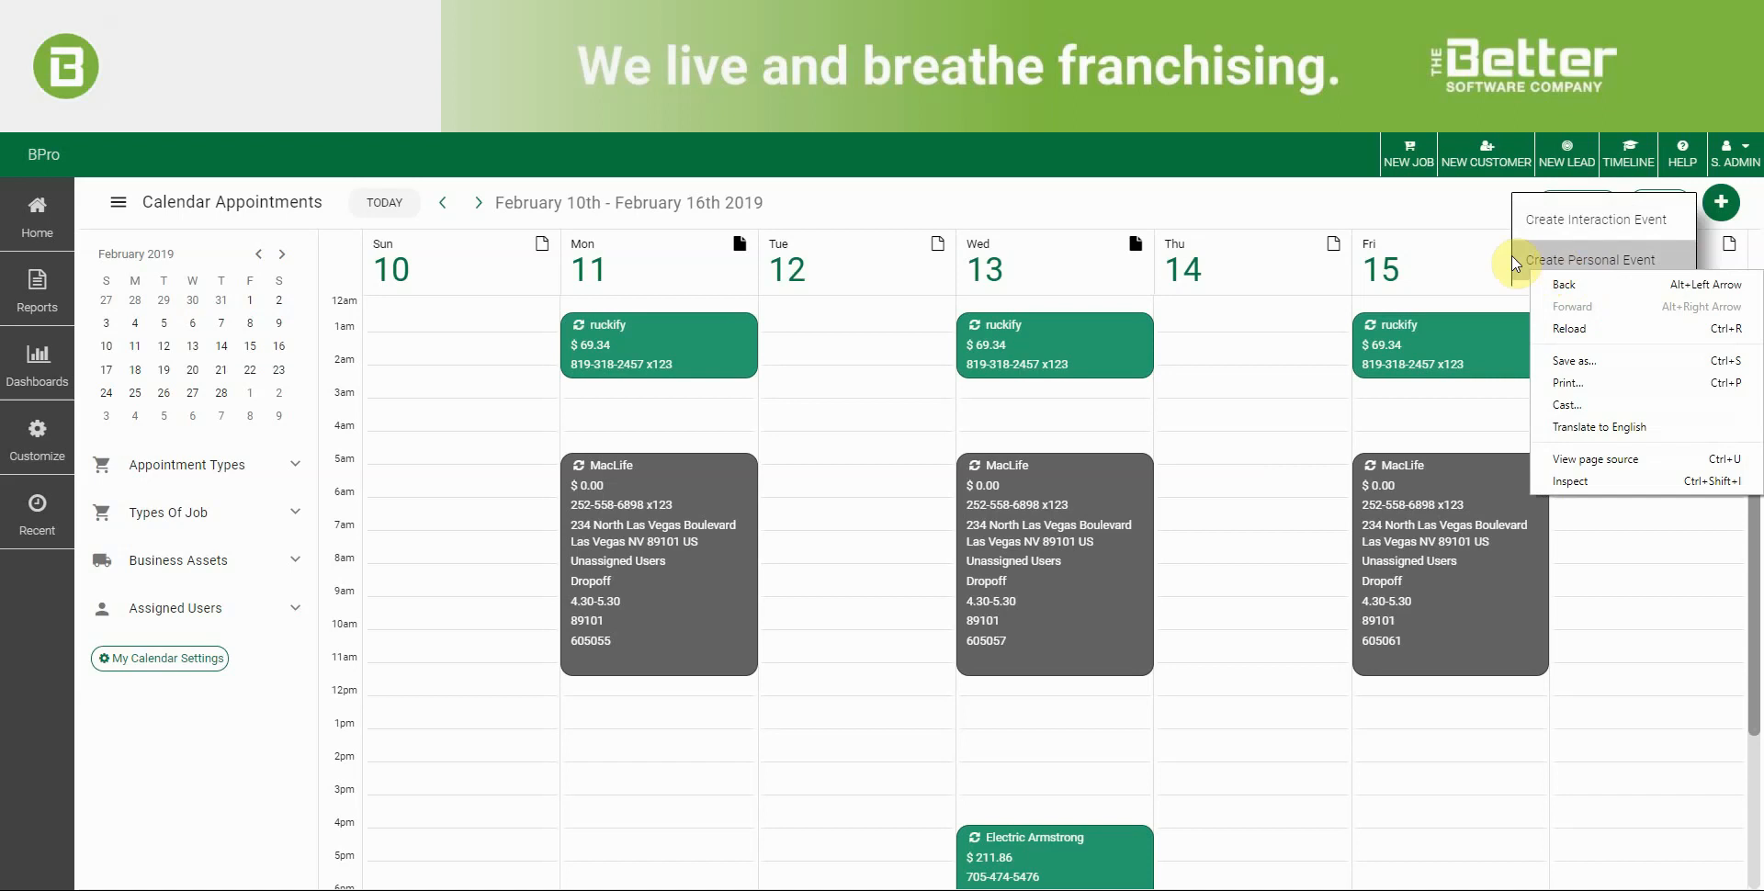
pyautogui.click(1489, 199)
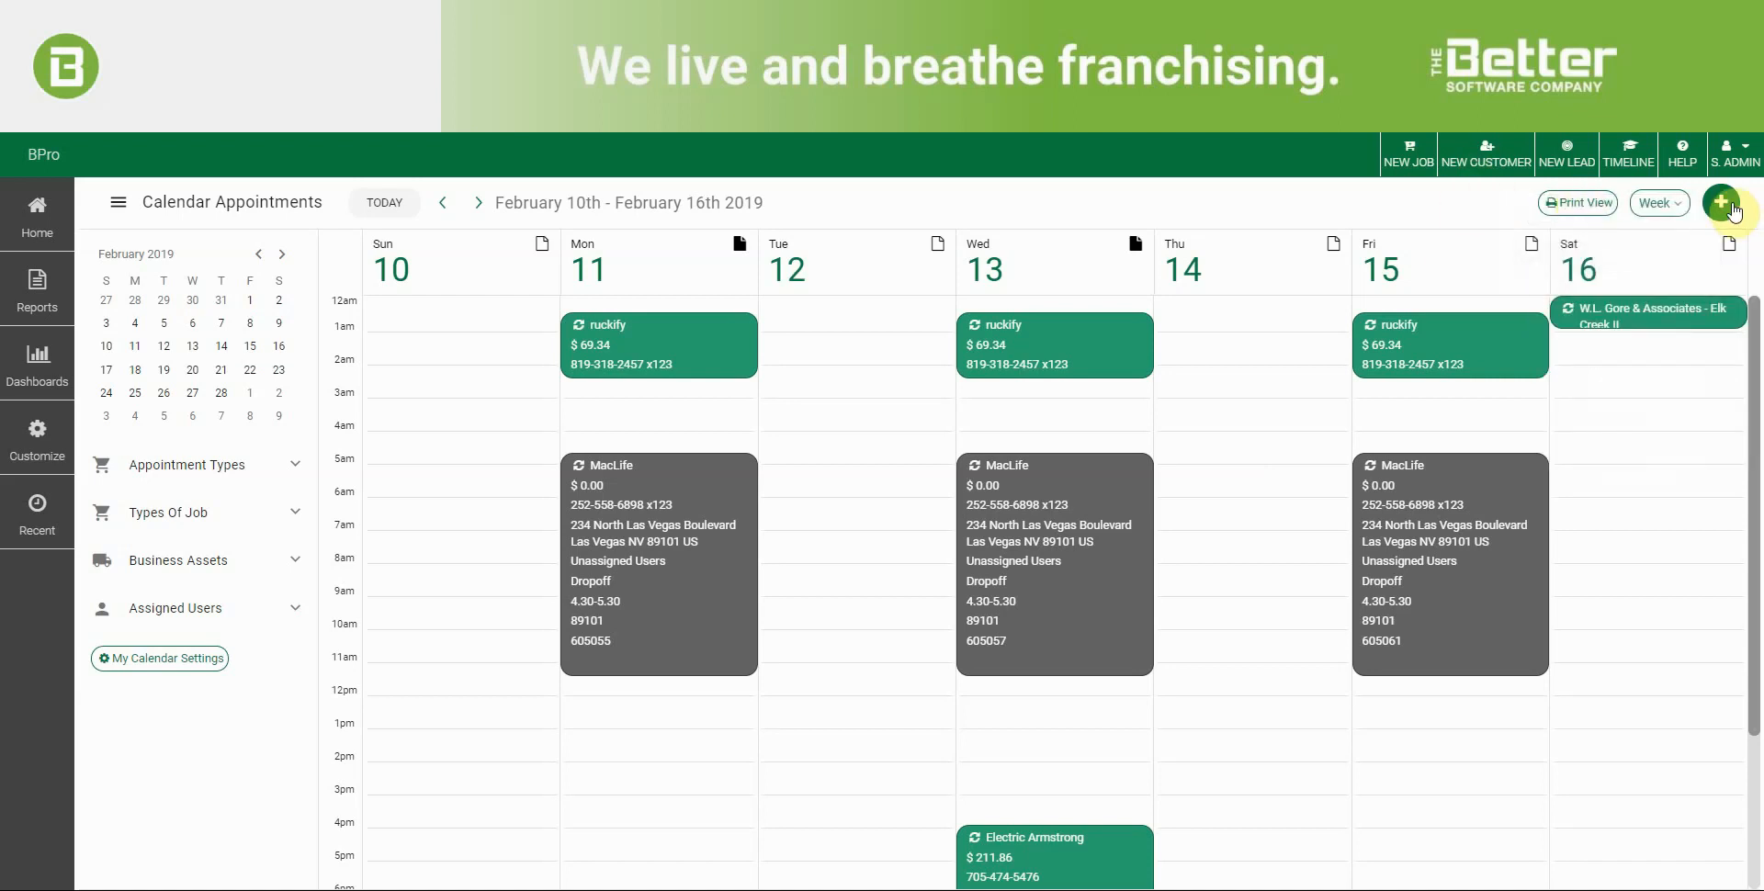
# Start a new interaction event from the calendar and attach the customer ruckify to it.
pyautogui.click(1733, 210)
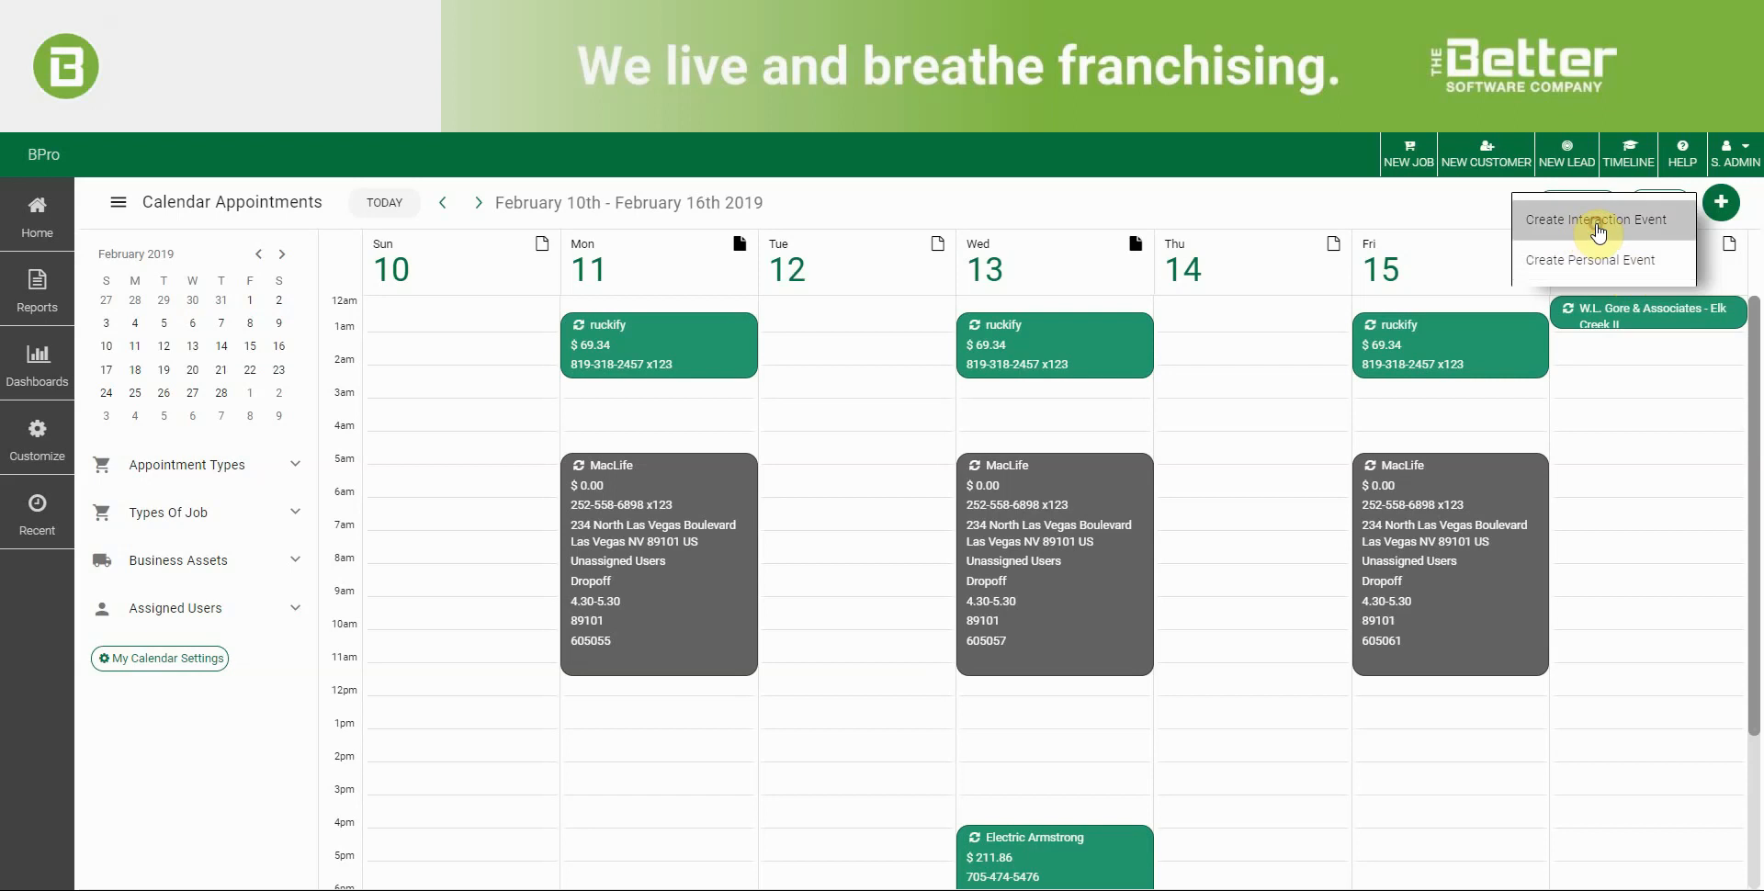
pyautogui.click(1599, 232)
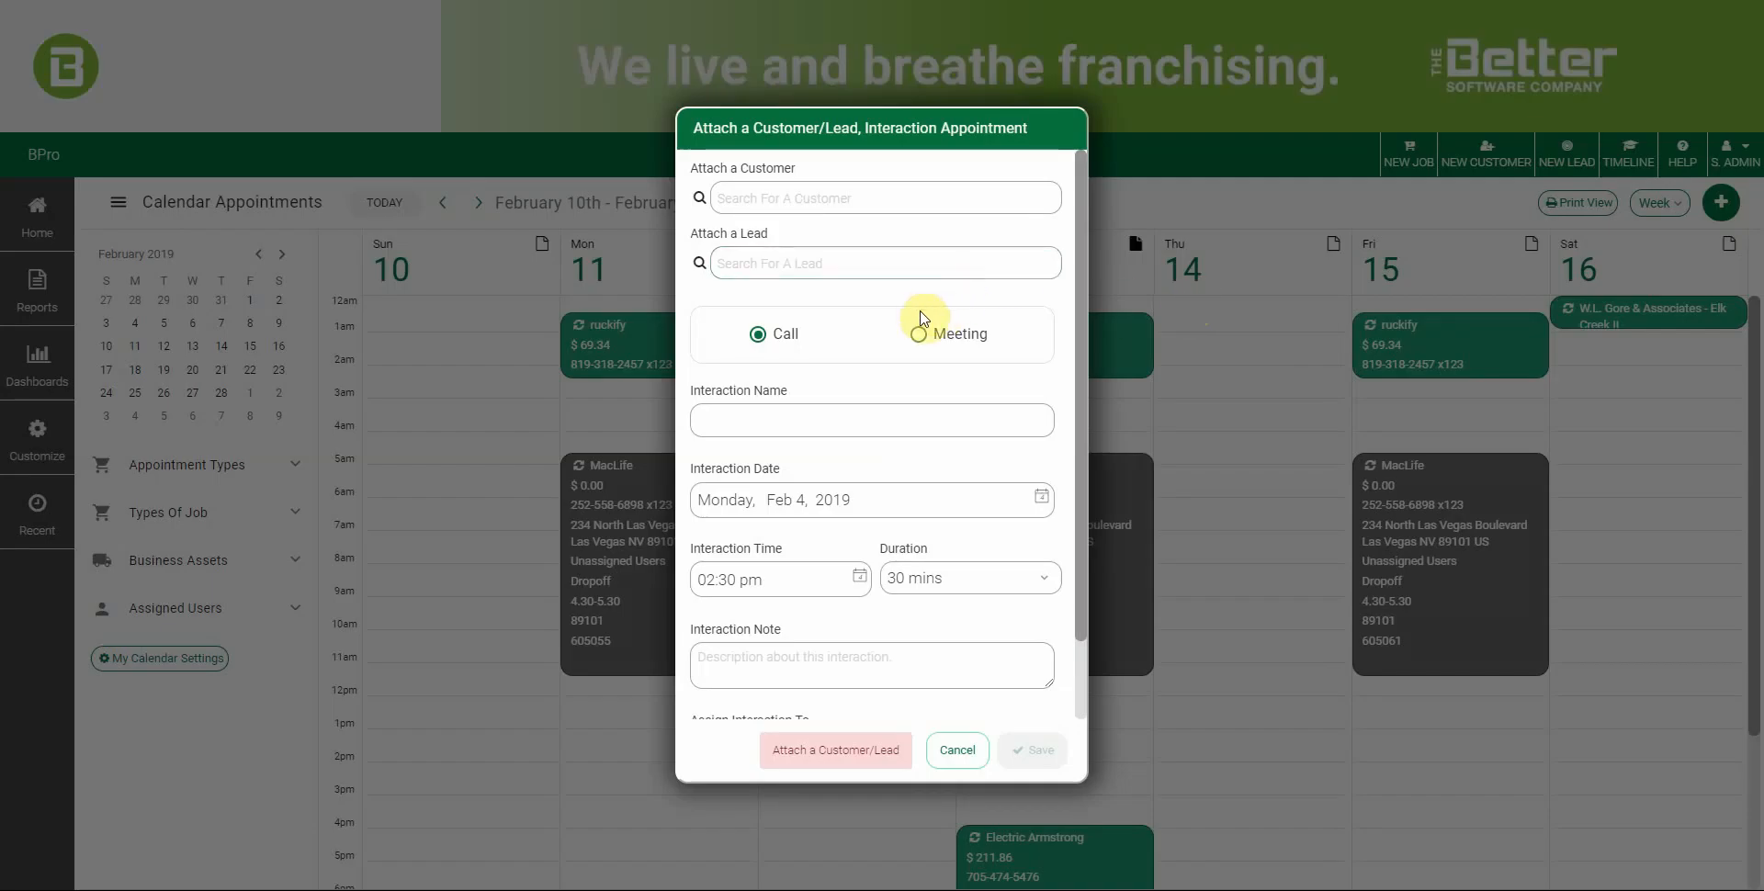
pyautogui.click(791, 204)
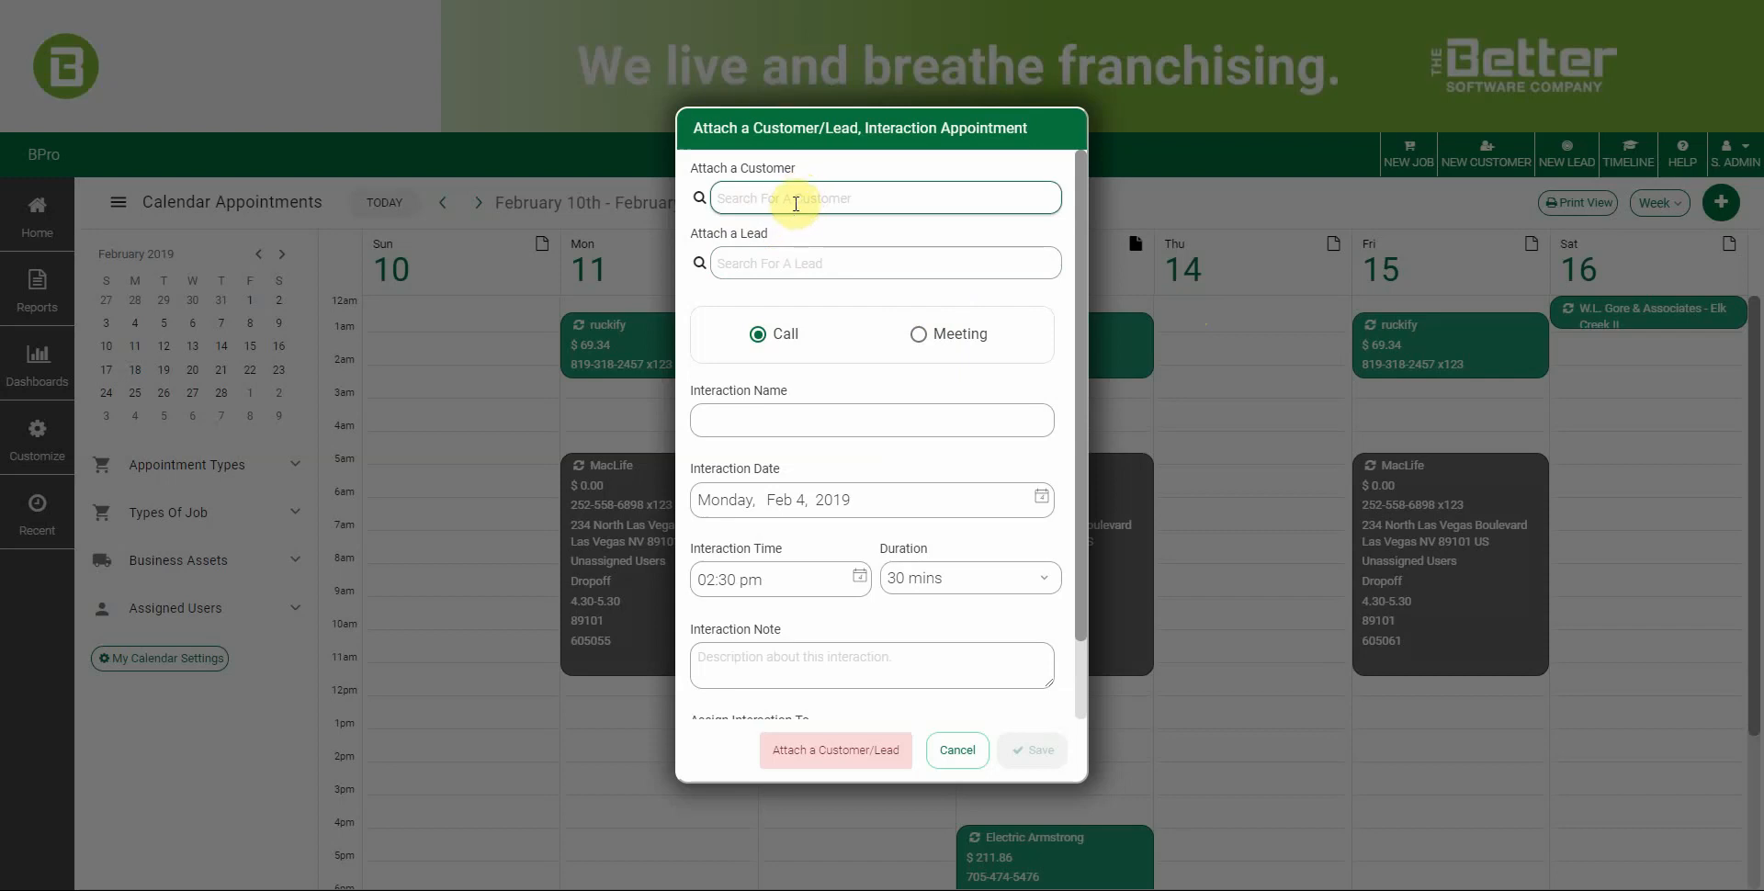
pyautogui.click(797, 190)
pyautogui.write('ruckify')
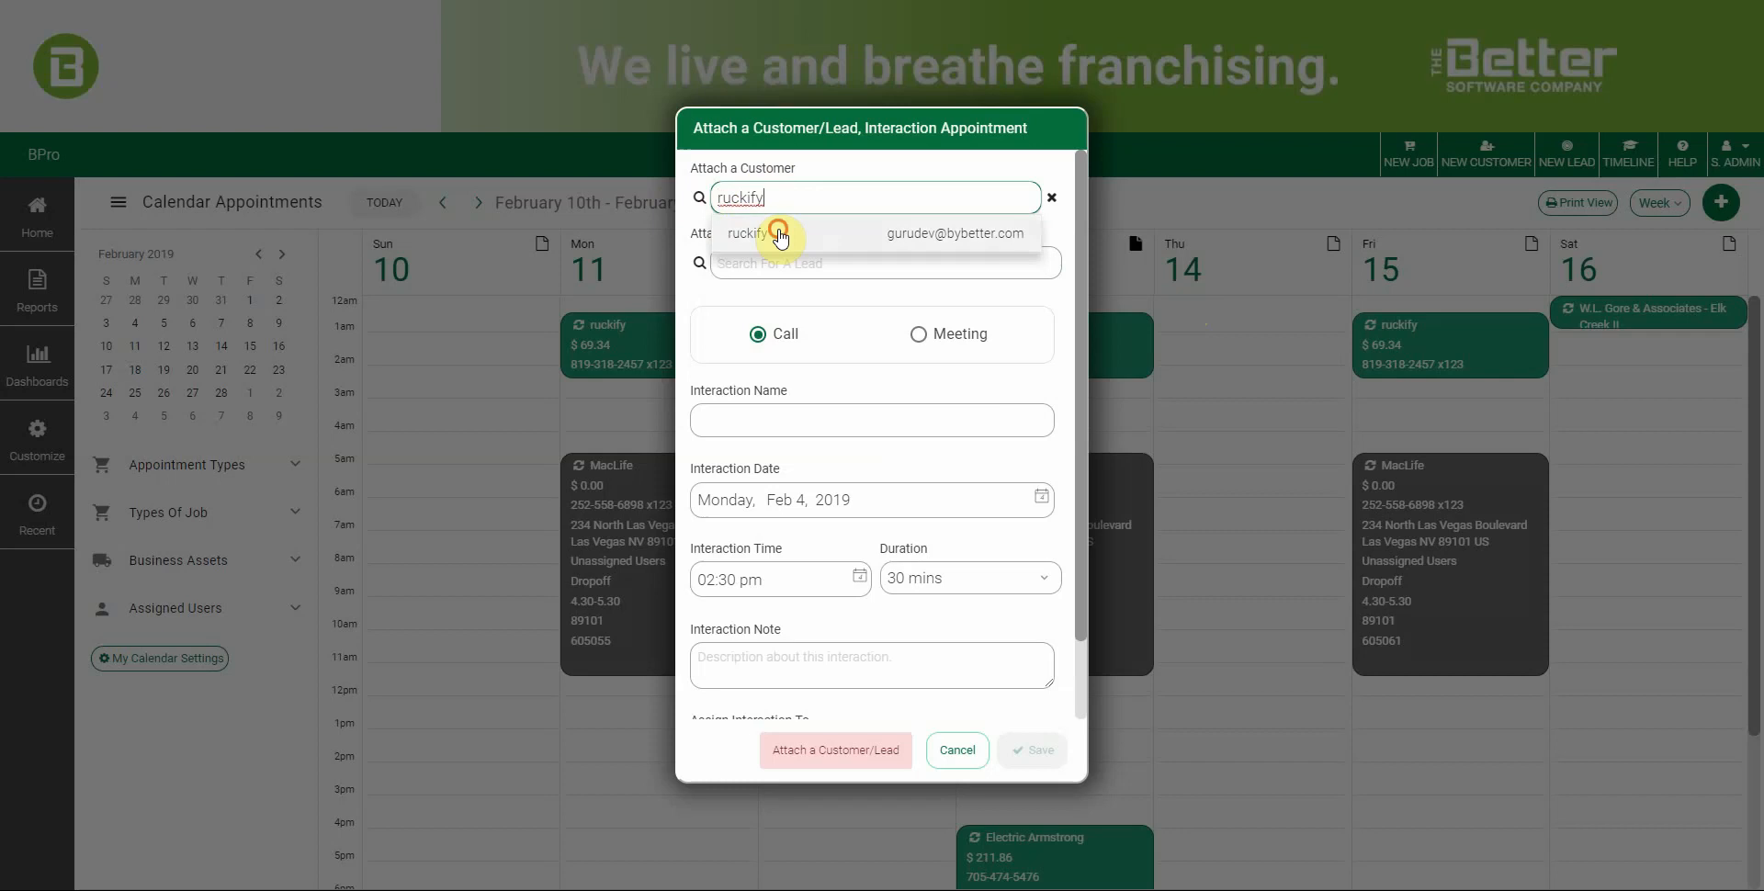
pyautogui.click(781, 227)
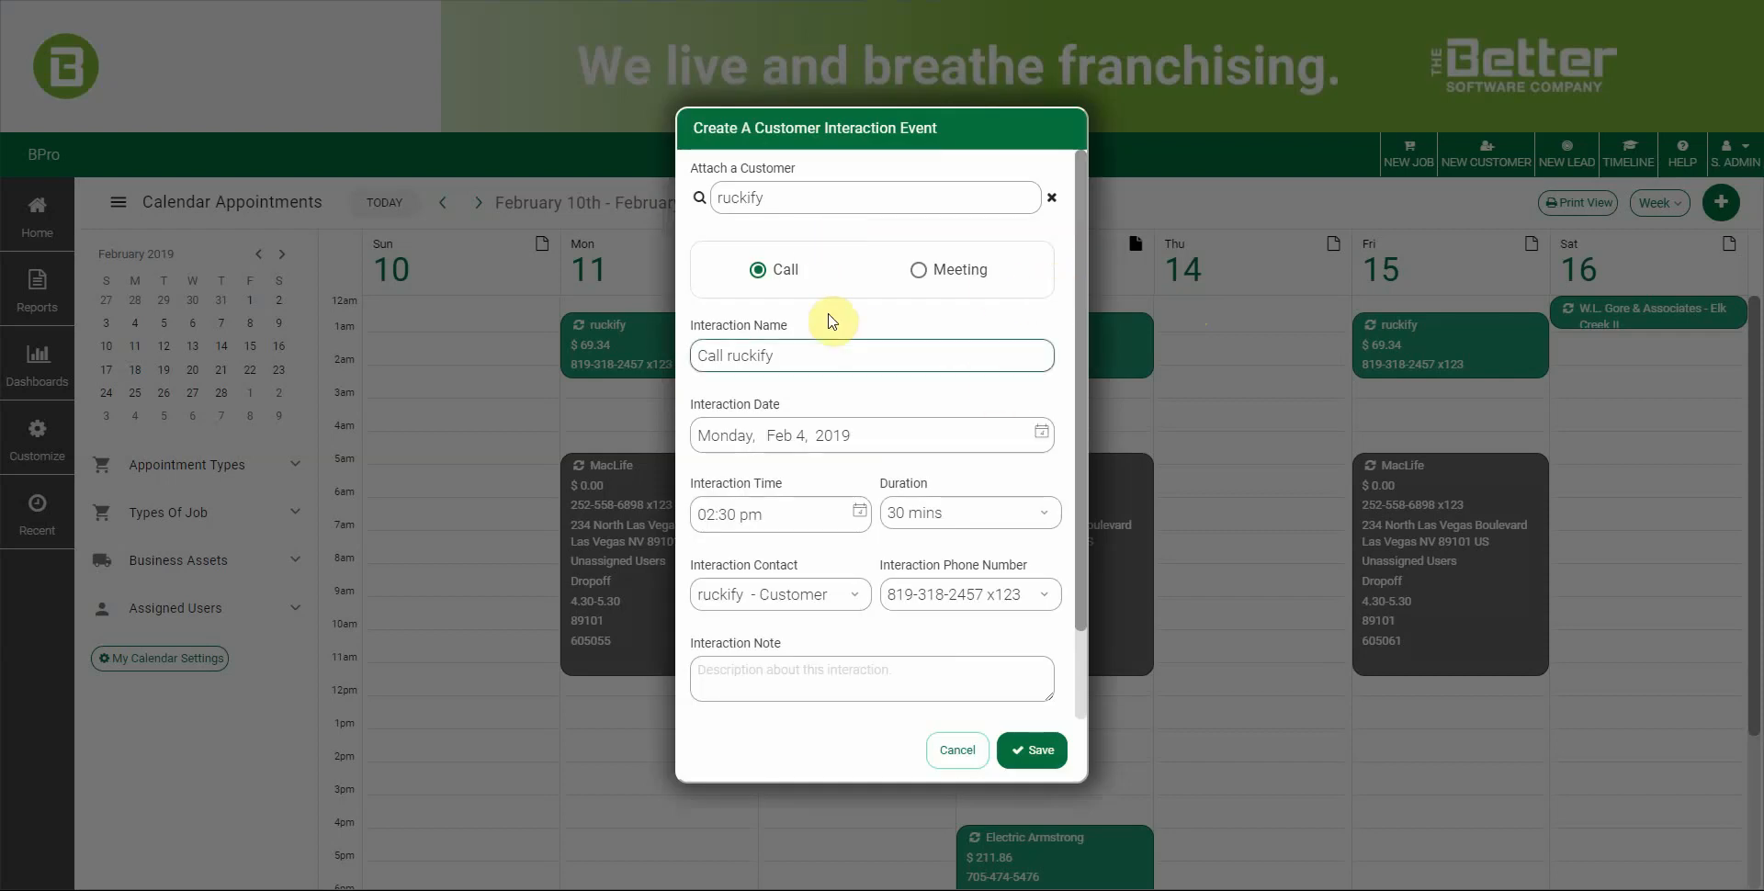
# Keep the event's name, date and time and set its duration to 15 mins.
pyautogui.click(816, 356)
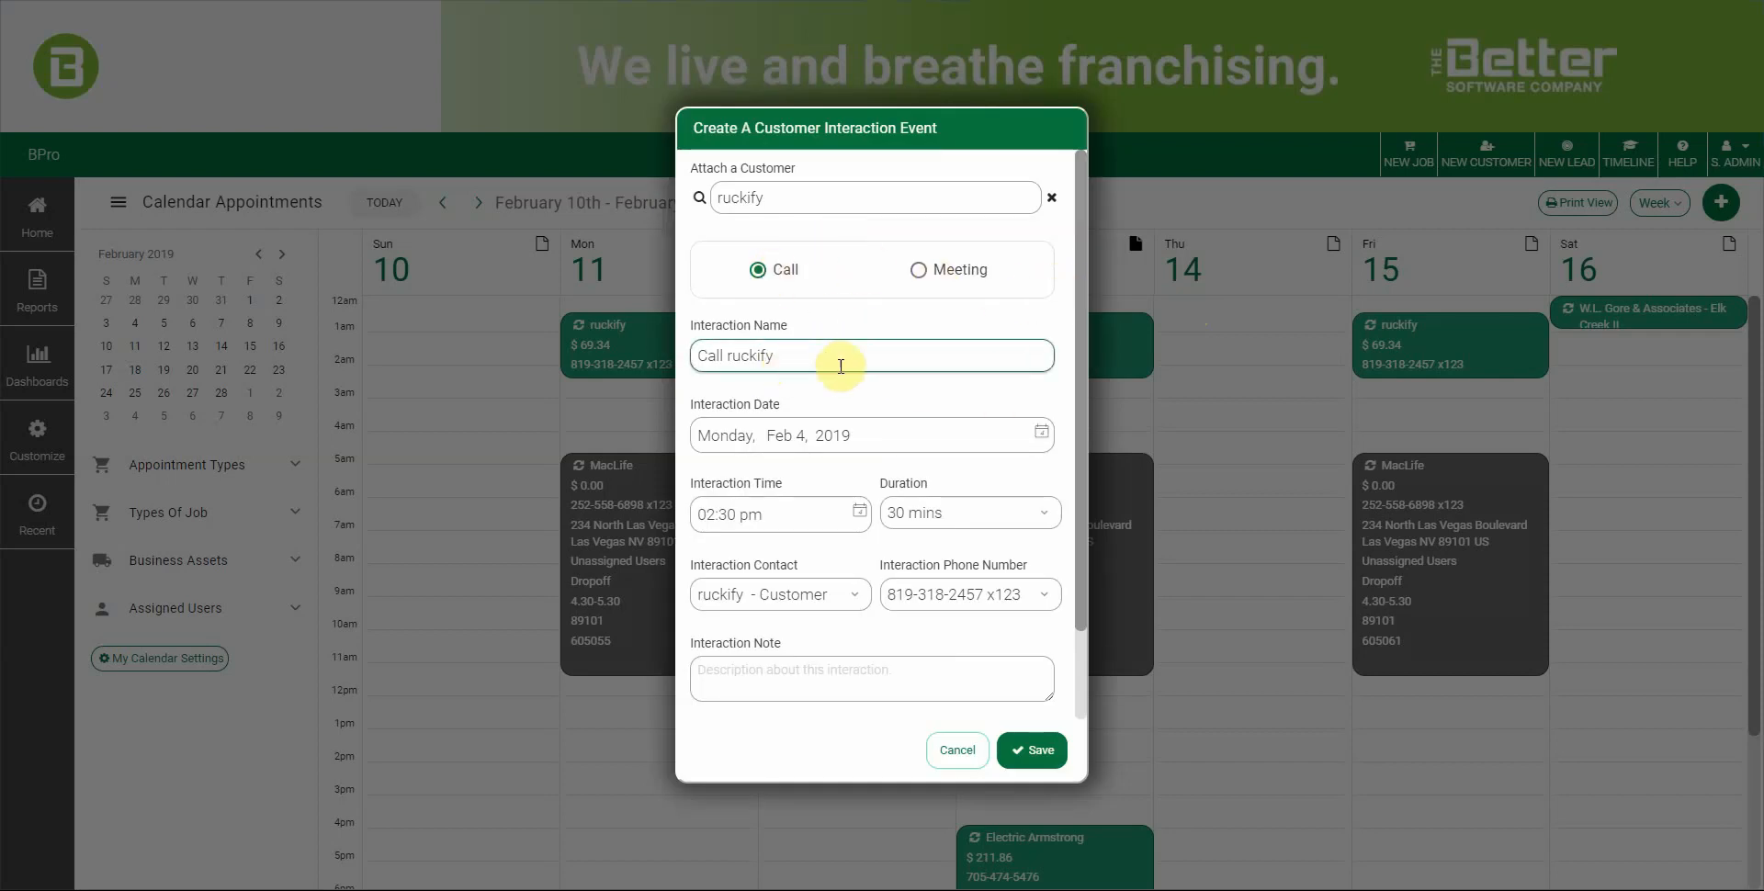
pyautogui.click(993, 405)
pyautogui.scroll(-2, 1069, 381)
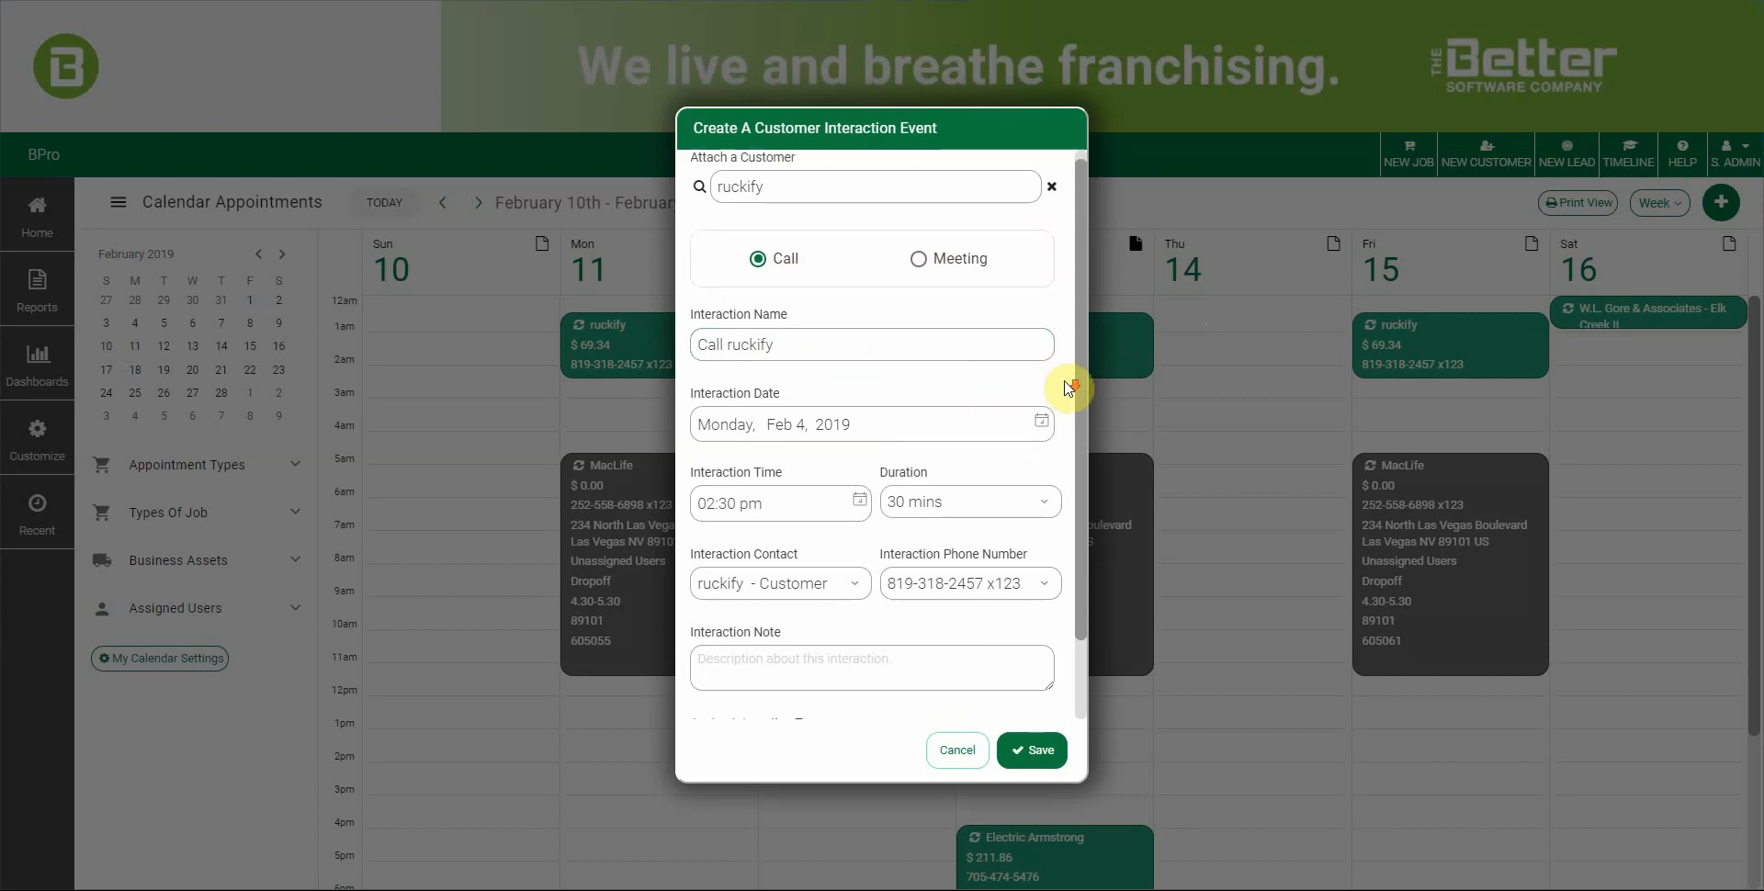
pyautogui.click(836, 344)
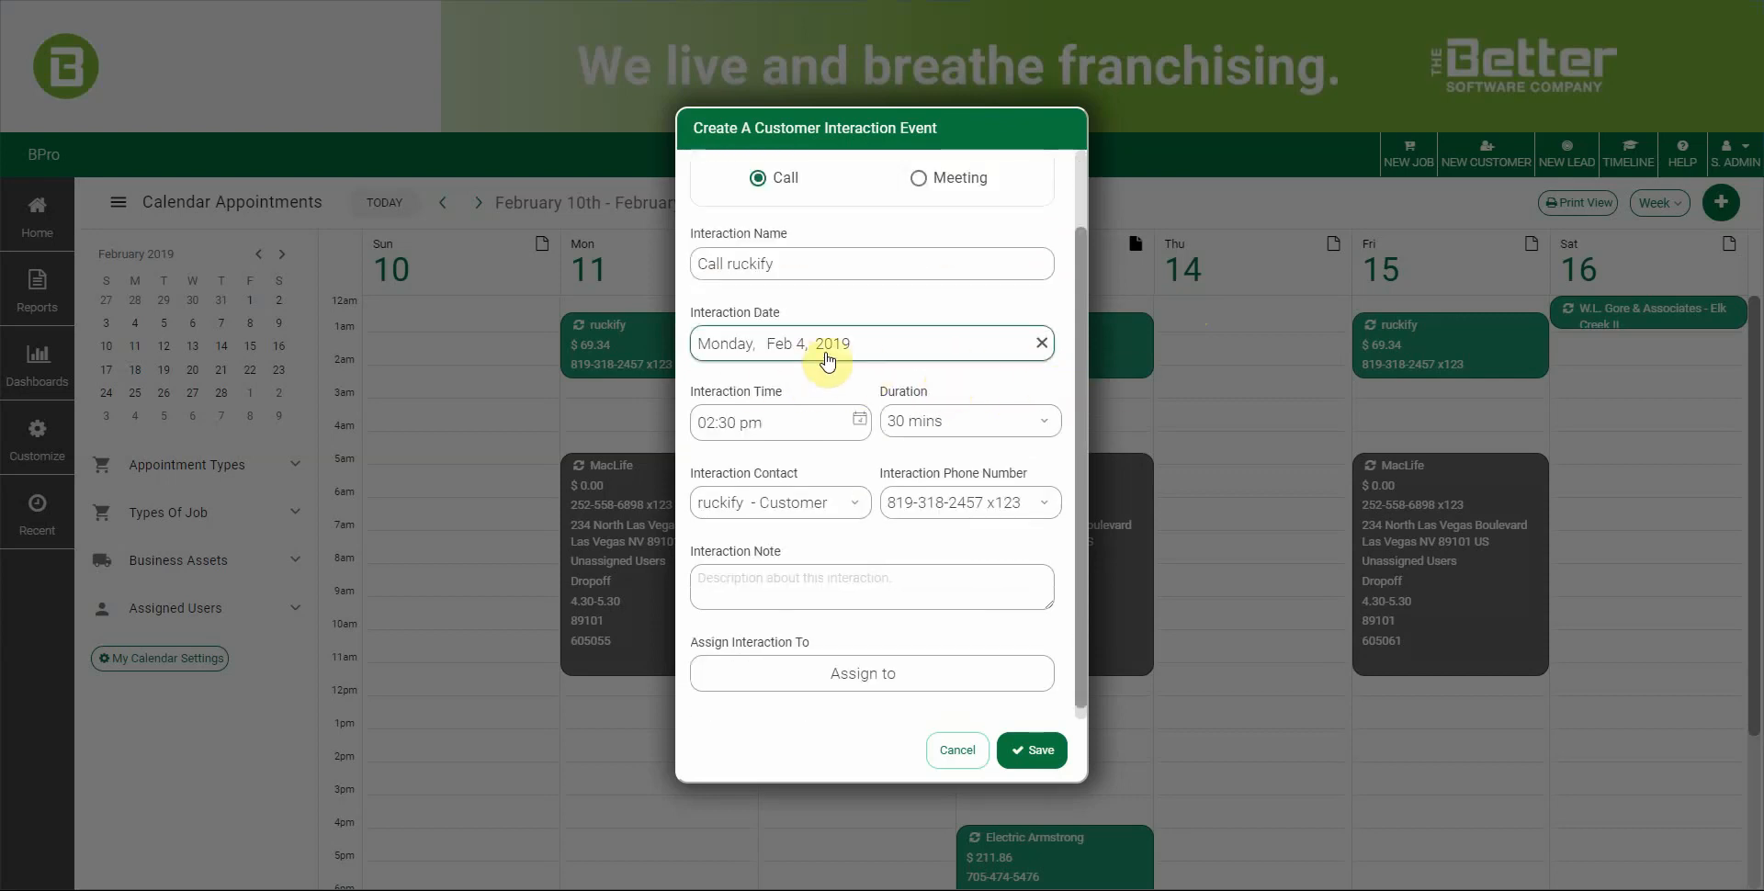
pyautogui.click(816, 424)
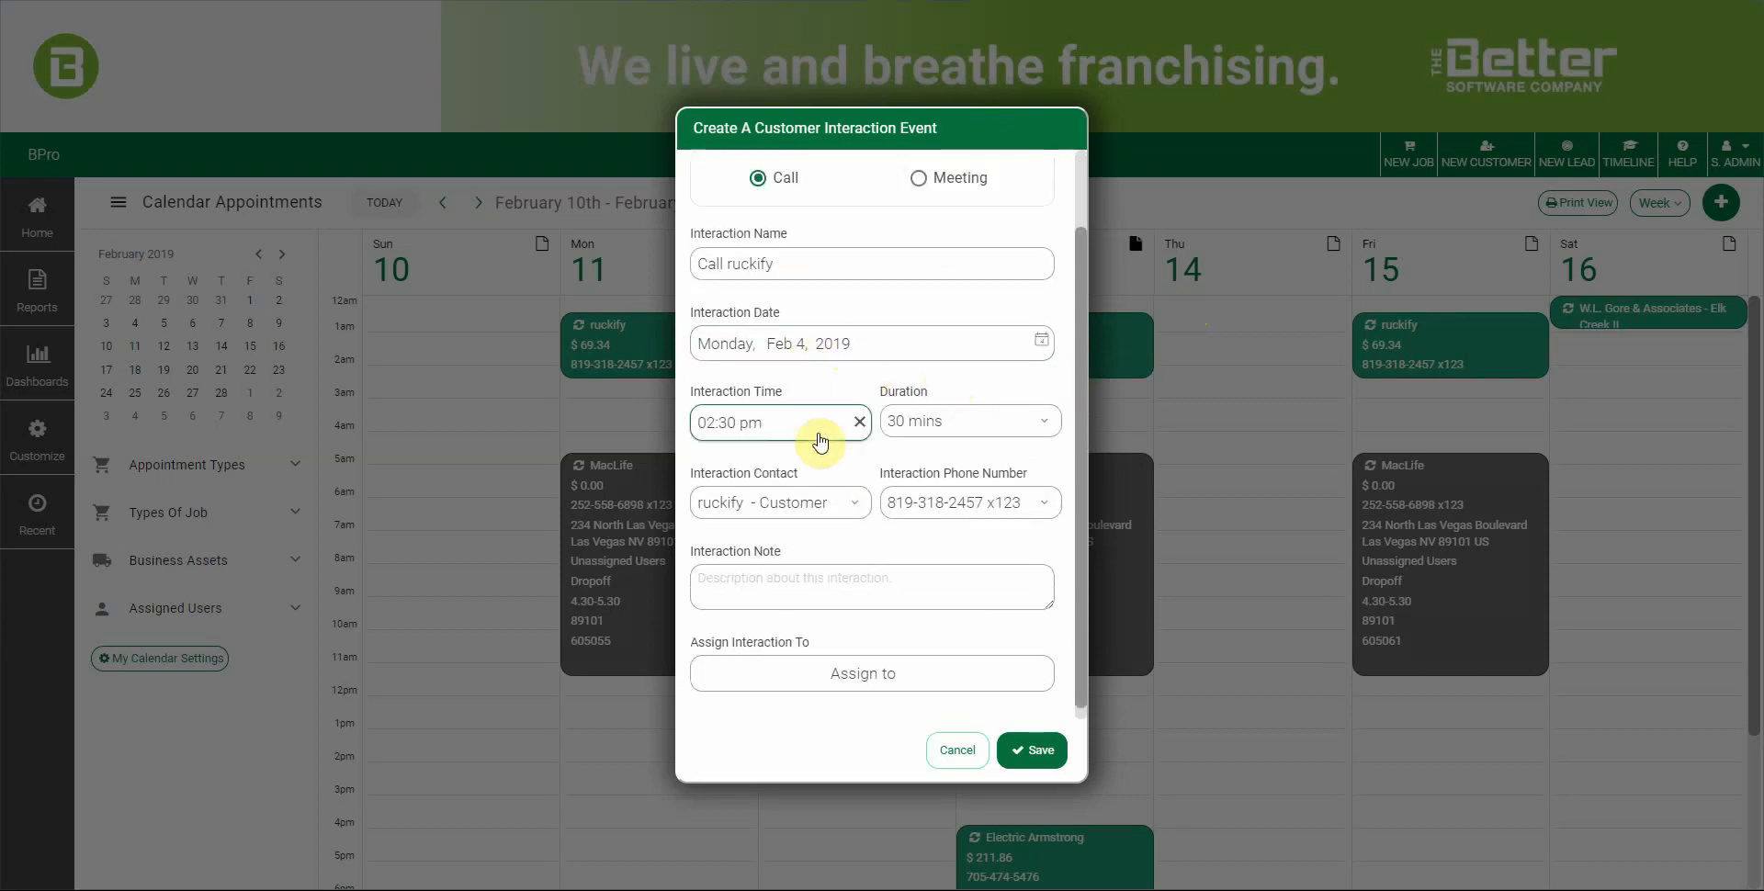
pyautogui.click(905, 425)
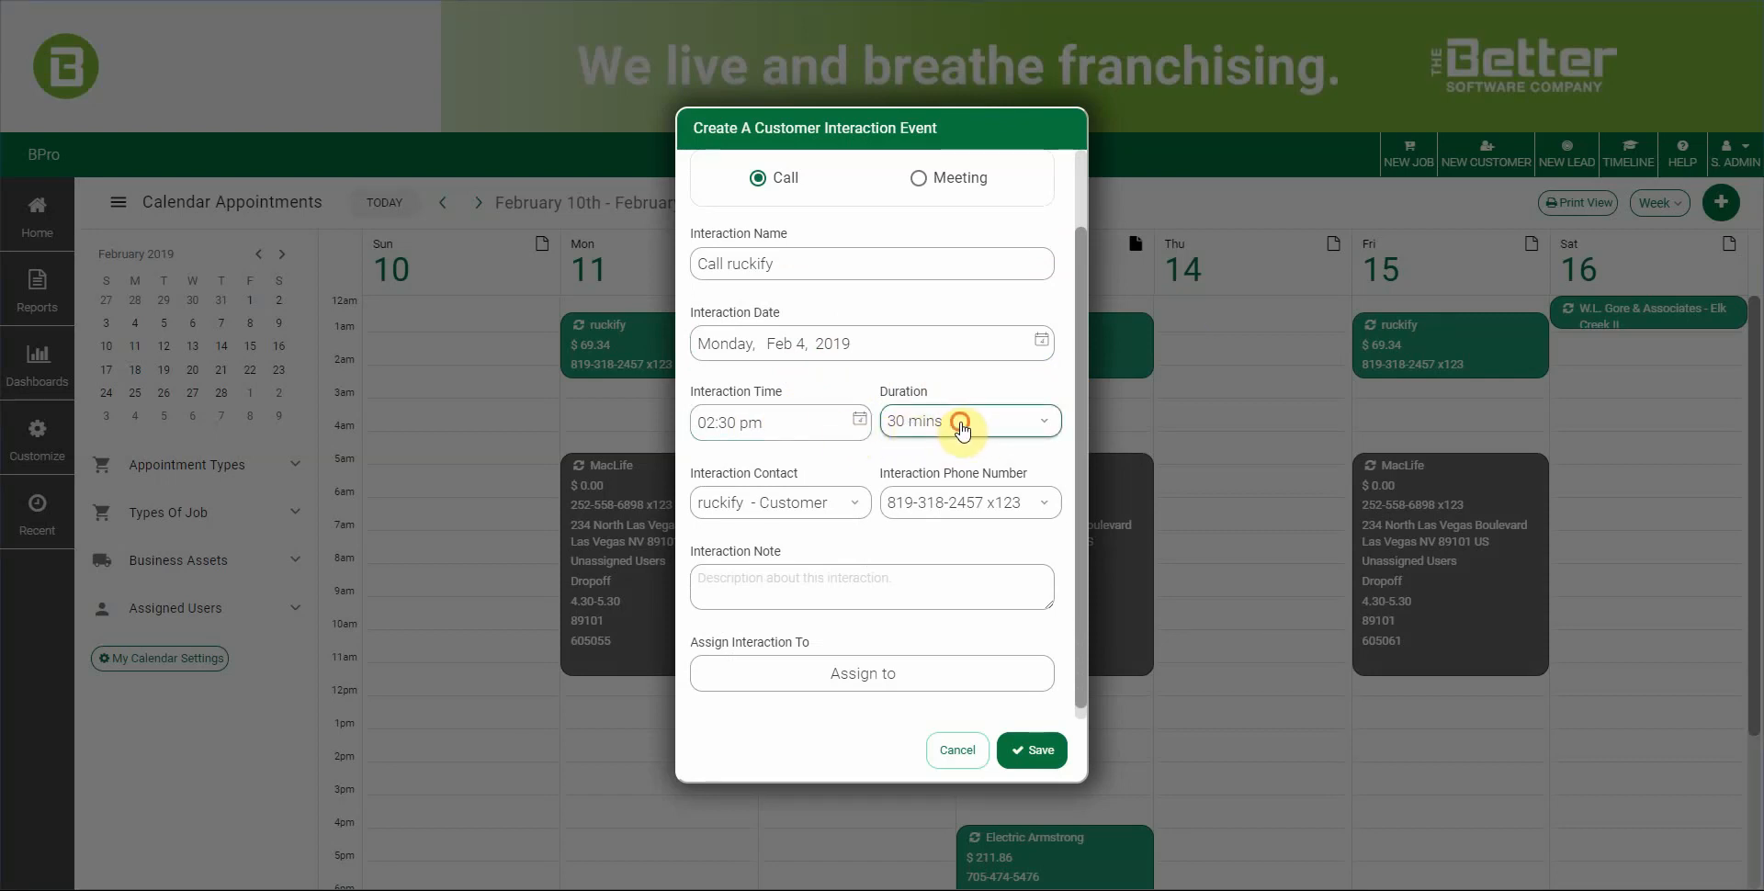
pyautogui.click(950, 426)
pyautogui.click(917, 495)
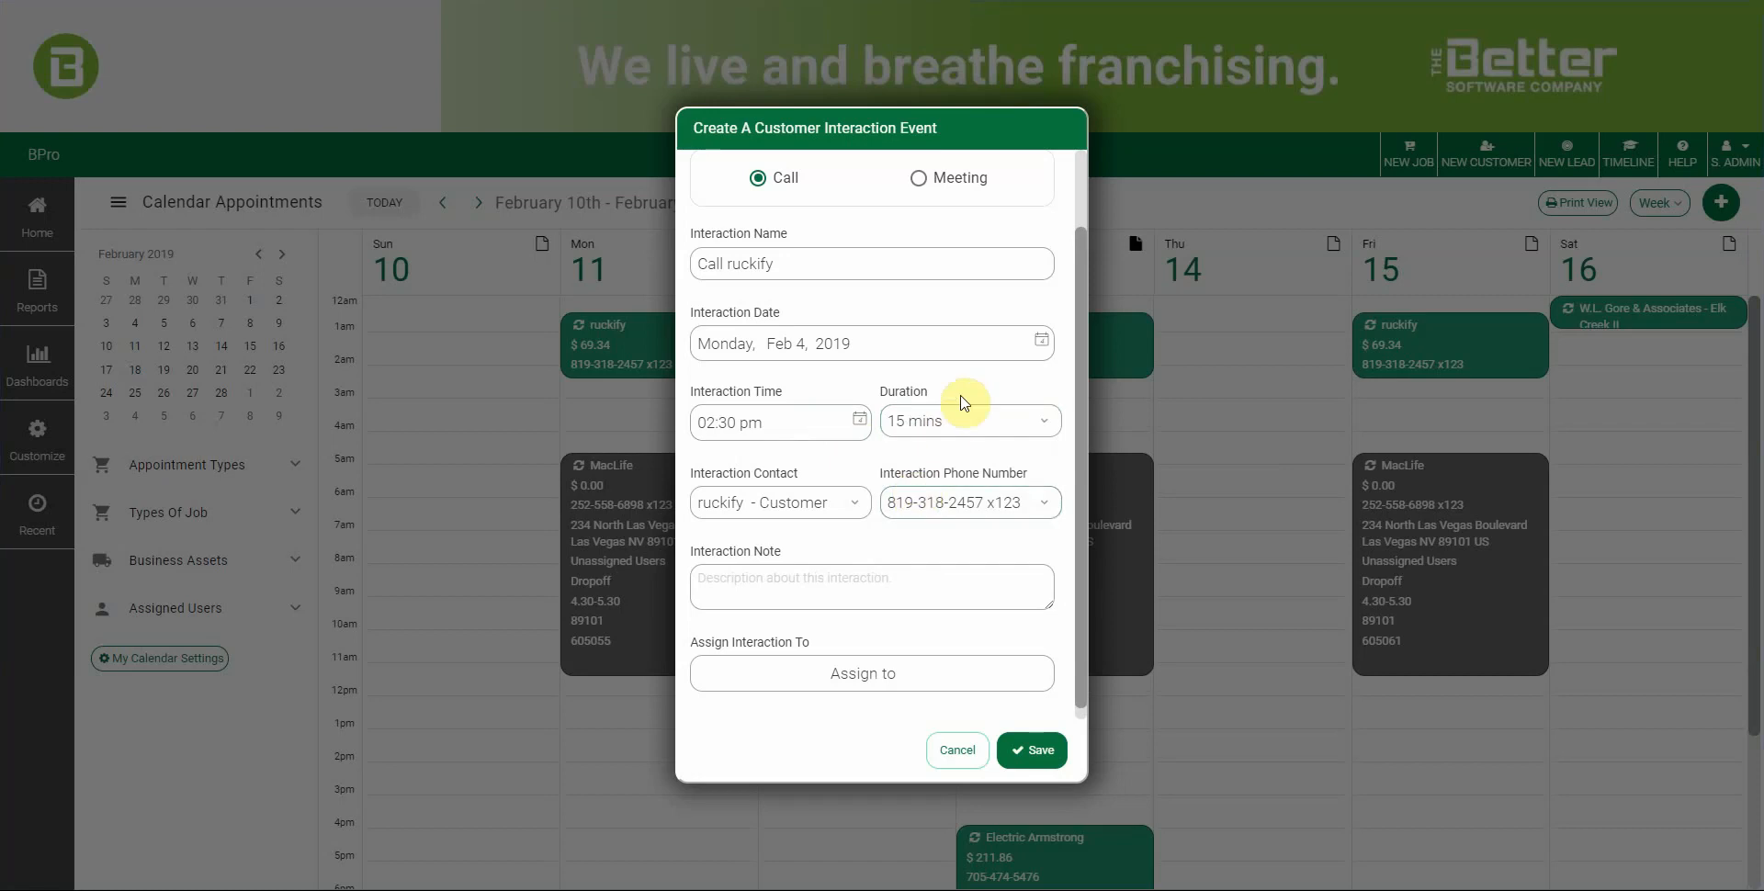
# Examine the interaction note field and the contact and phone number choices available for the customer event.
pyautogui.click(942, 595)
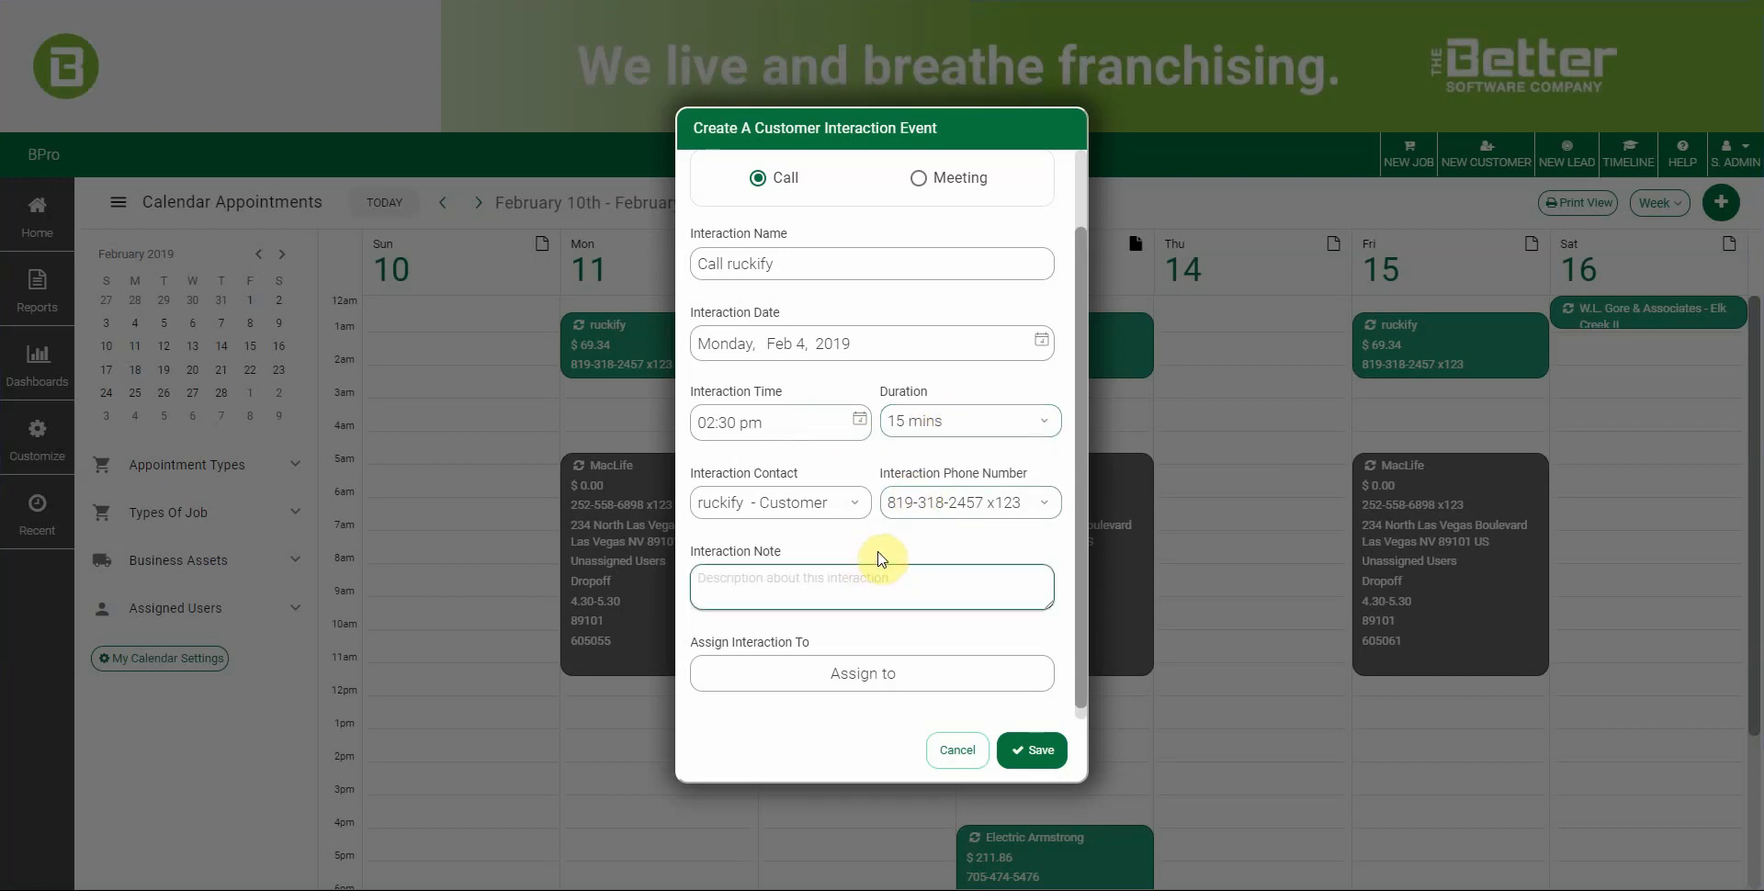
pyautogui.click(873, 551)
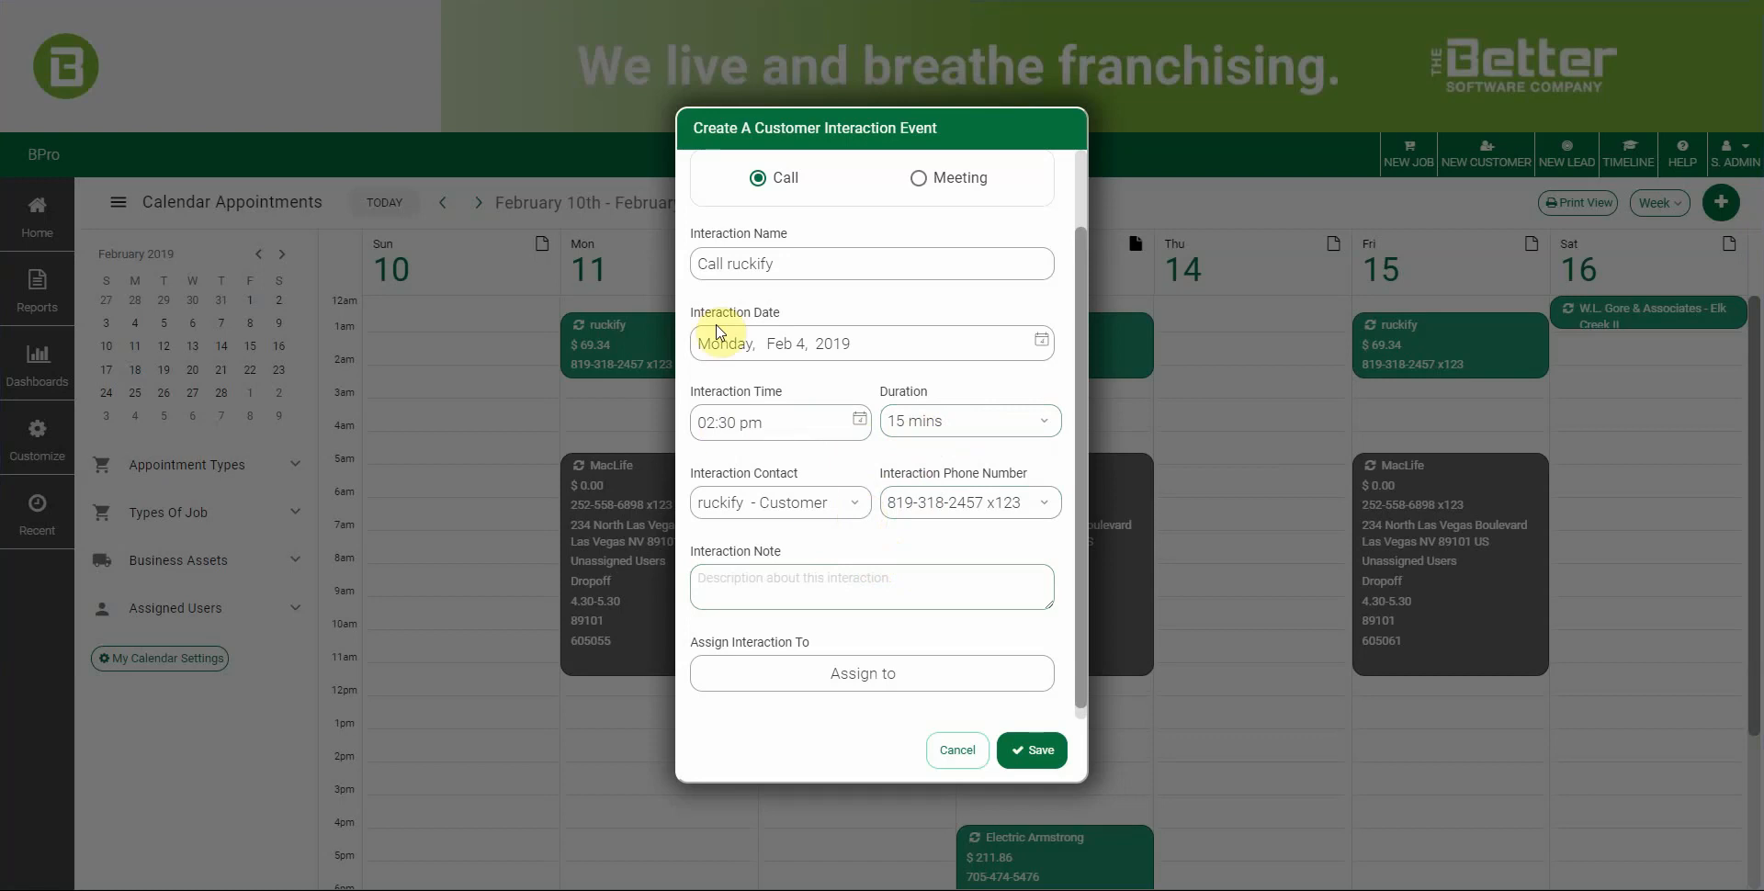
pyautogui.scroll(2, 858, 347)
pyautogui.scroll(-2, 847, 646)
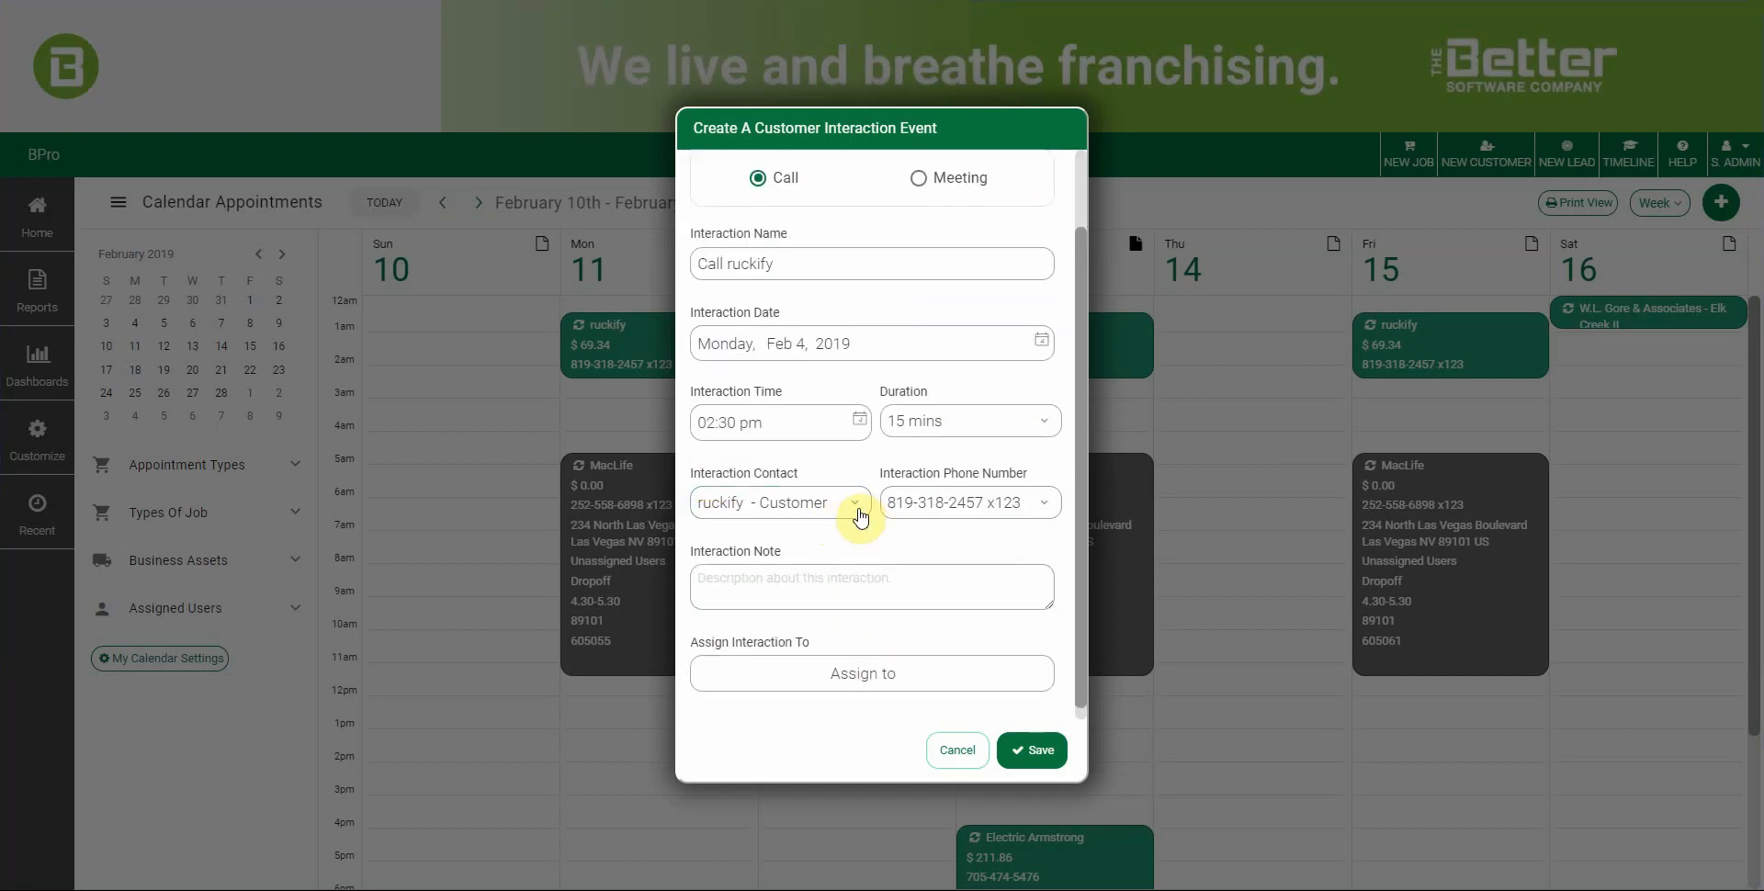
pyautogui.click(862, 513)
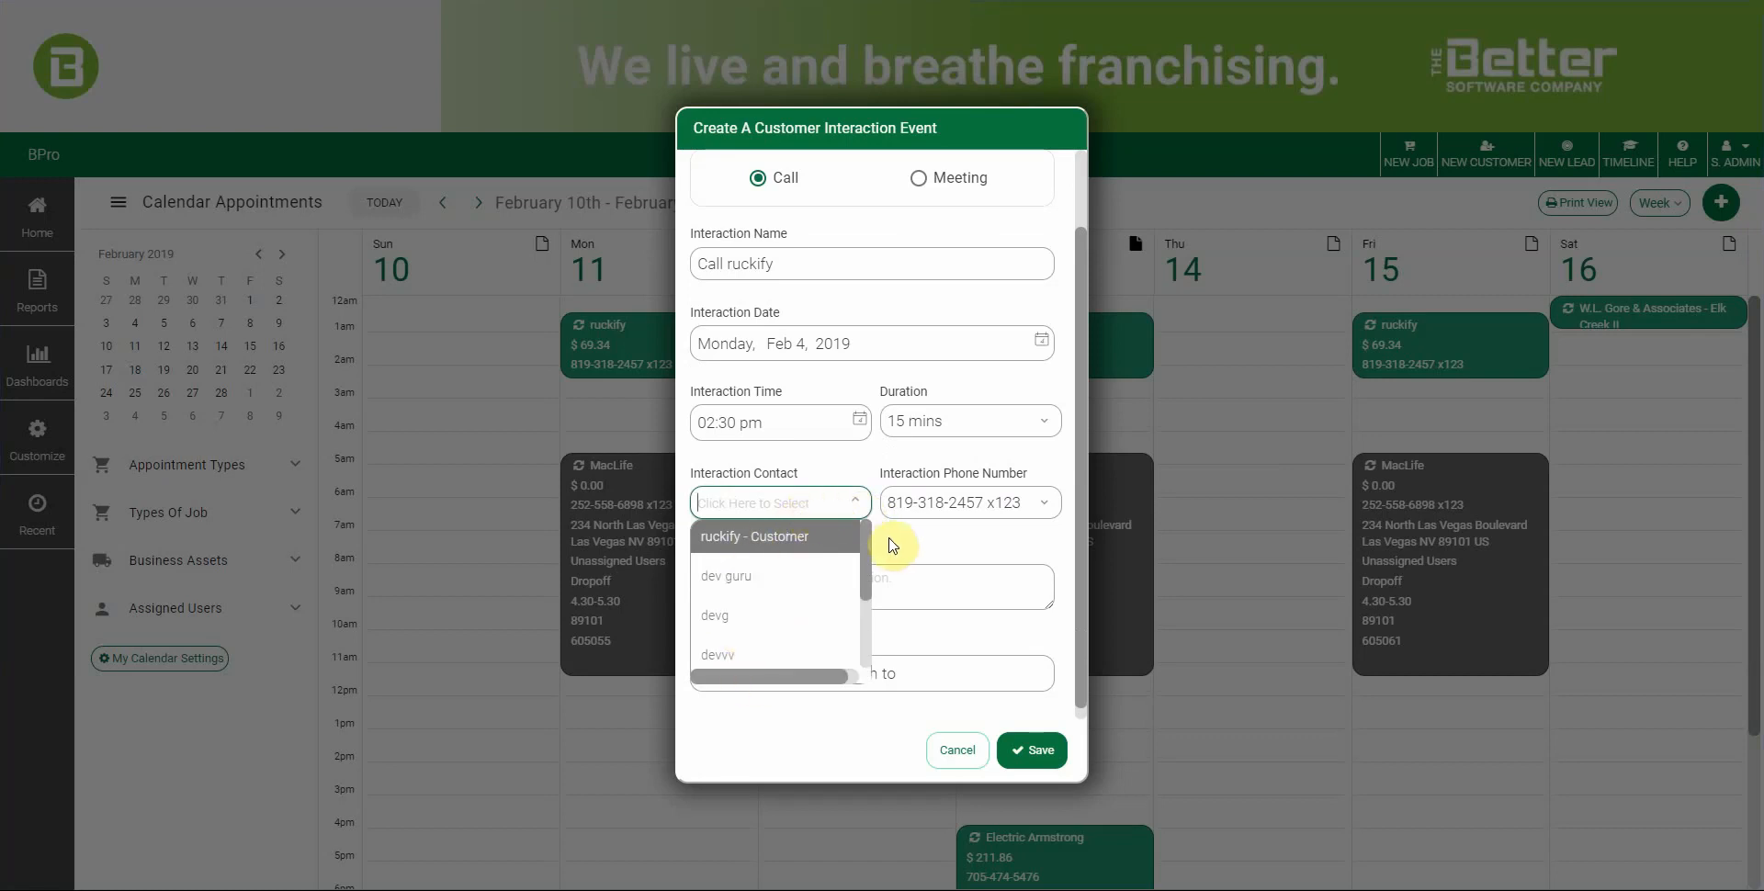
pyautogui.click(892, 546)
pyautogui.click(1044, 504)
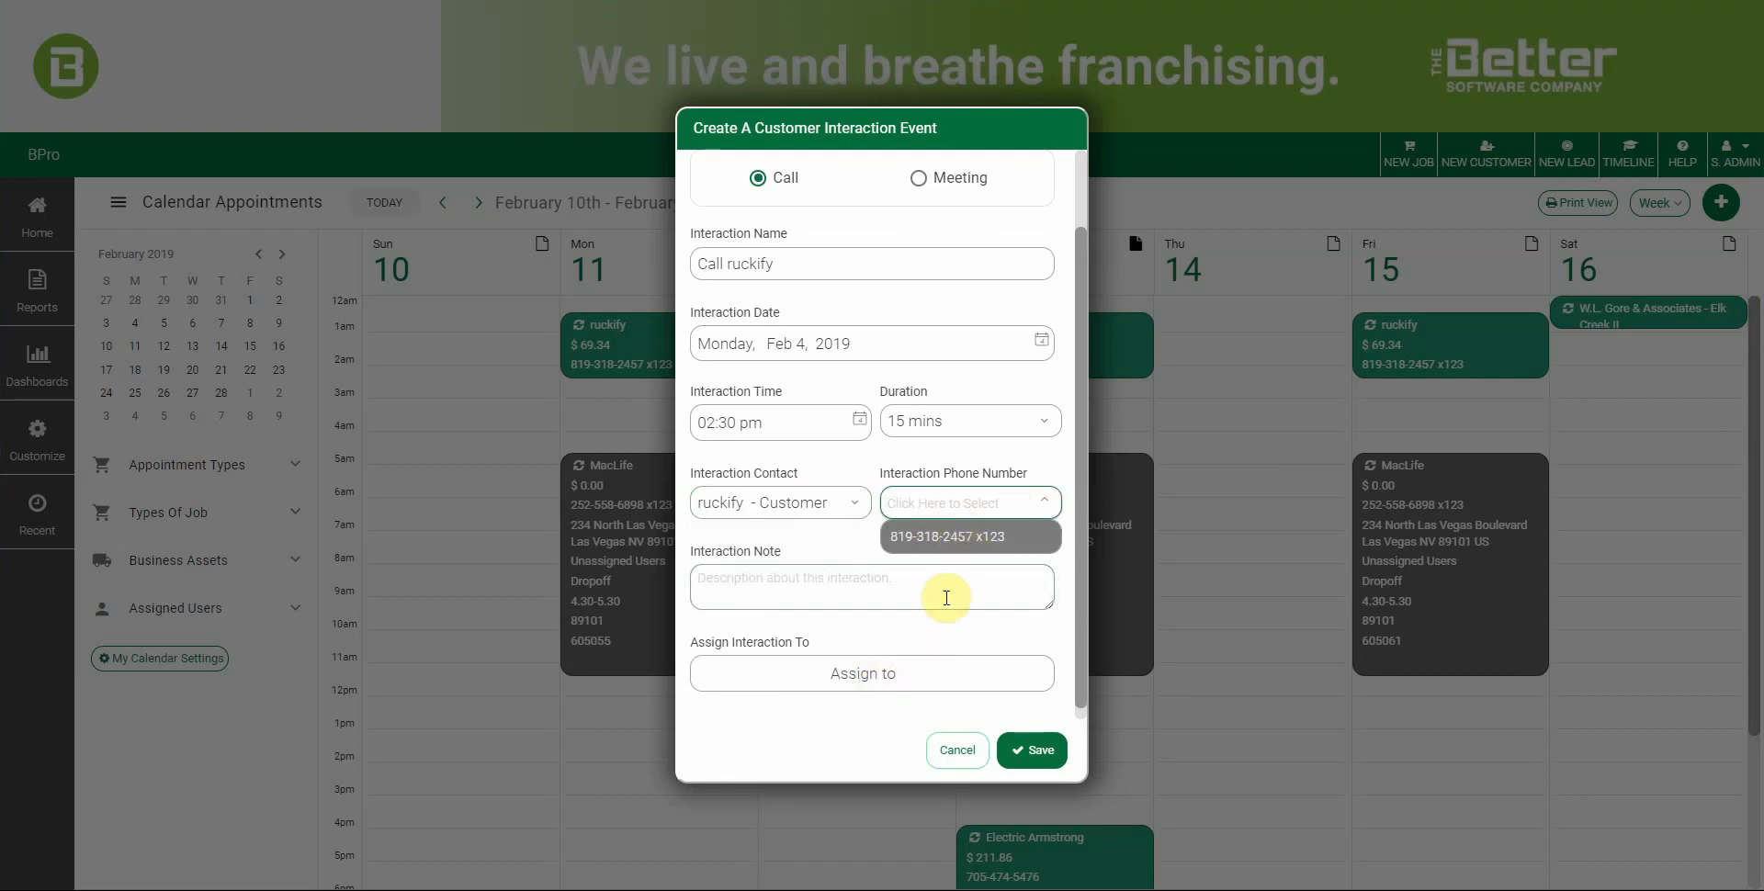
pyautogui.click(774, 589)
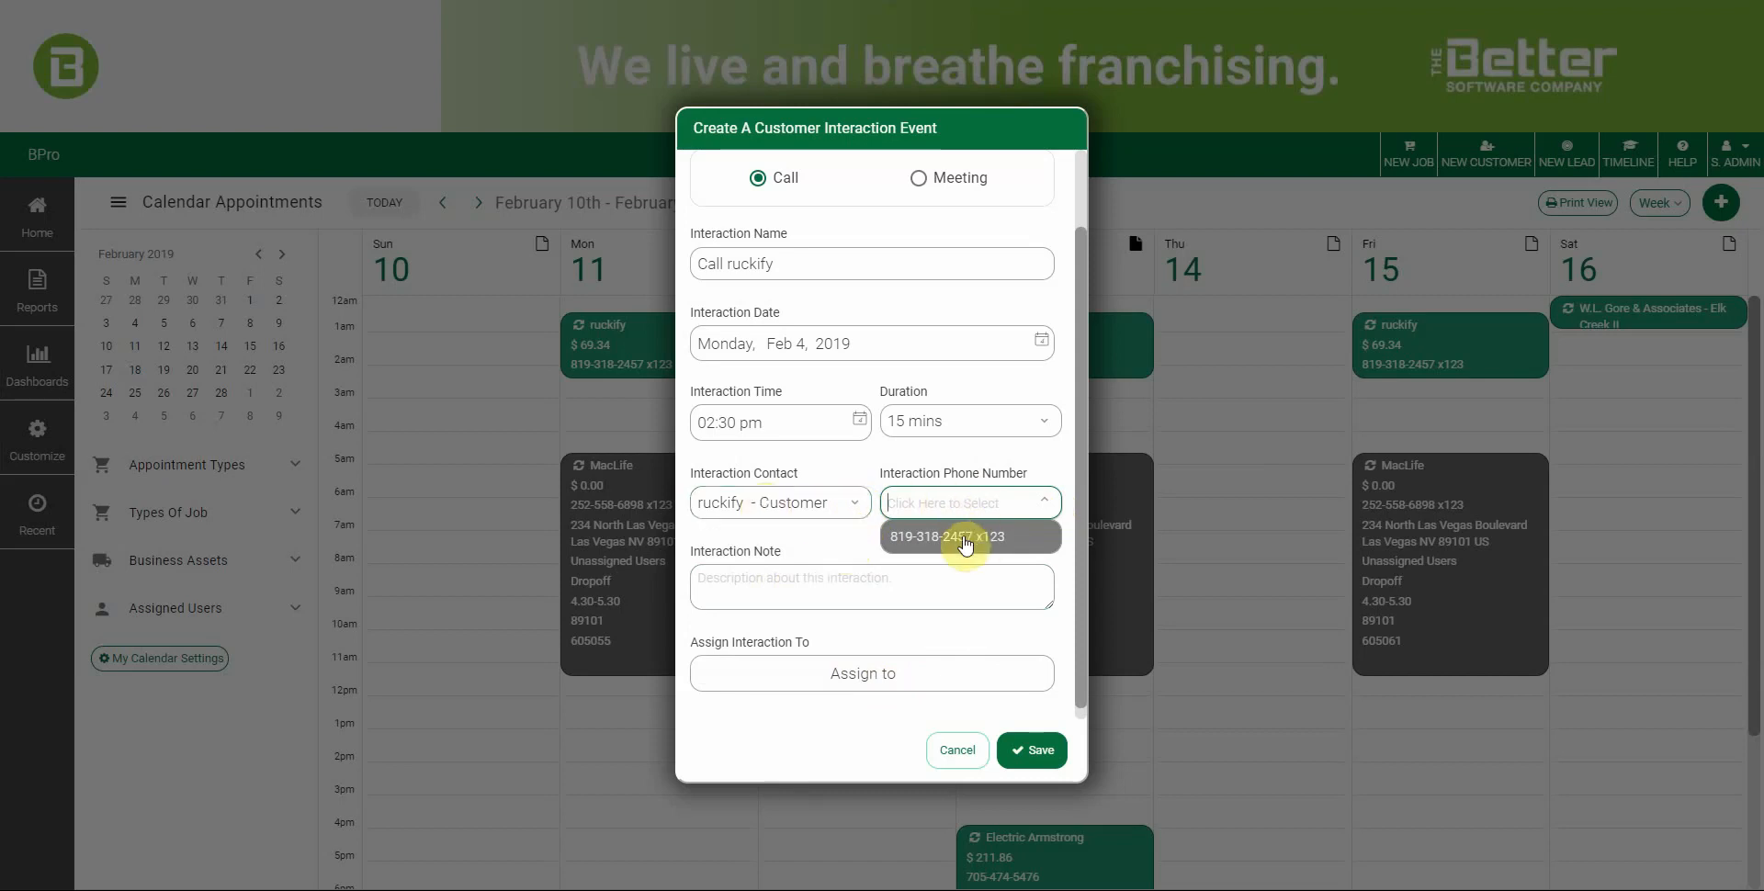
pyautogui.click(827, 559)
pyautogui.scroll(1, 846, 569)
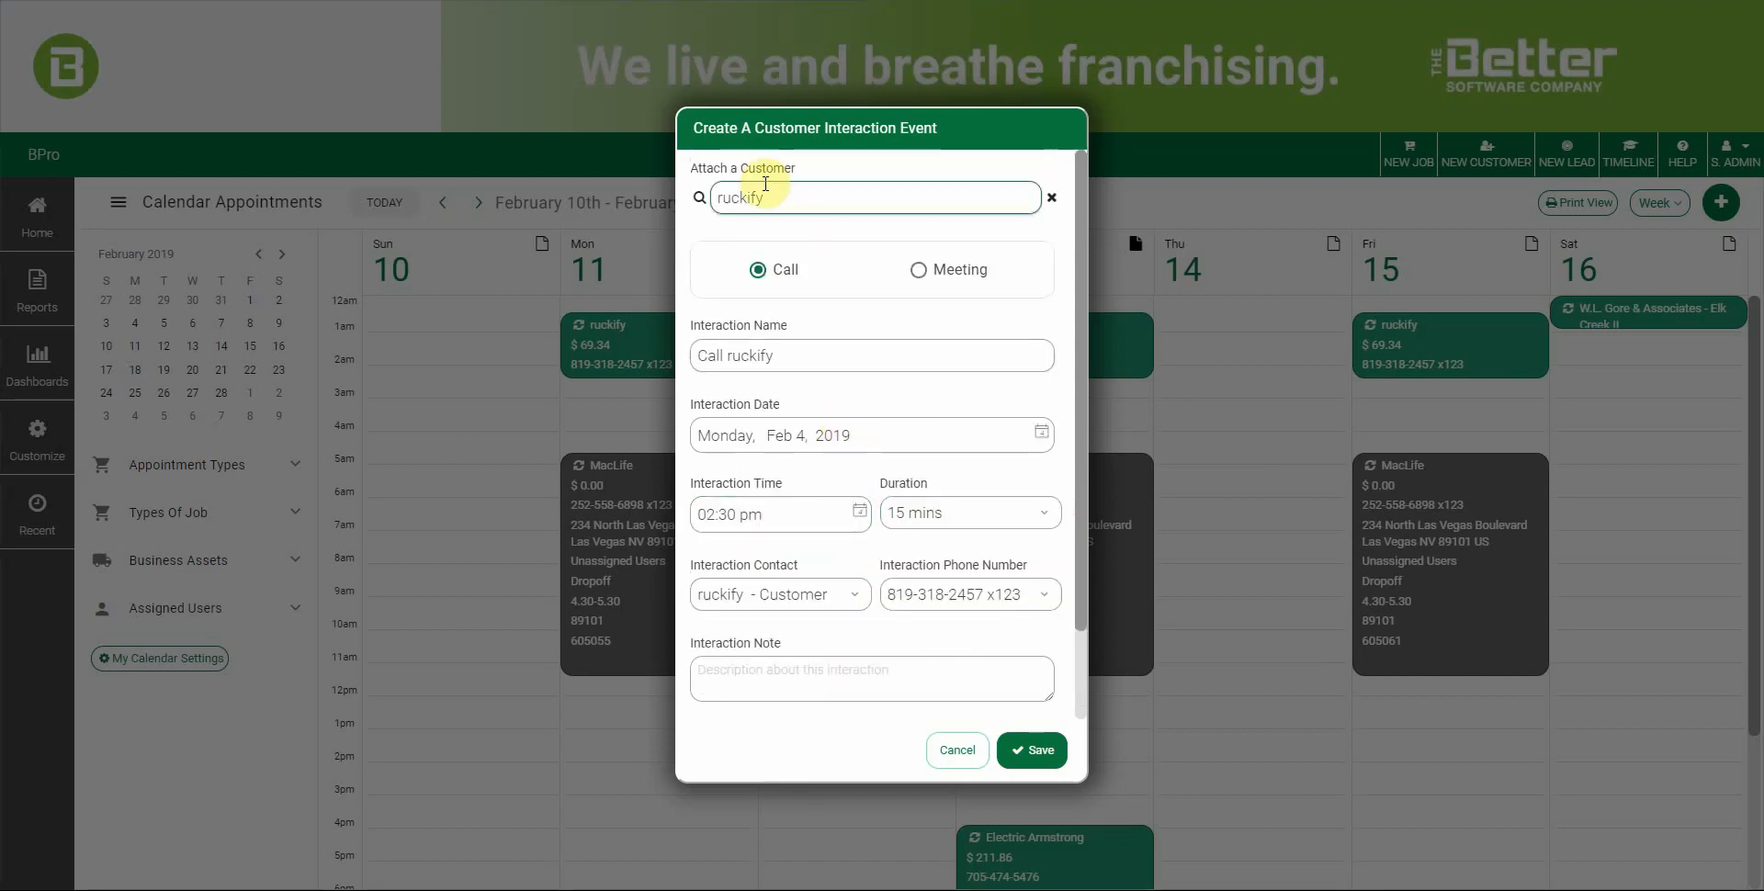
pyautogui.scroll(-1, 861, 638)
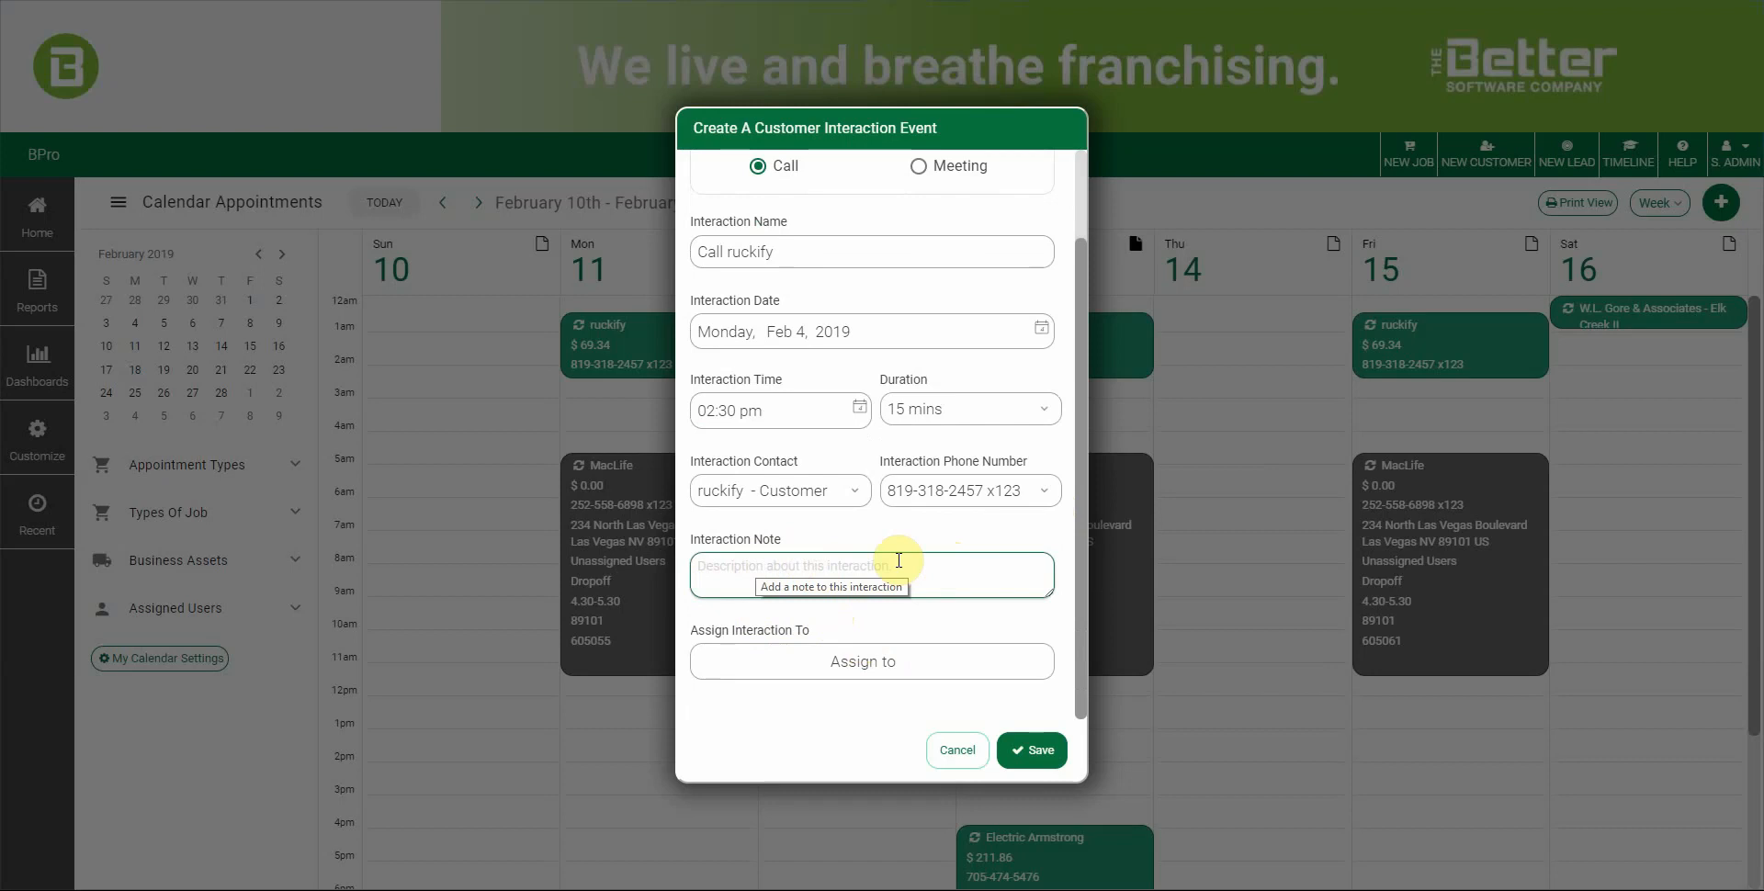
# Assign the interaction to the second team member in the list and save the event.
pyautogui.click(891, 670)
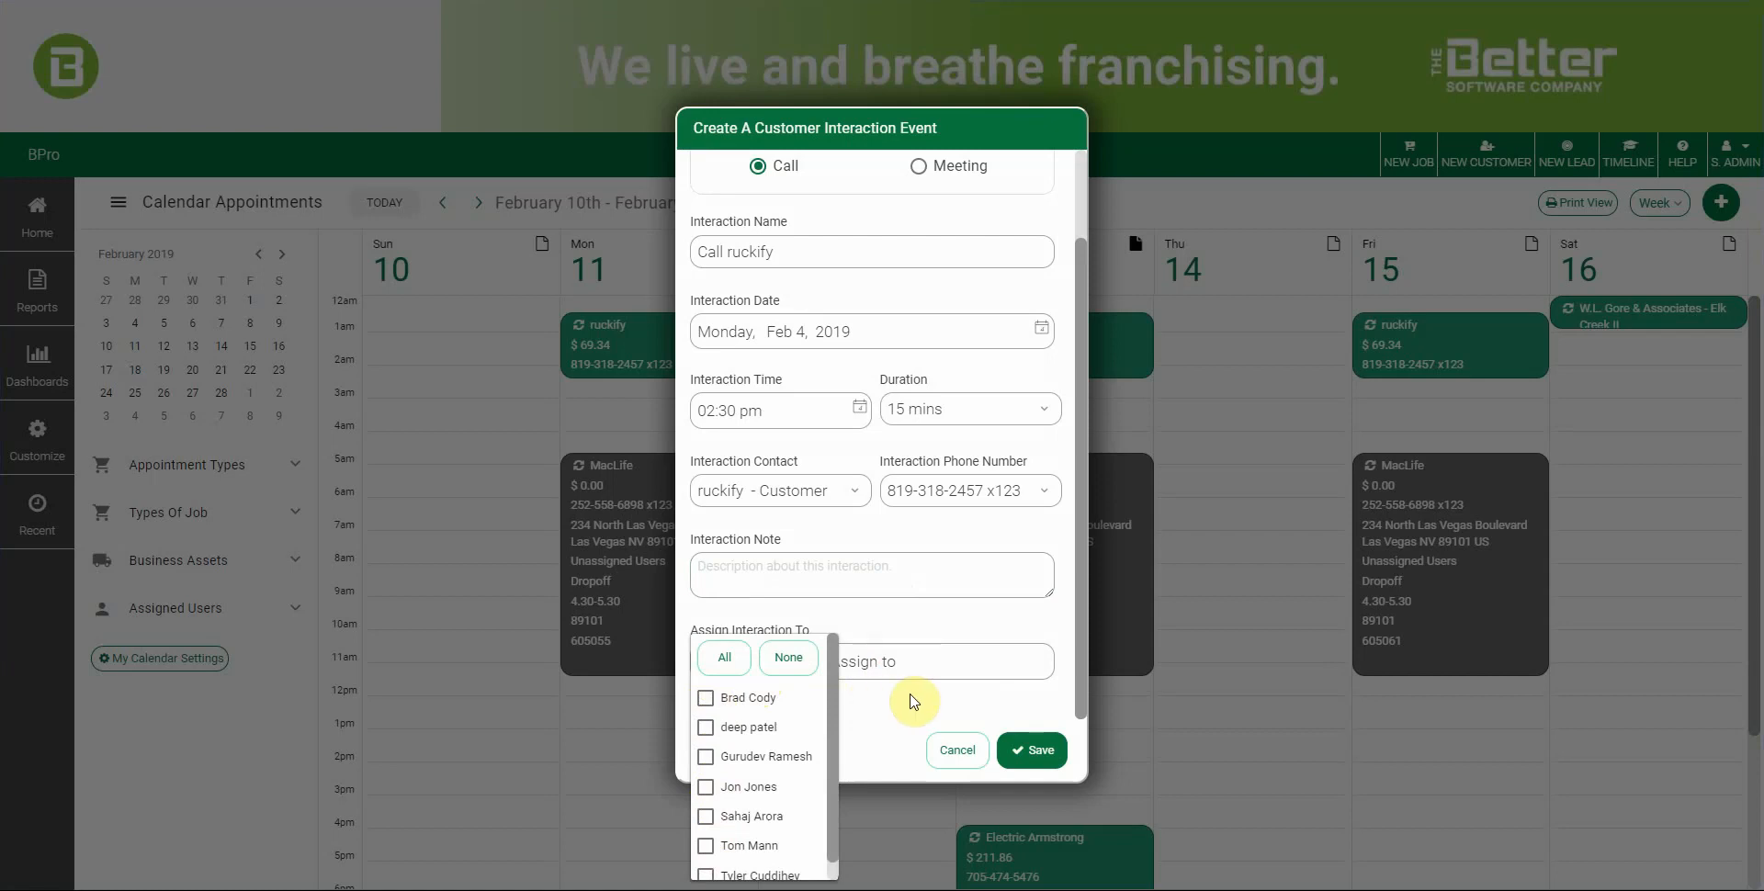
pyautogui.click(706, 729)
pyautogui.click(883, 728)
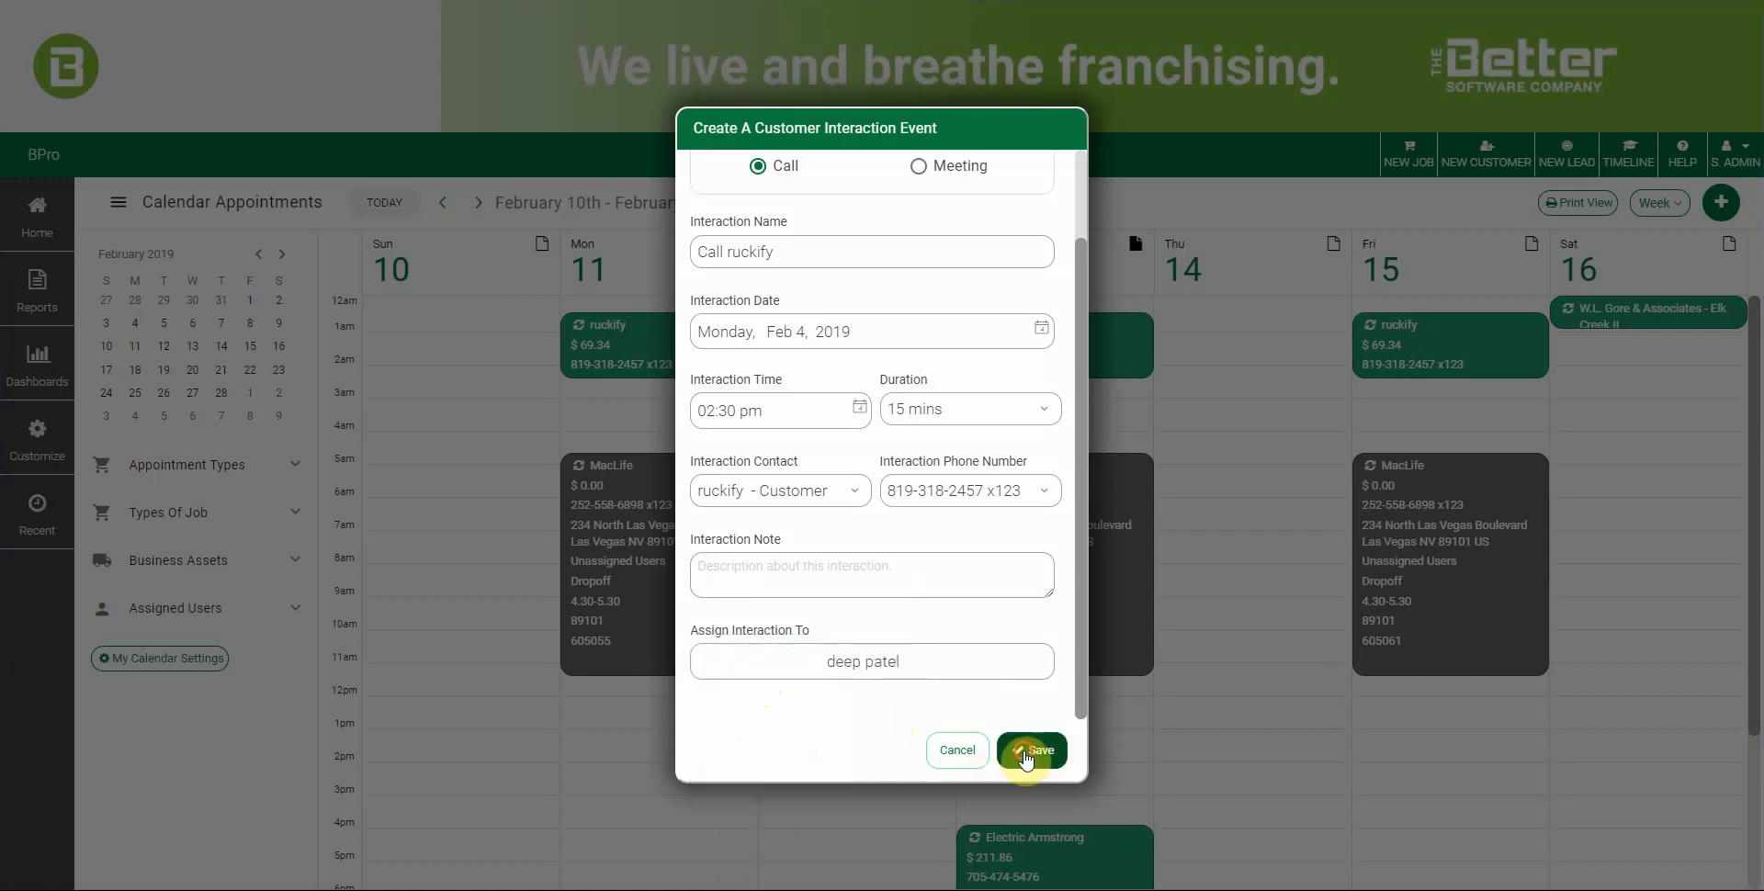
pyautogui.click(1026, 754)
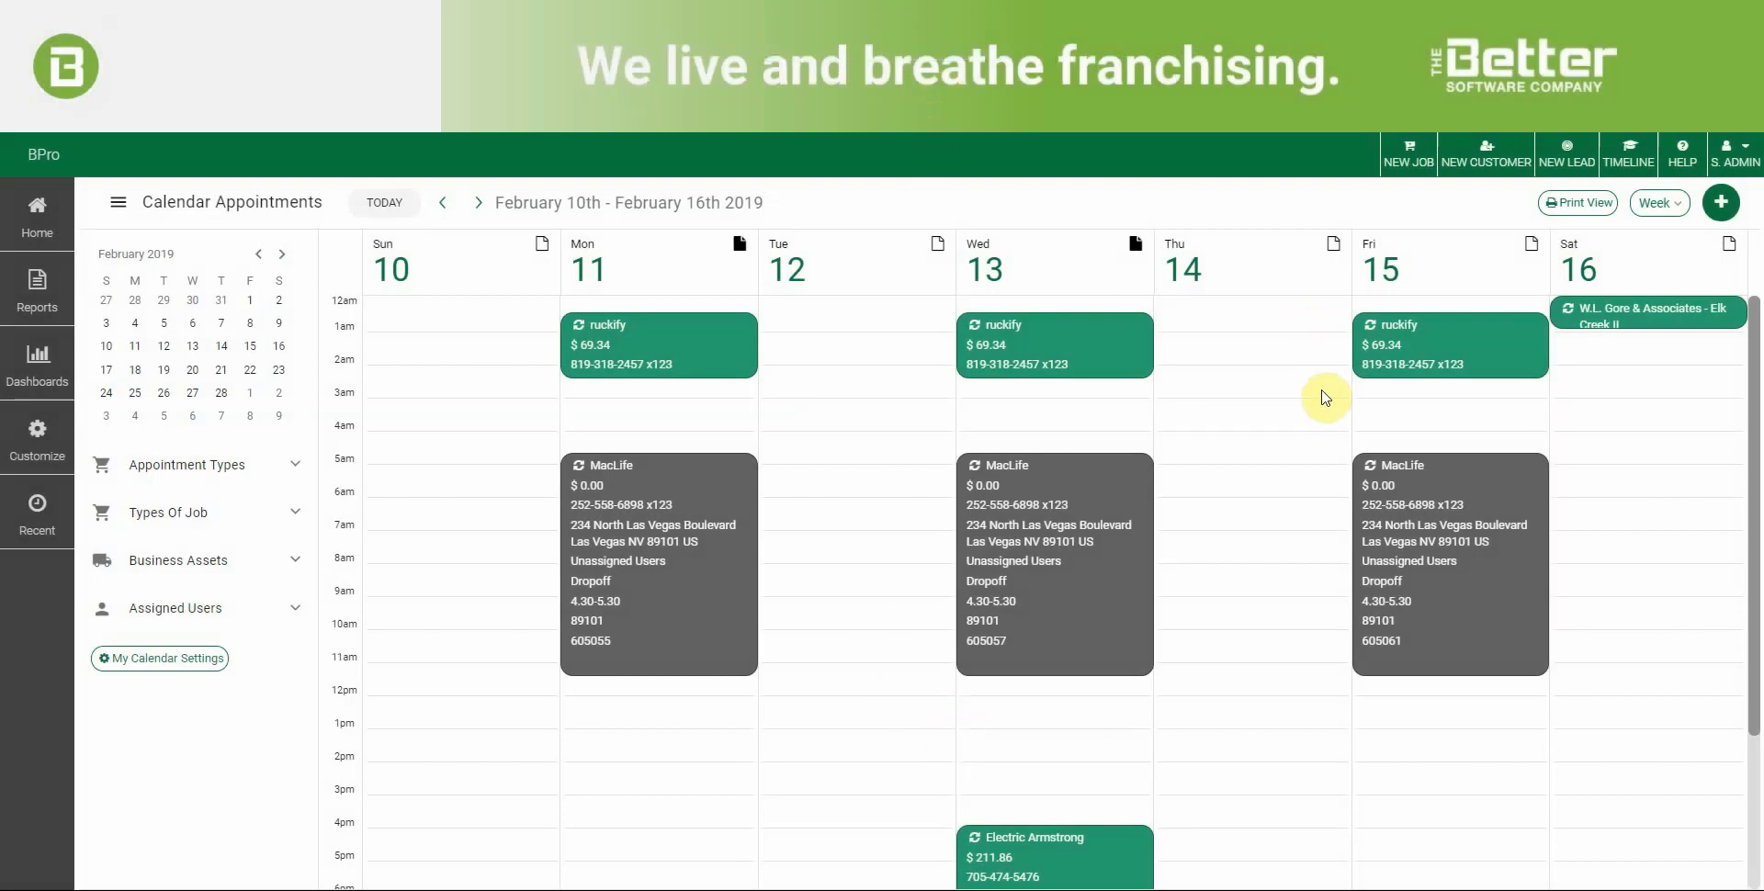
# Go back to the week of February 3rd to 9th and view the details of Monday's 02:30 pm call.
pyautogui.click(443, 203)
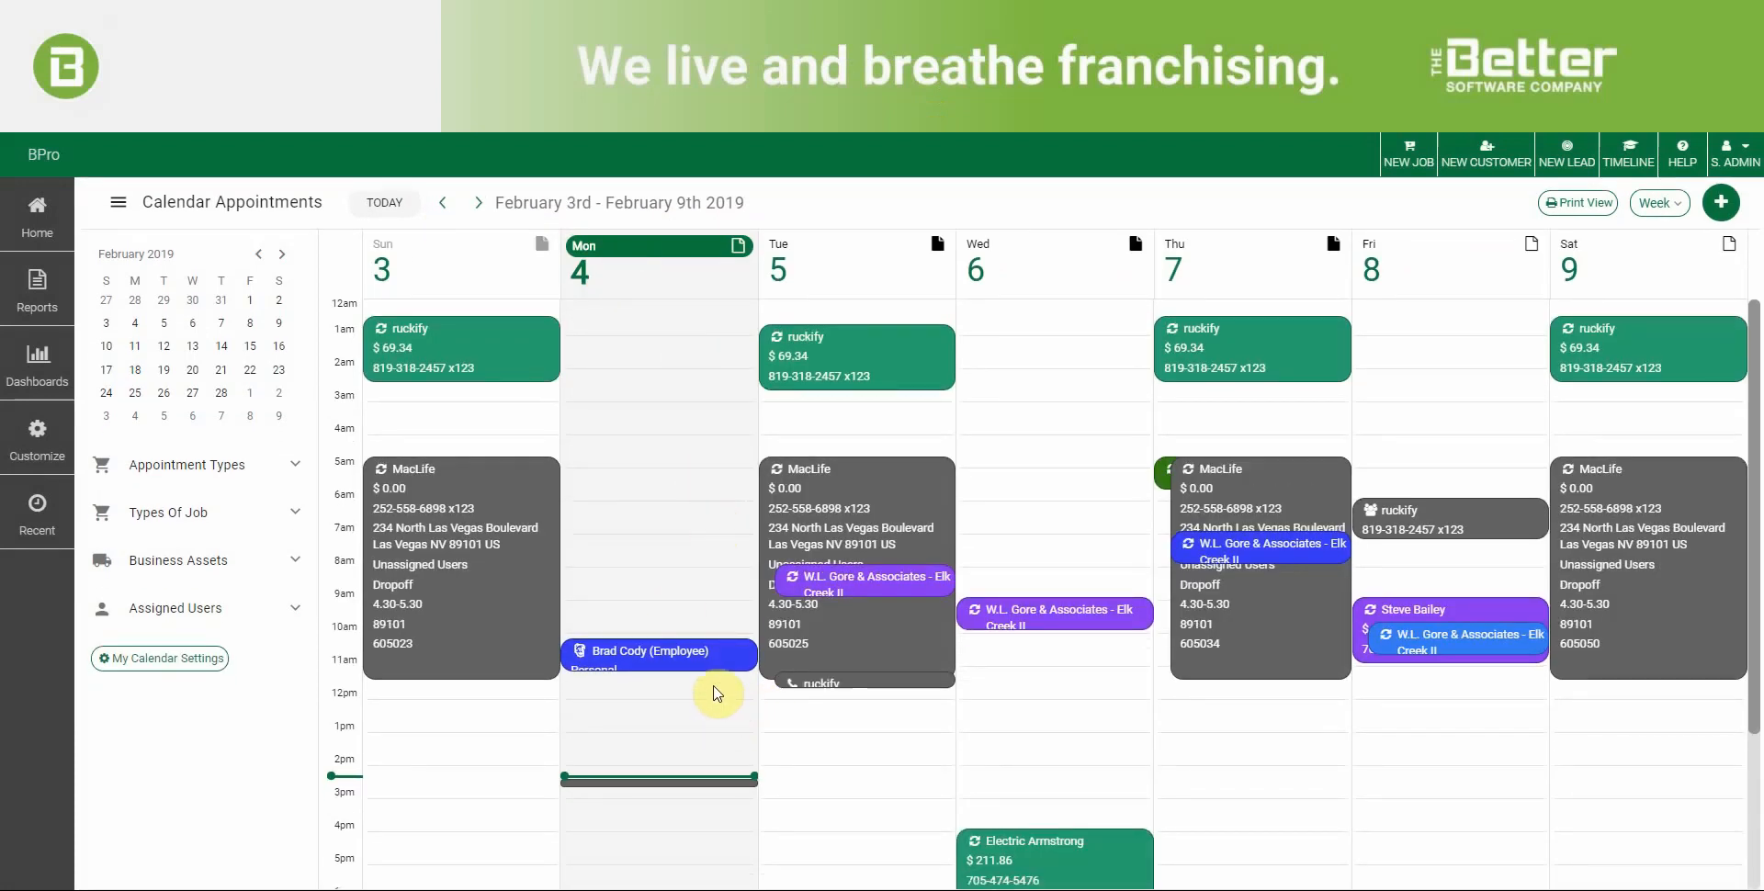
pyautogui.click(669, 783)
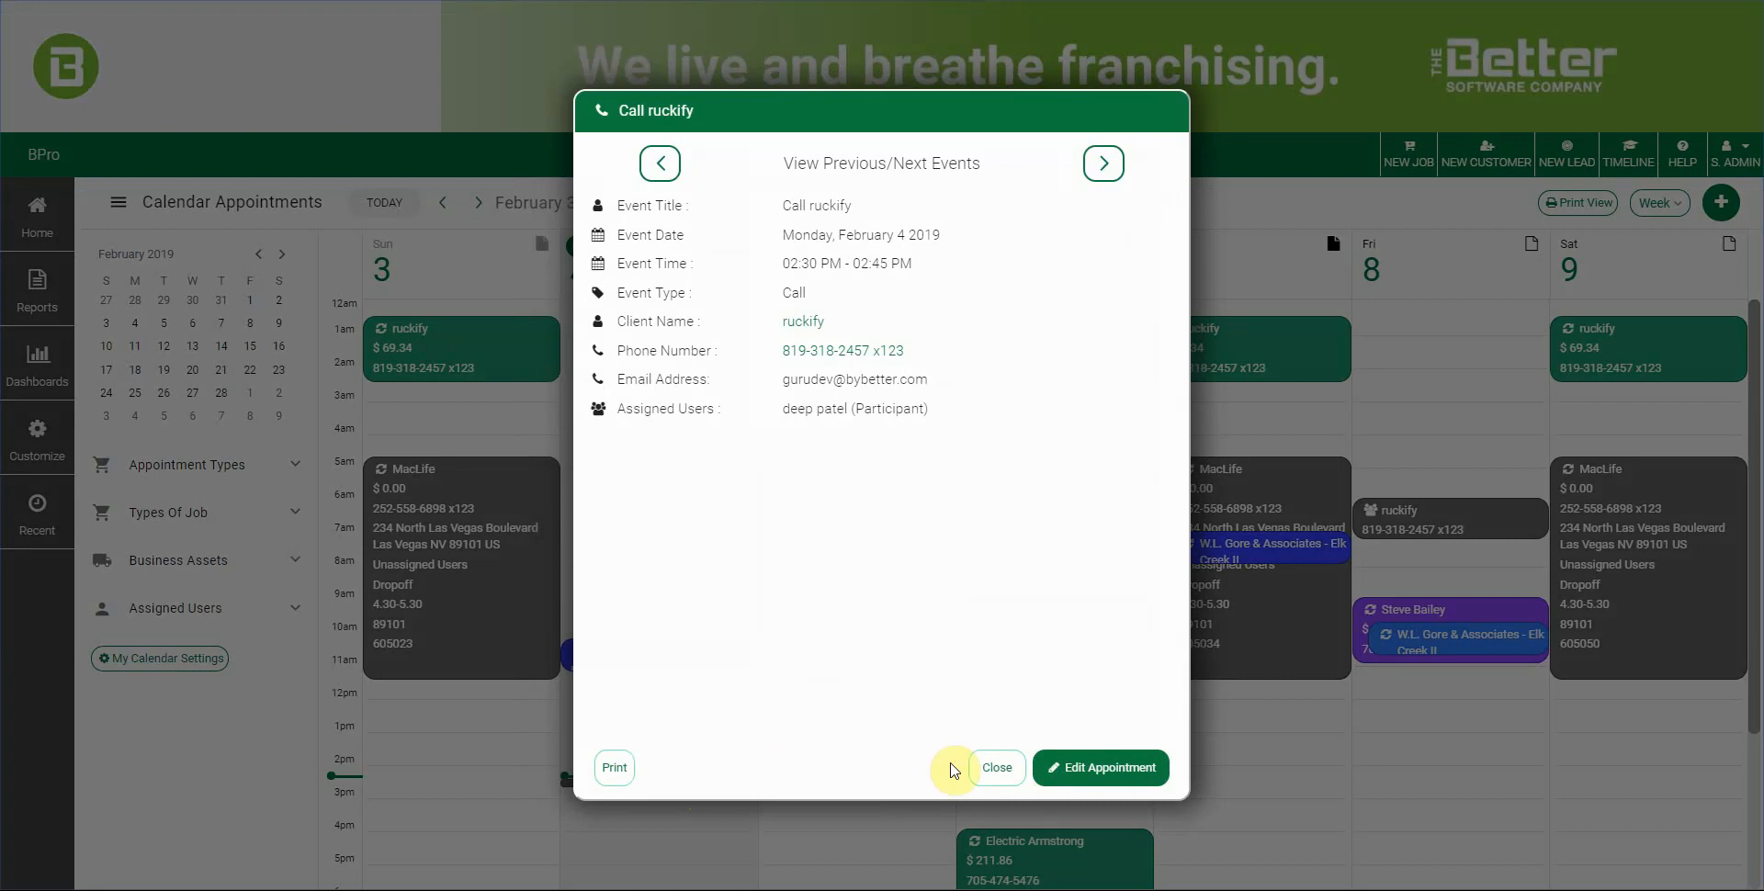
pyautogui.click(1007, 779)
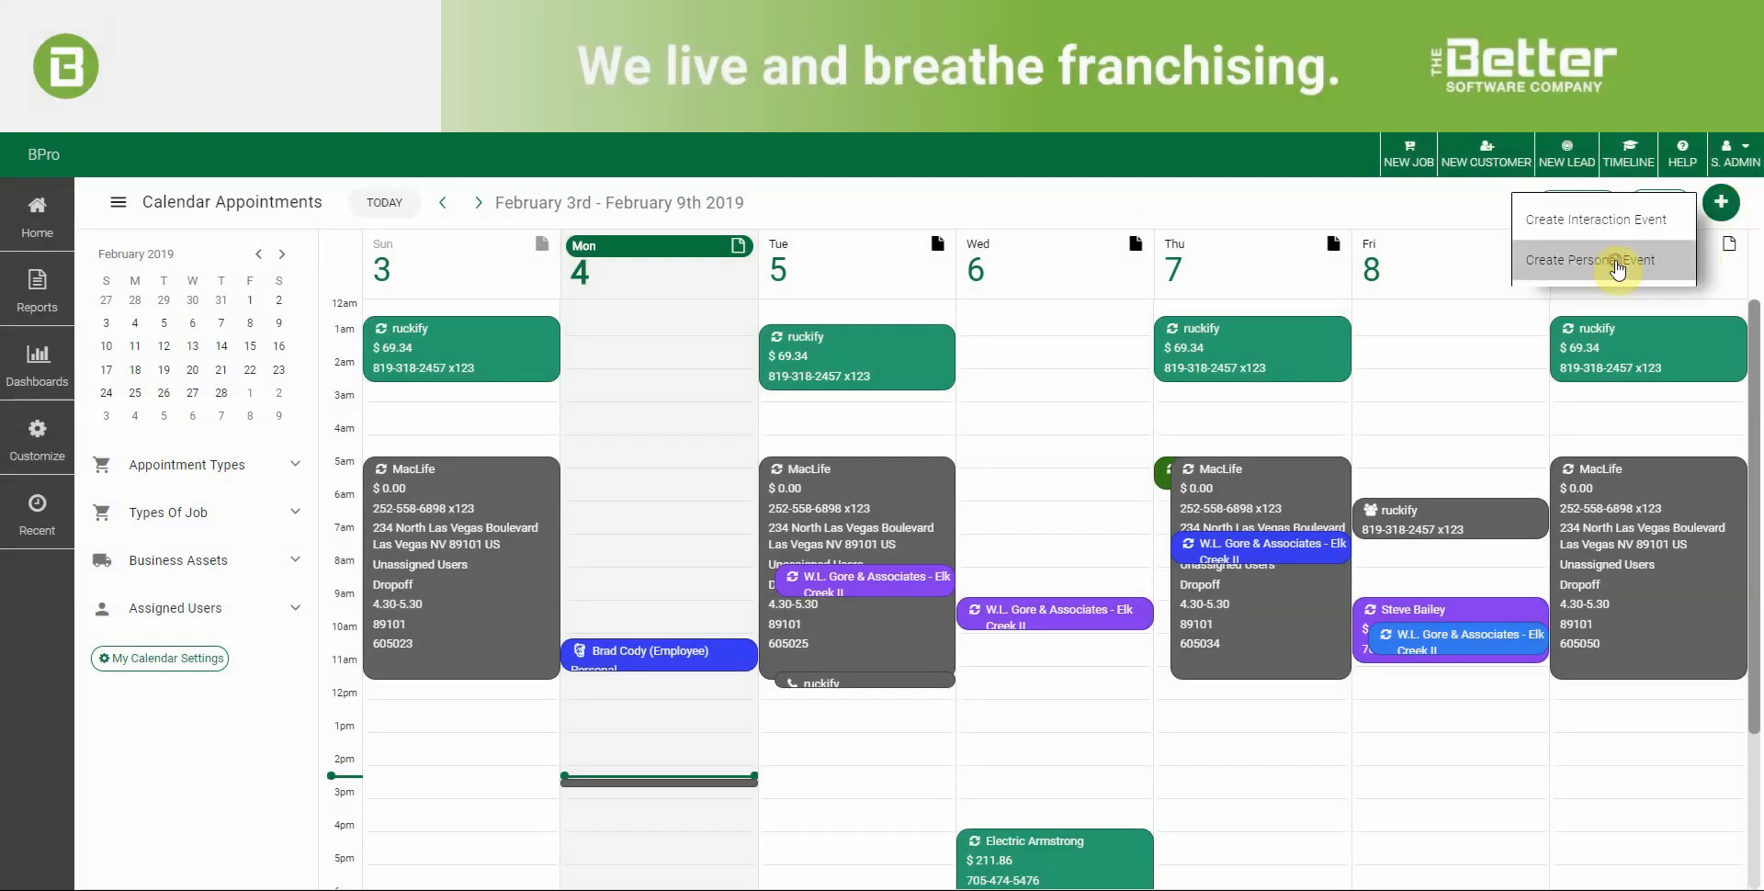
# Start a new personal event and set its start time to 02:12 pm.
pyautogui.click(1617, 264)
pyautogui.click(746, 141)
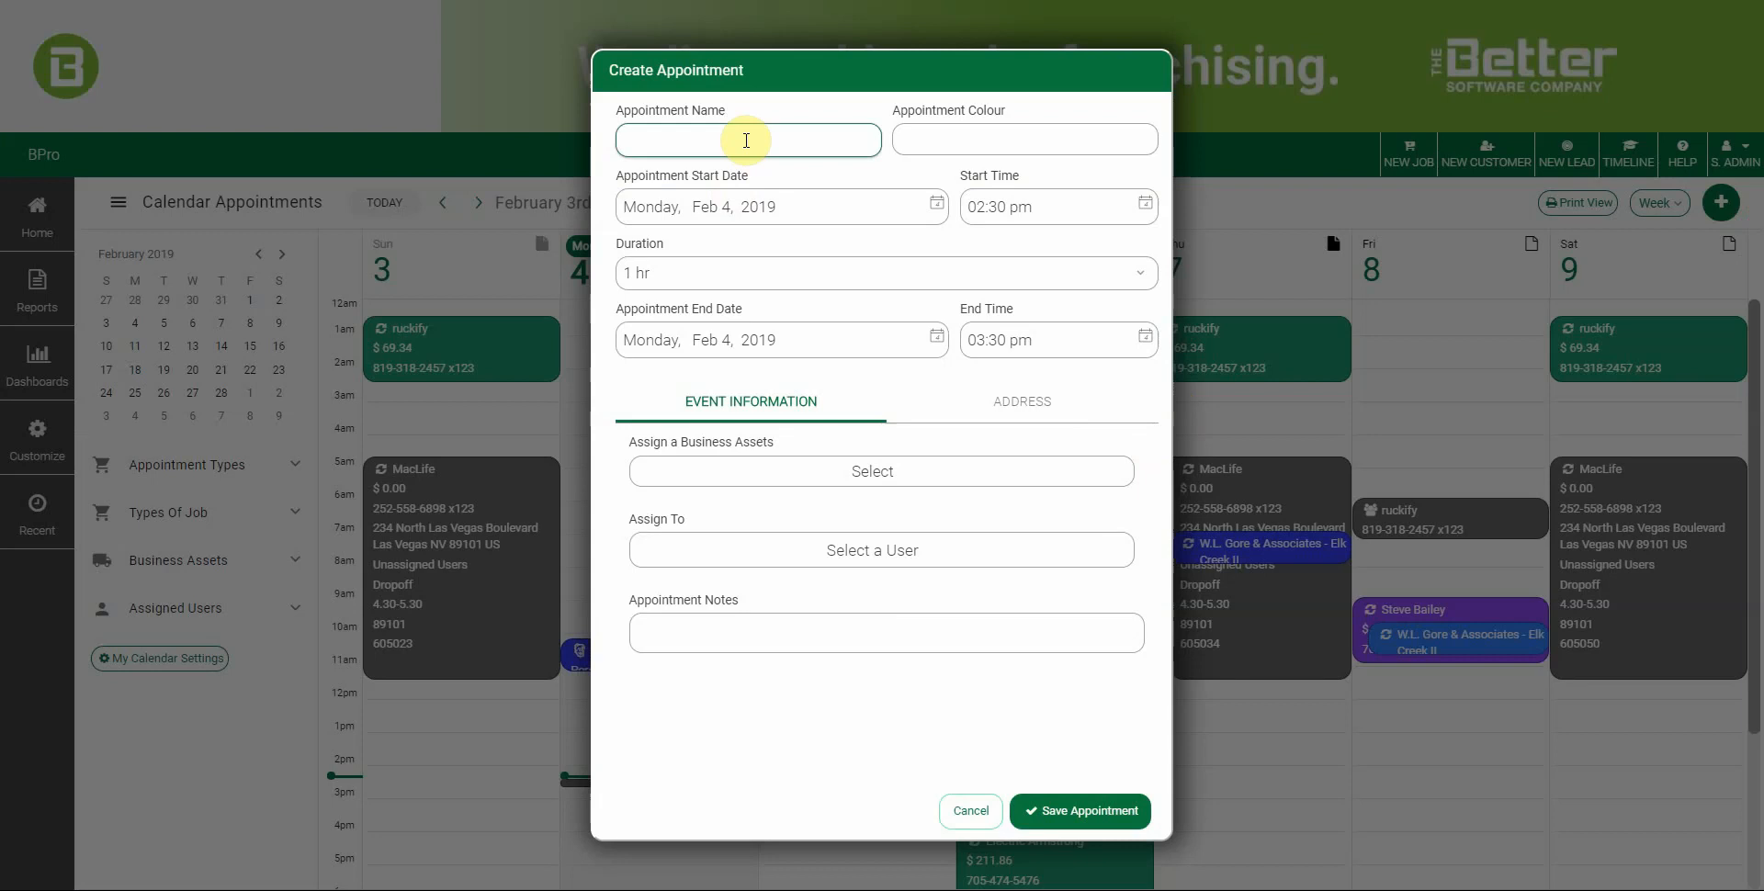
pyautogui.click(663, 141)
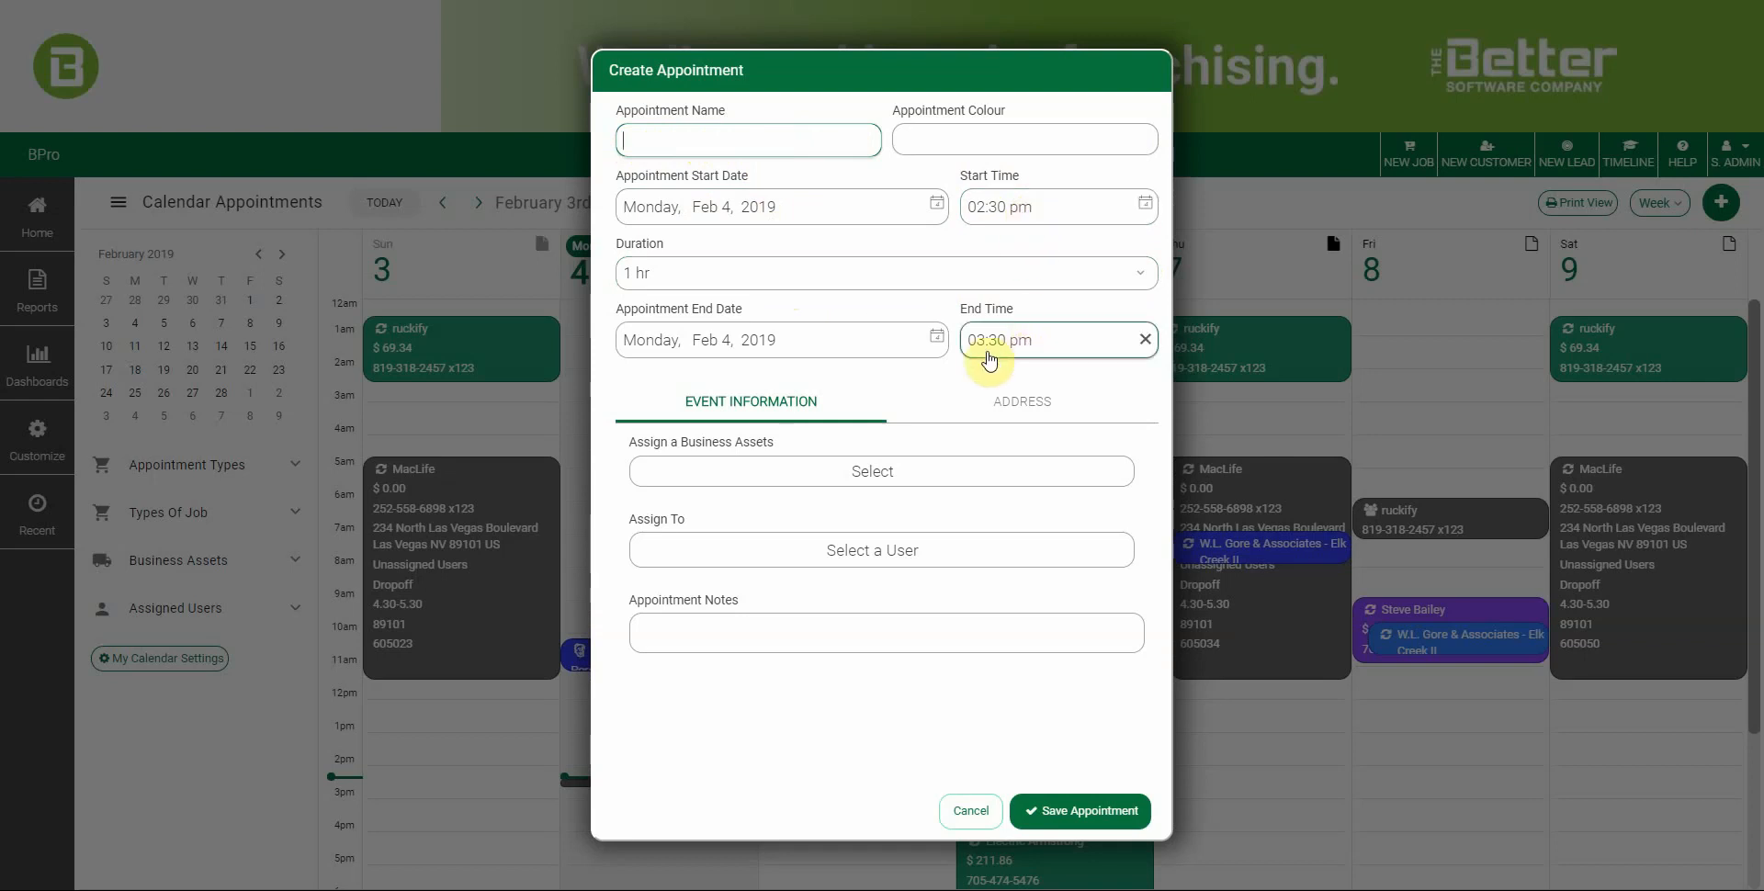
pyautogui.click(1004, 213)
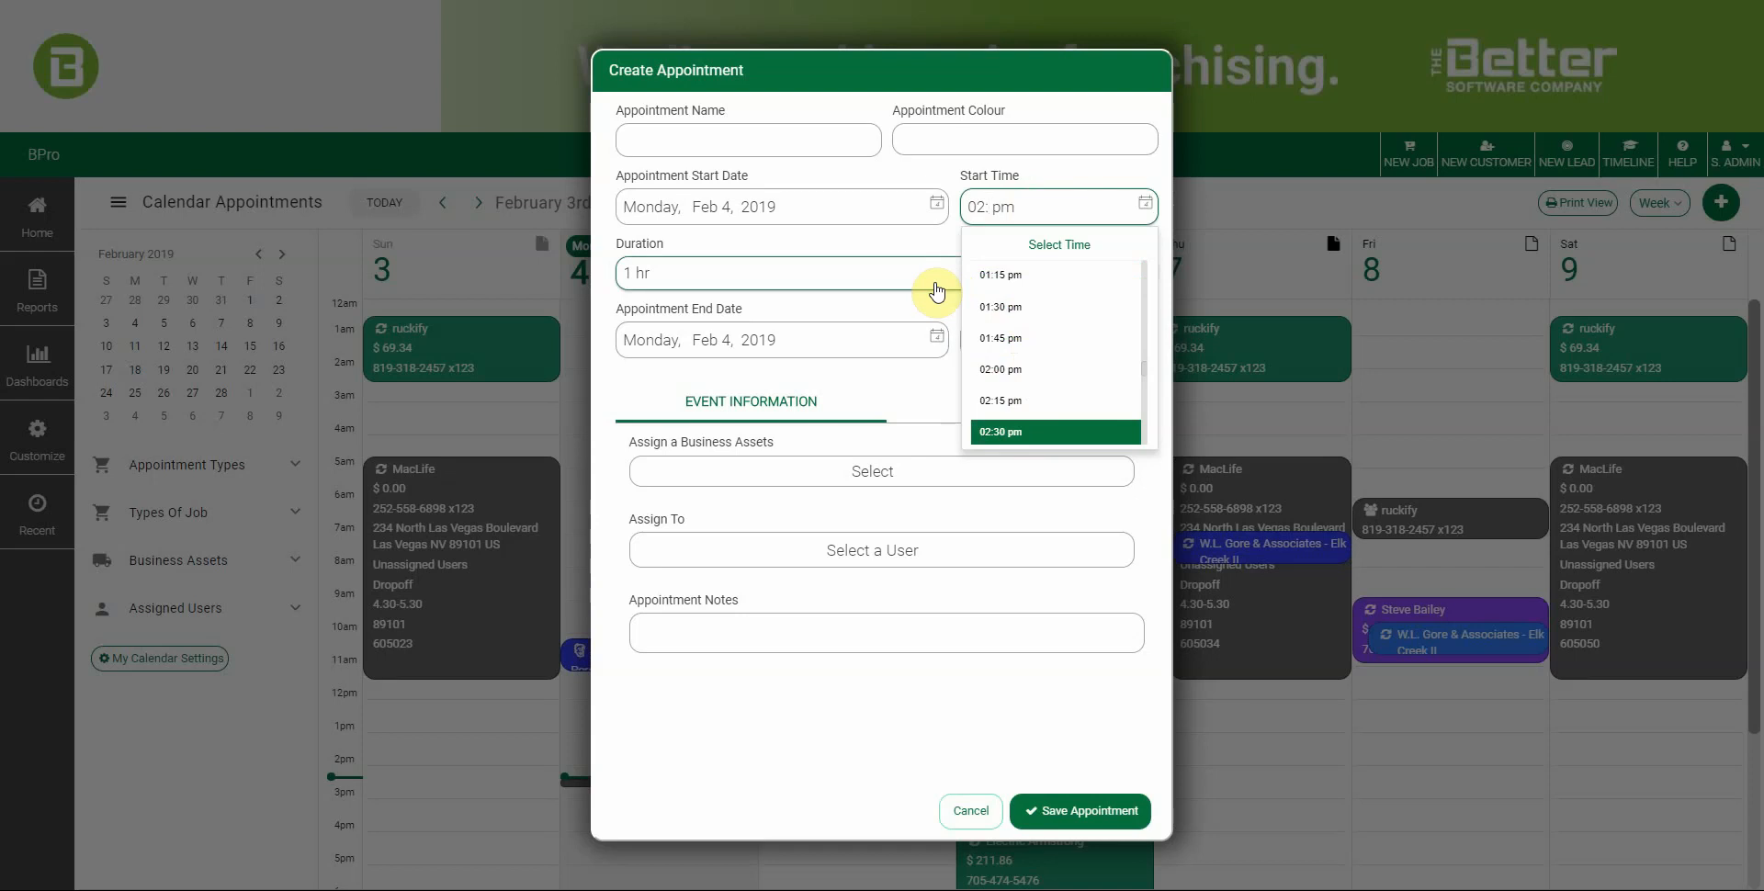
pyautogui.write('2')
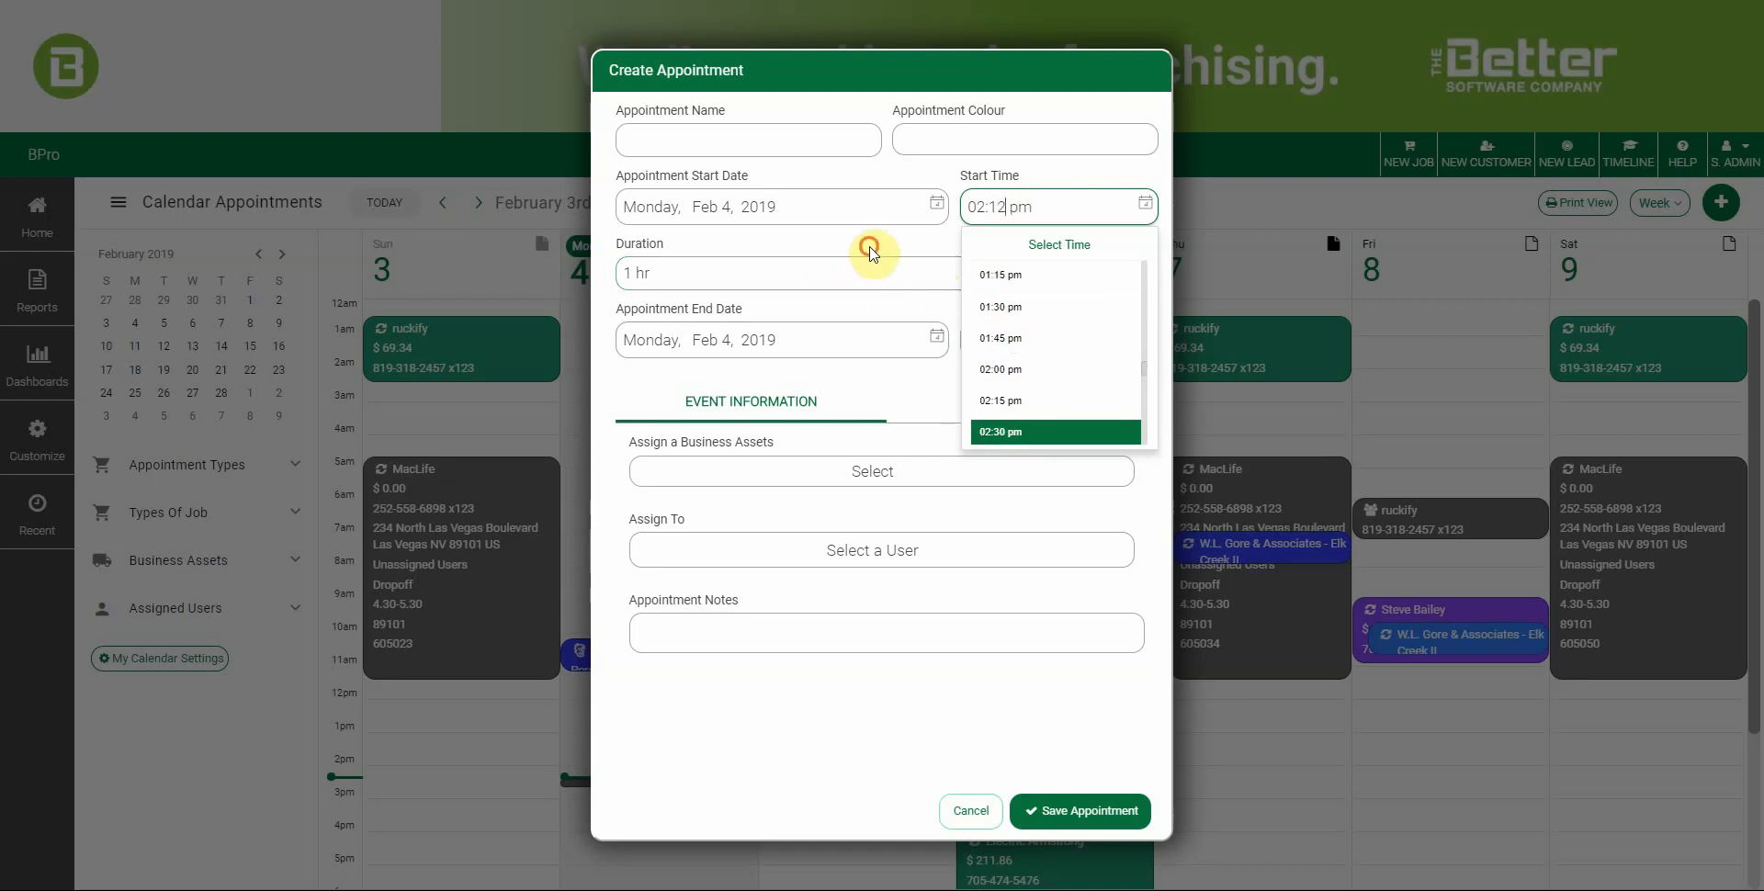
pyautogui.click(873, 254)
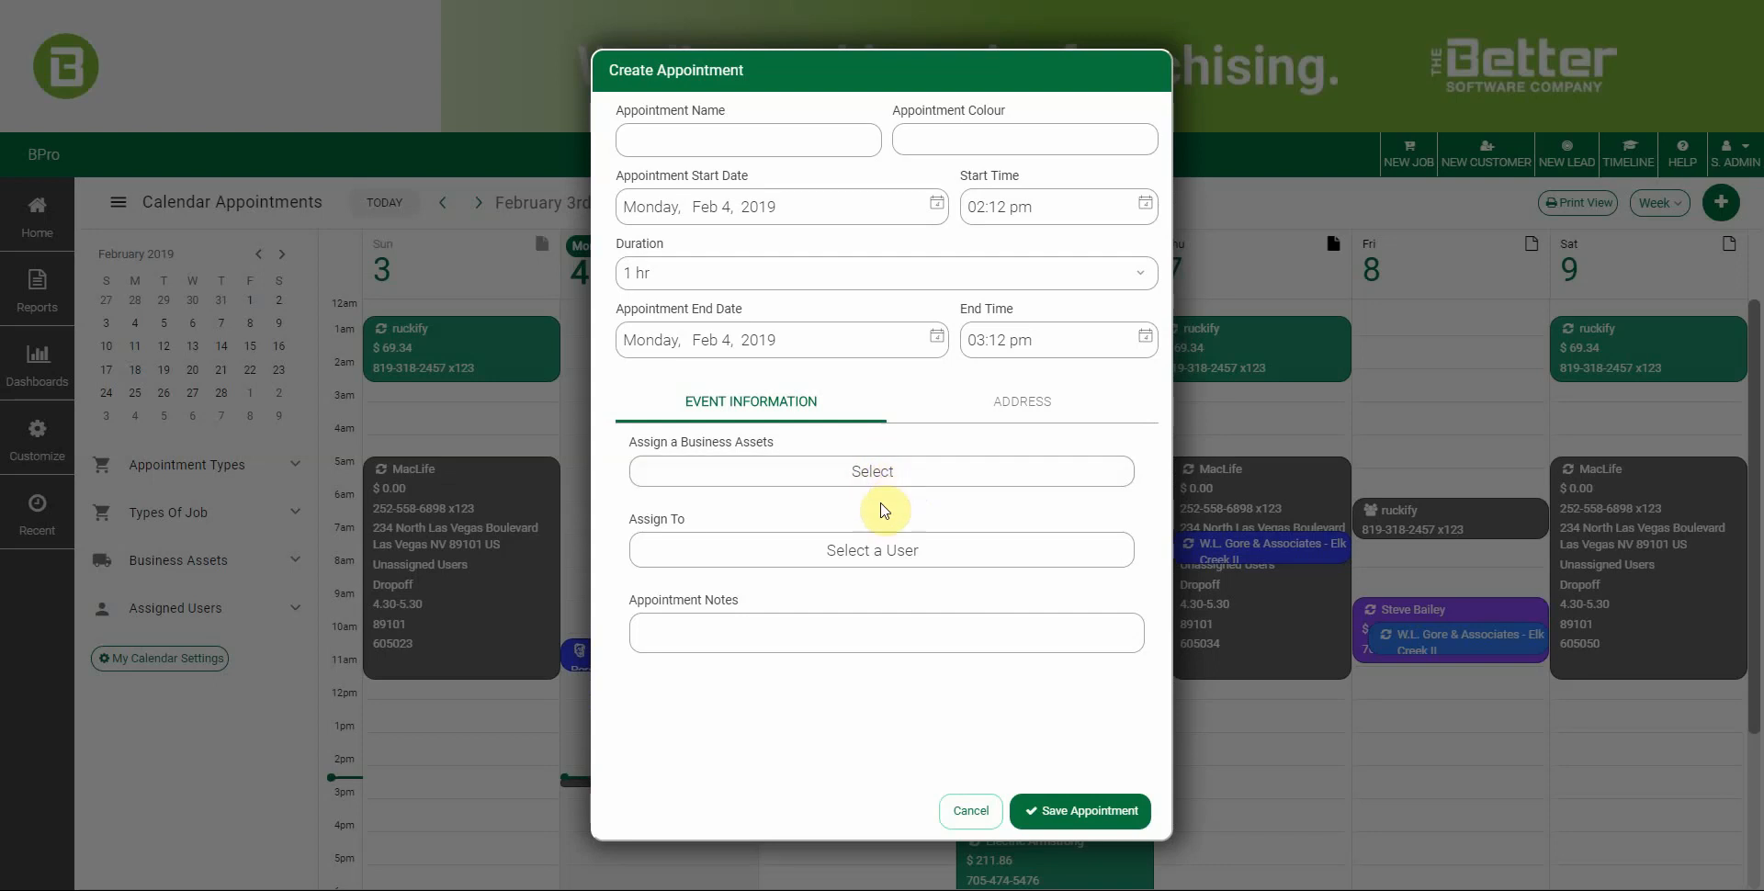
# Check the list of assignable users and the appointment notes field, and save the personal event without assigning anyone.
pyautogui.click(869, 549)
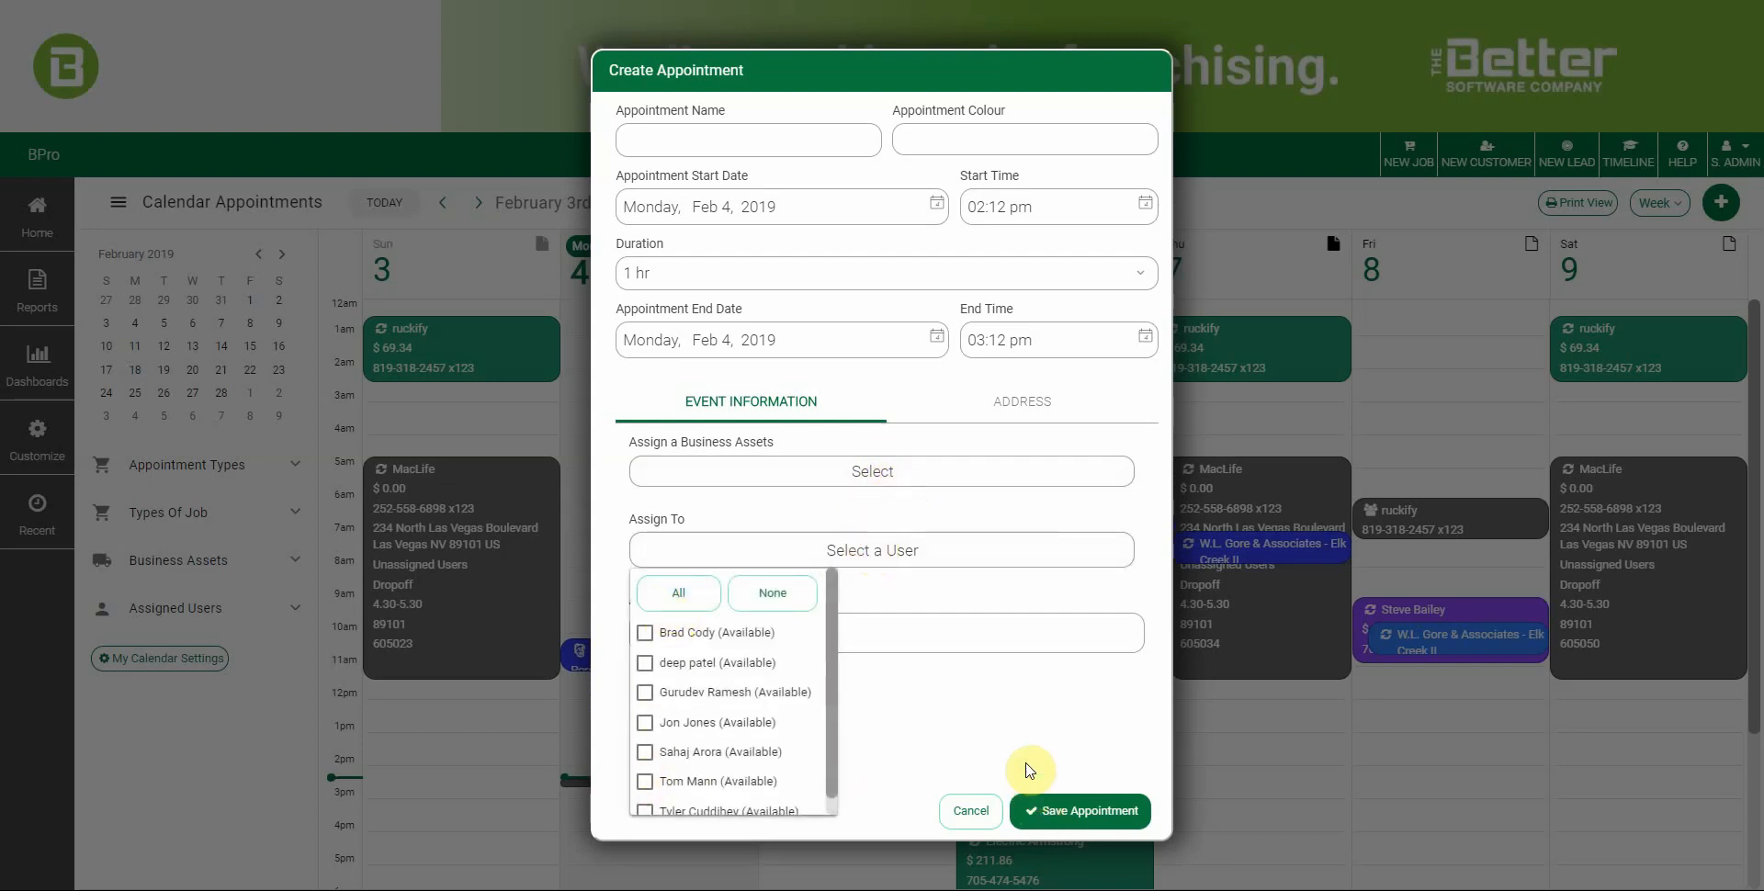
pyautogui.click(981, 684)
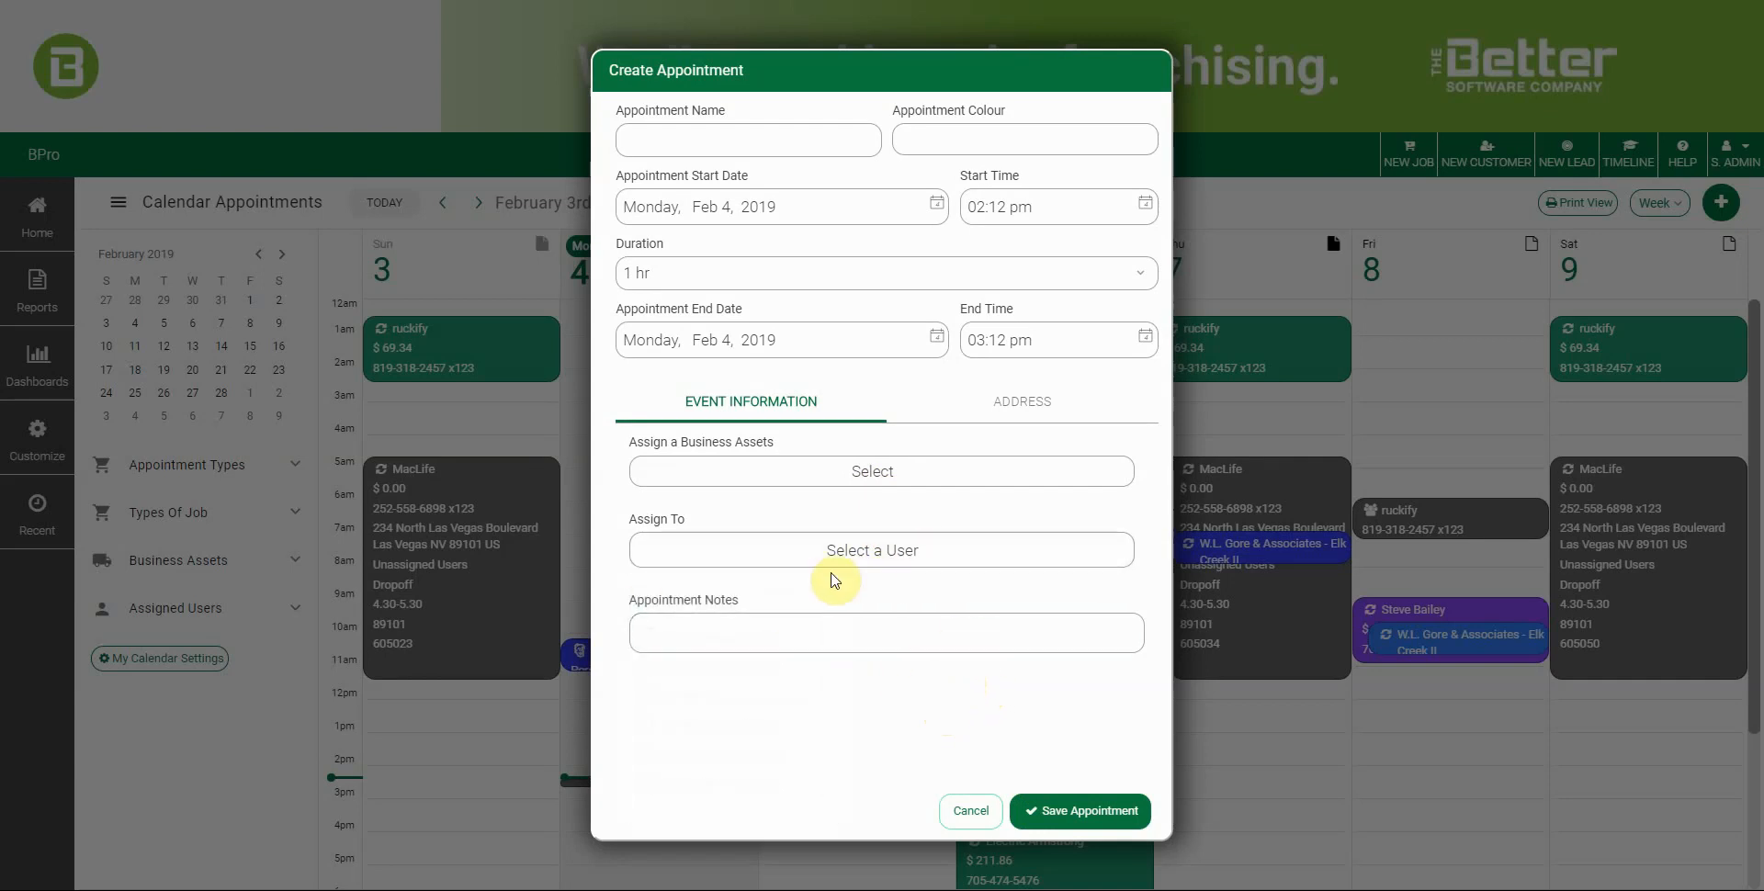
pyautogui.click(743, 602)
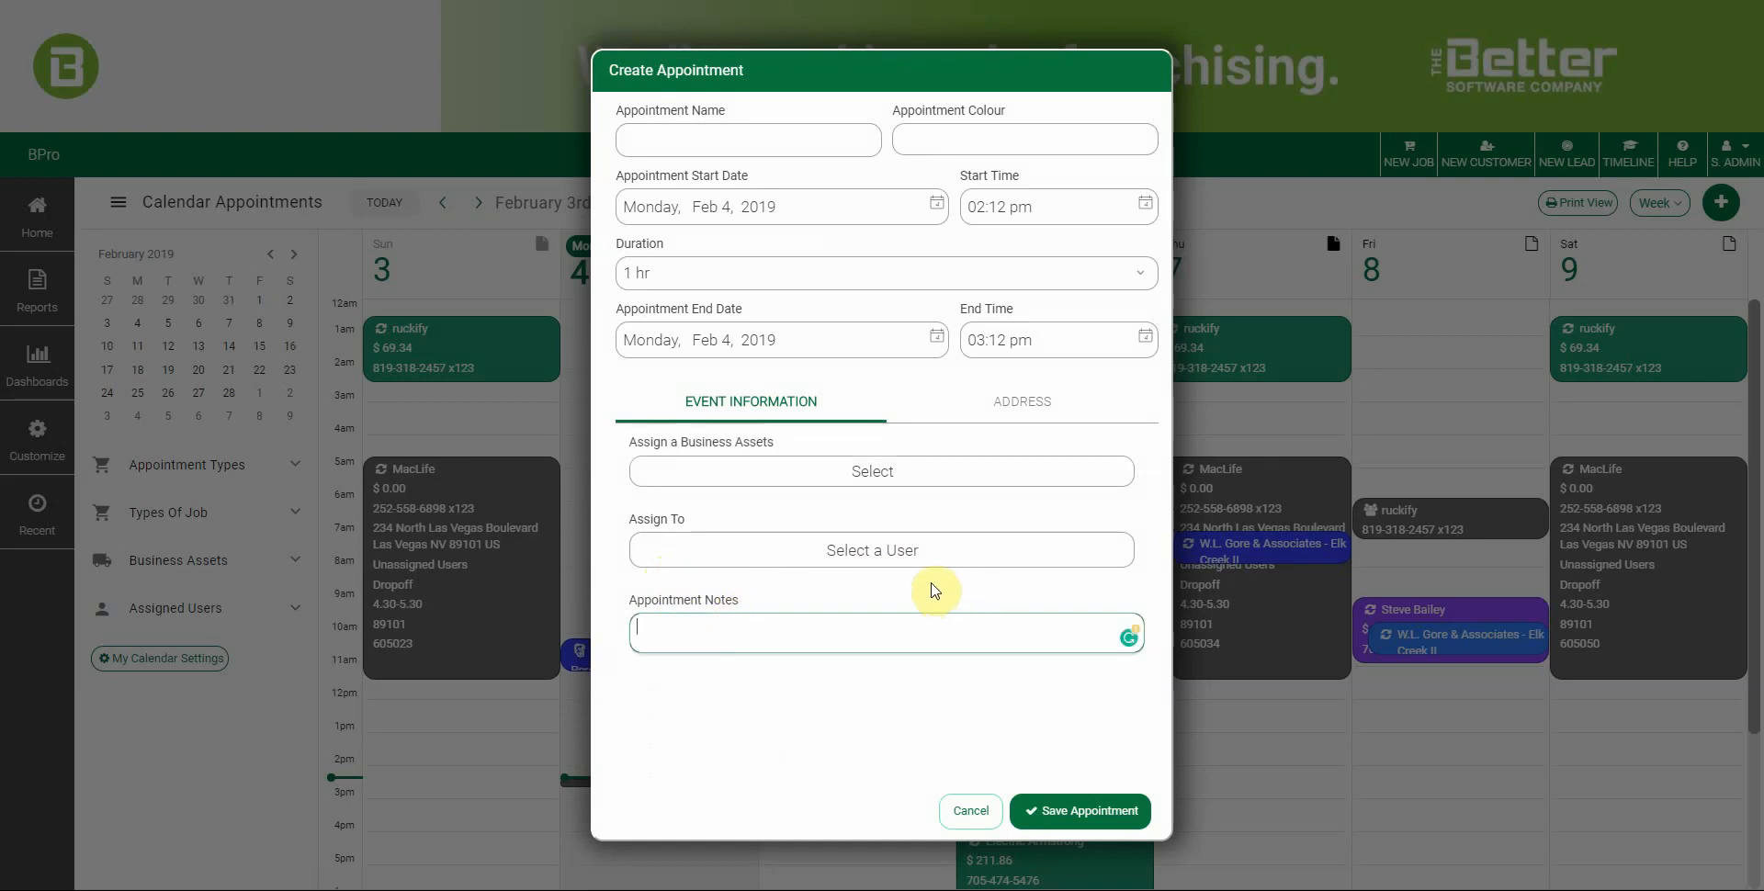
pyautogui.click(1100, 814)
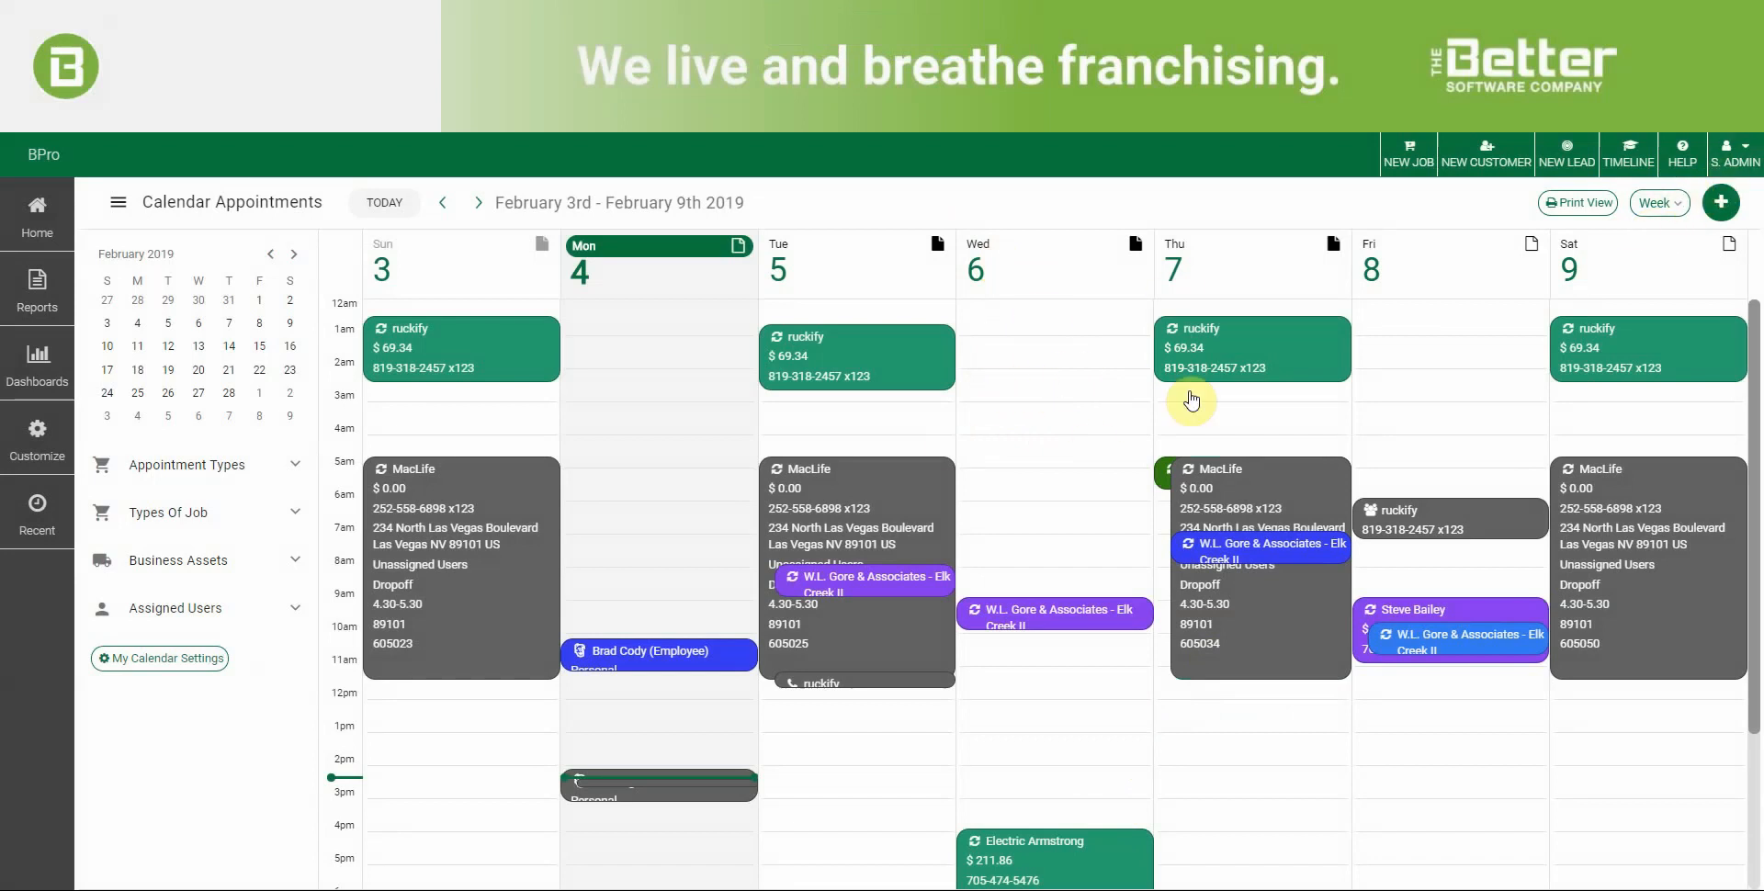
# Block out a slot from about 3 am to 7 am on Wednesday the 6th, view the event type choices, and cancel.
pyautogui.click(993, 414)
pyautogui.moveTo(993, 414); pyautogui.dragTo(983, 548)
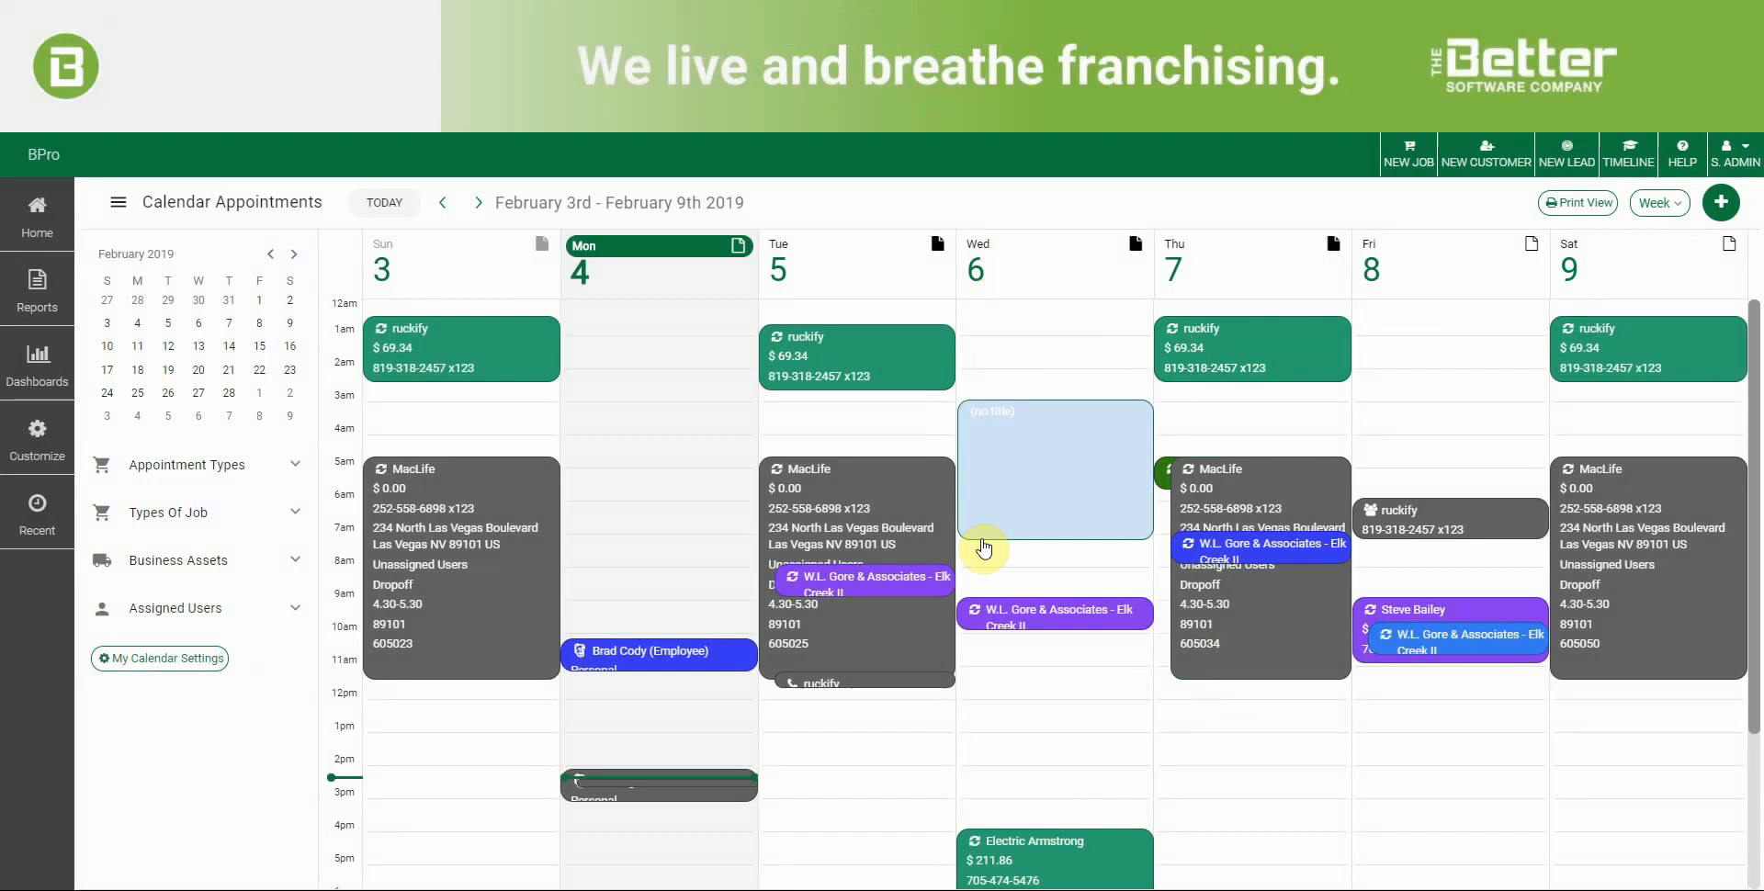
pyautogui.moveTo(983, 548); pyautogui.dragTo(981, 539)
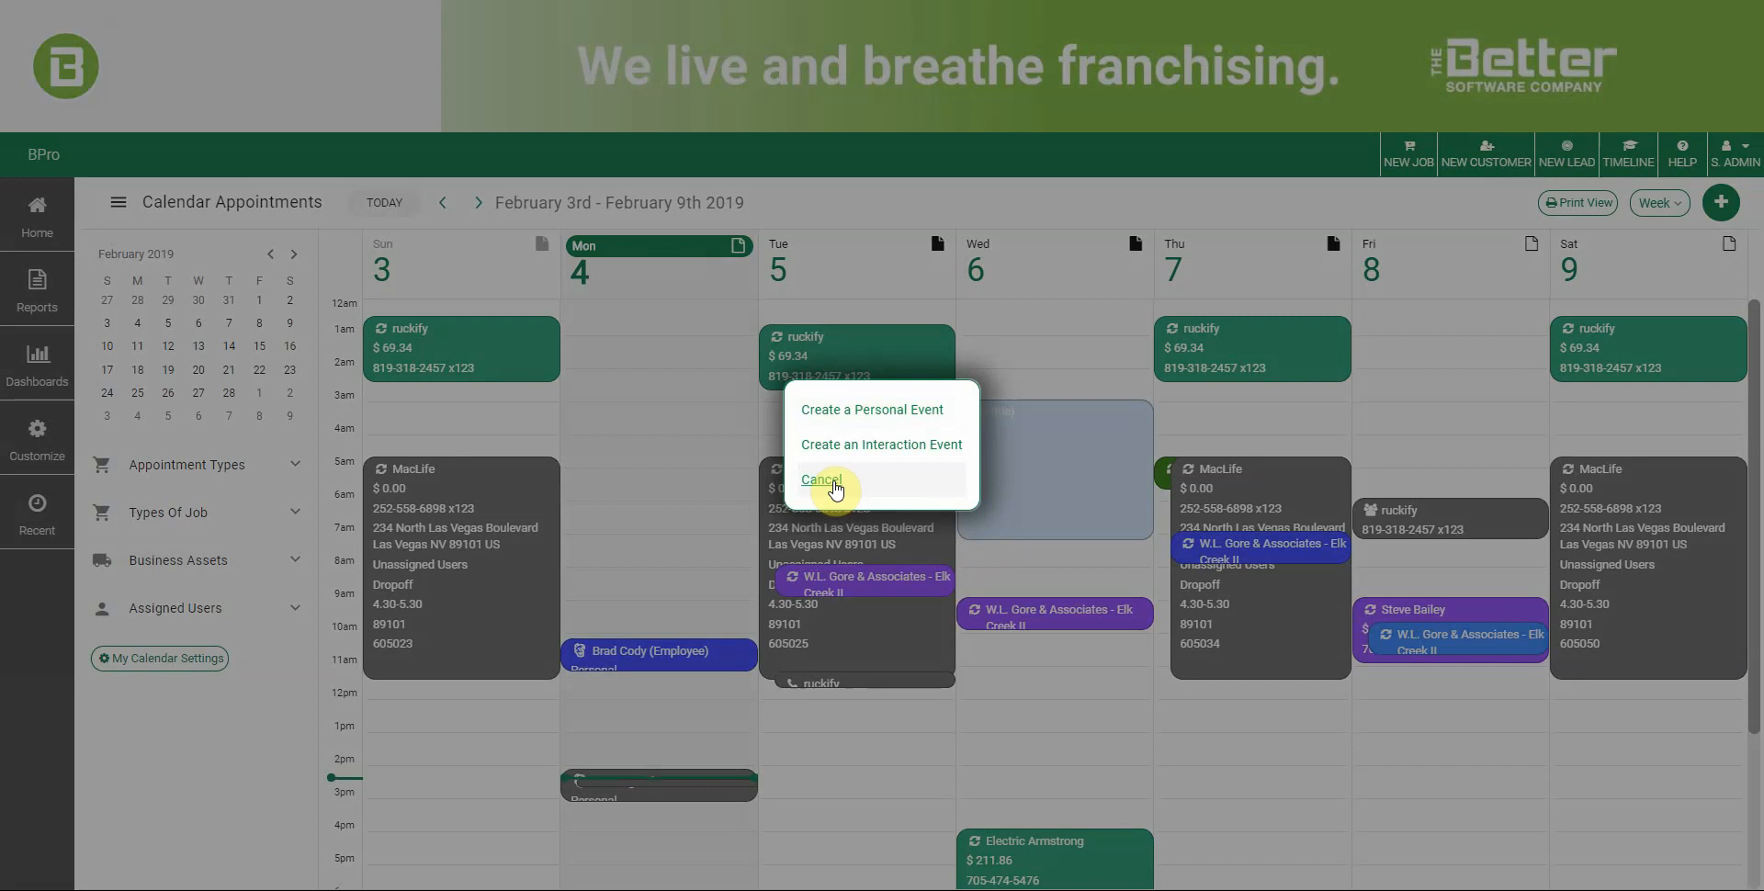
pyautogui.click(831, 482)
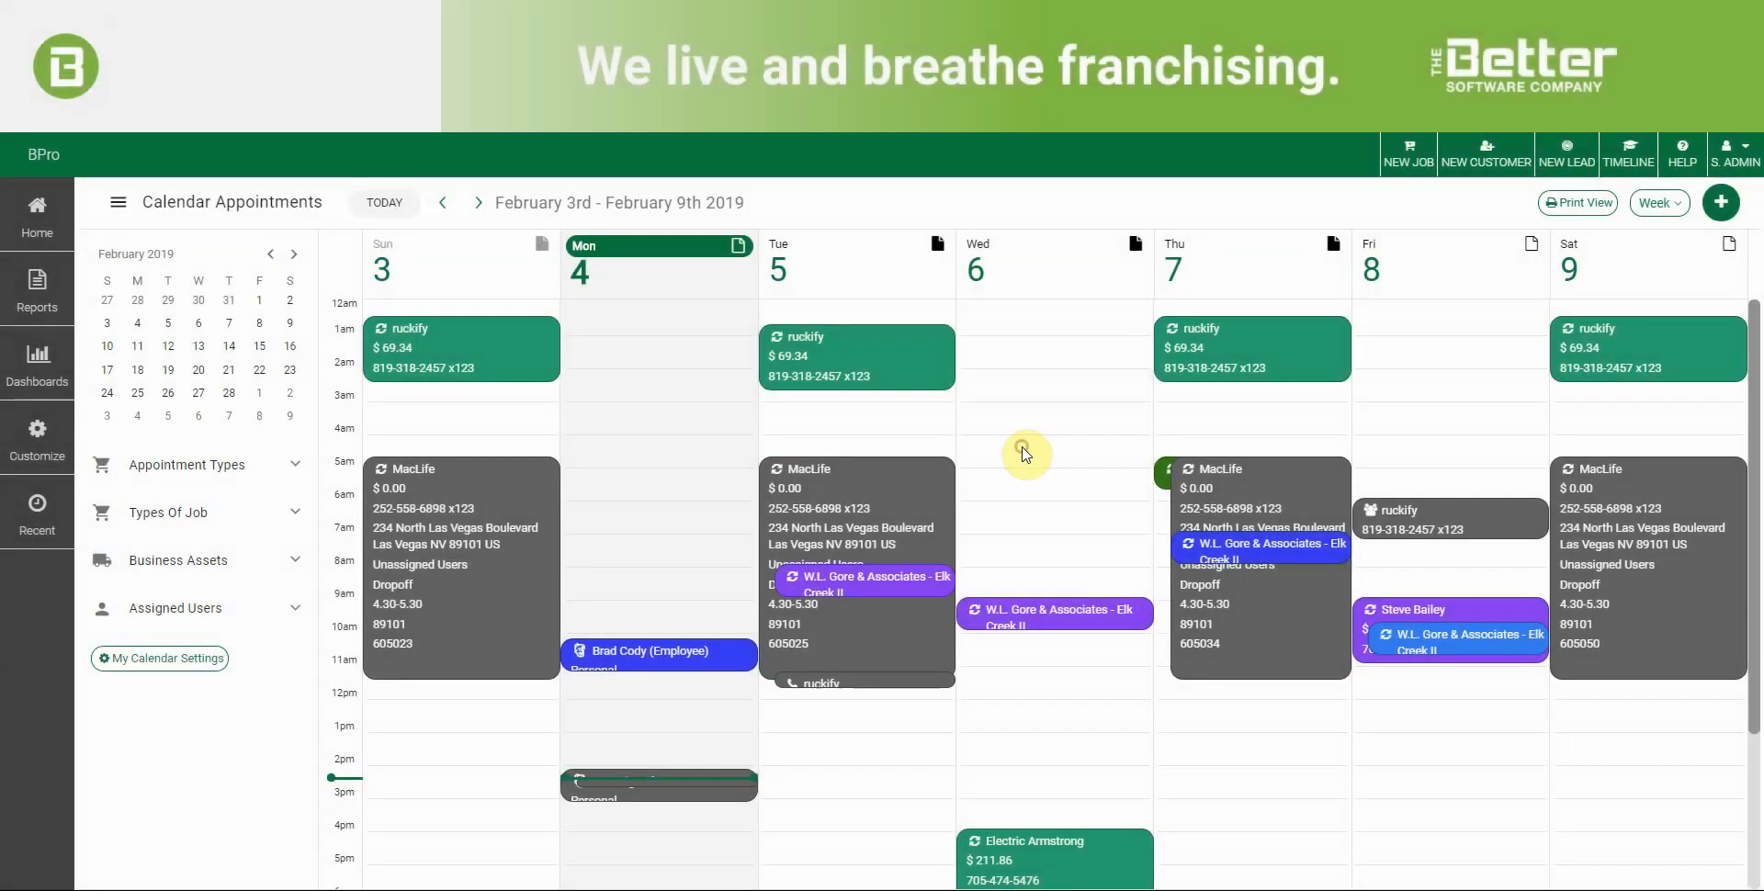
pyautogui.click(1014, 456)
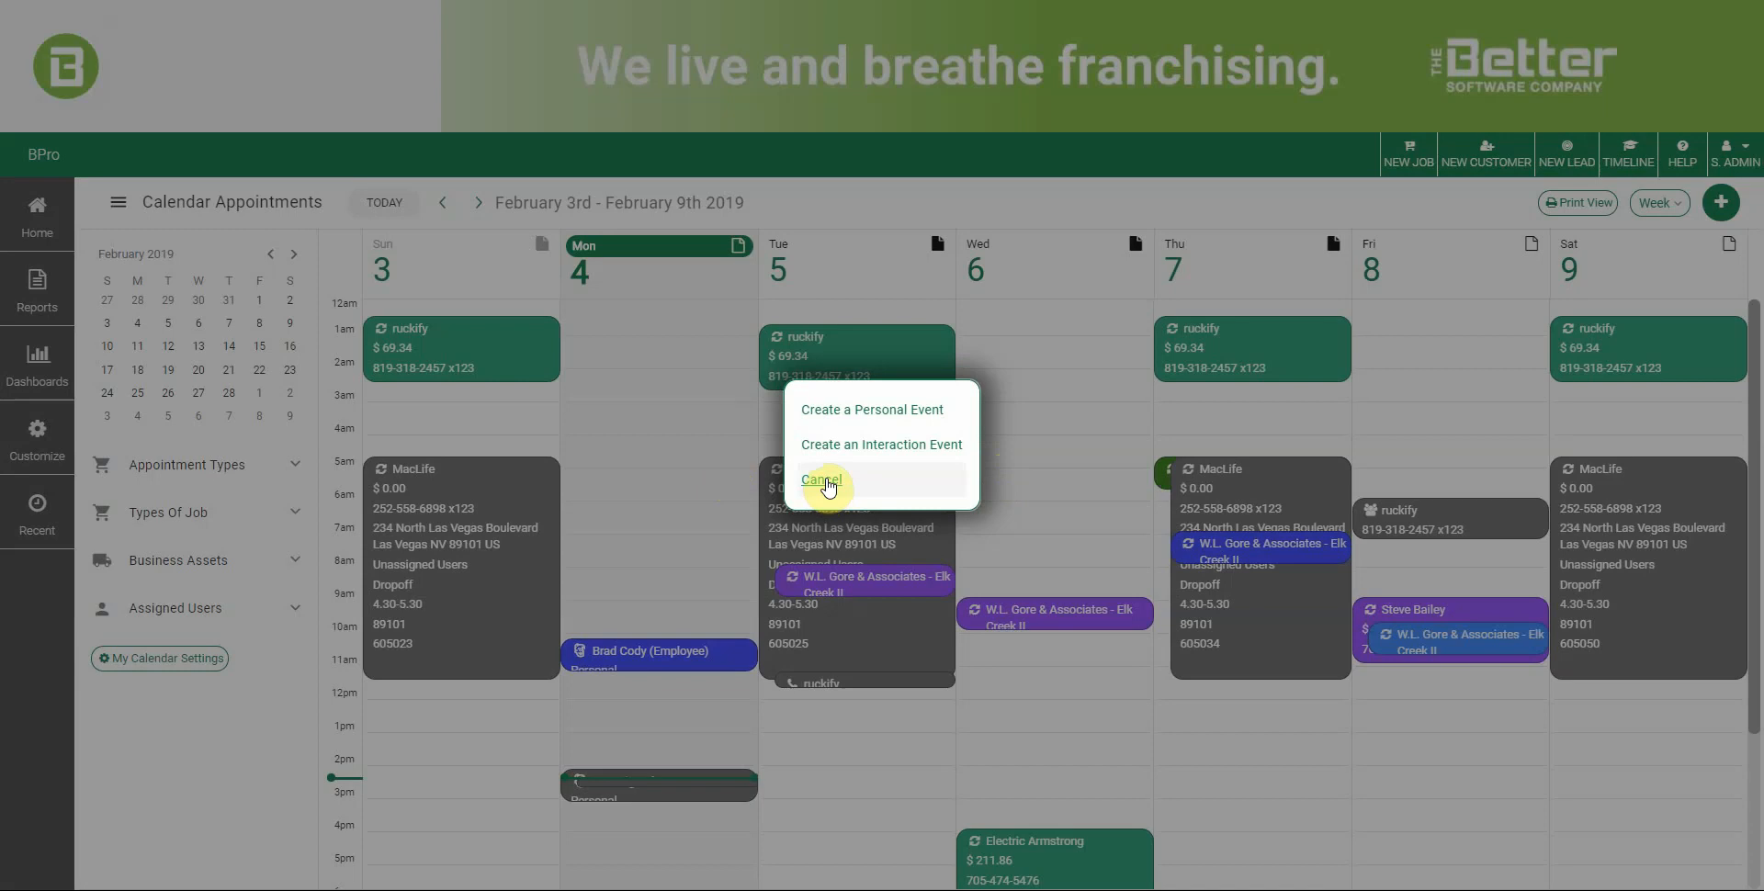
pyautogui.click(827, 482)
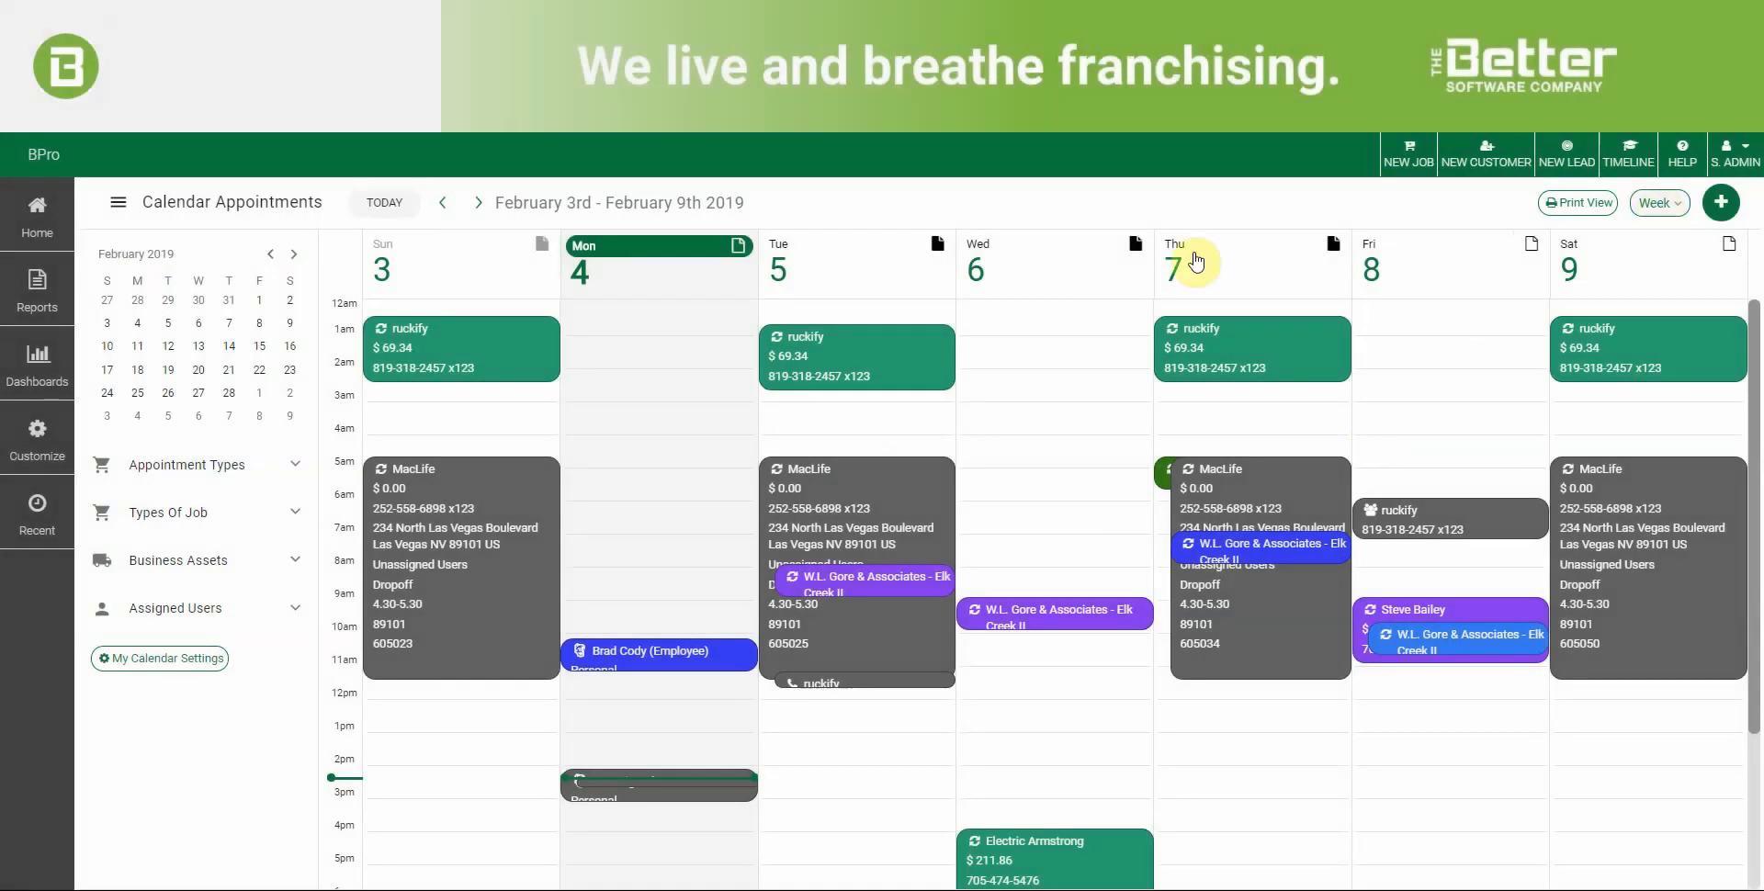
# Show the day view for February 6th, try blocking out early-afternoon slots for the Ram Rebel asset, and cancel the event creation.
pyautogui.click(976, 271)
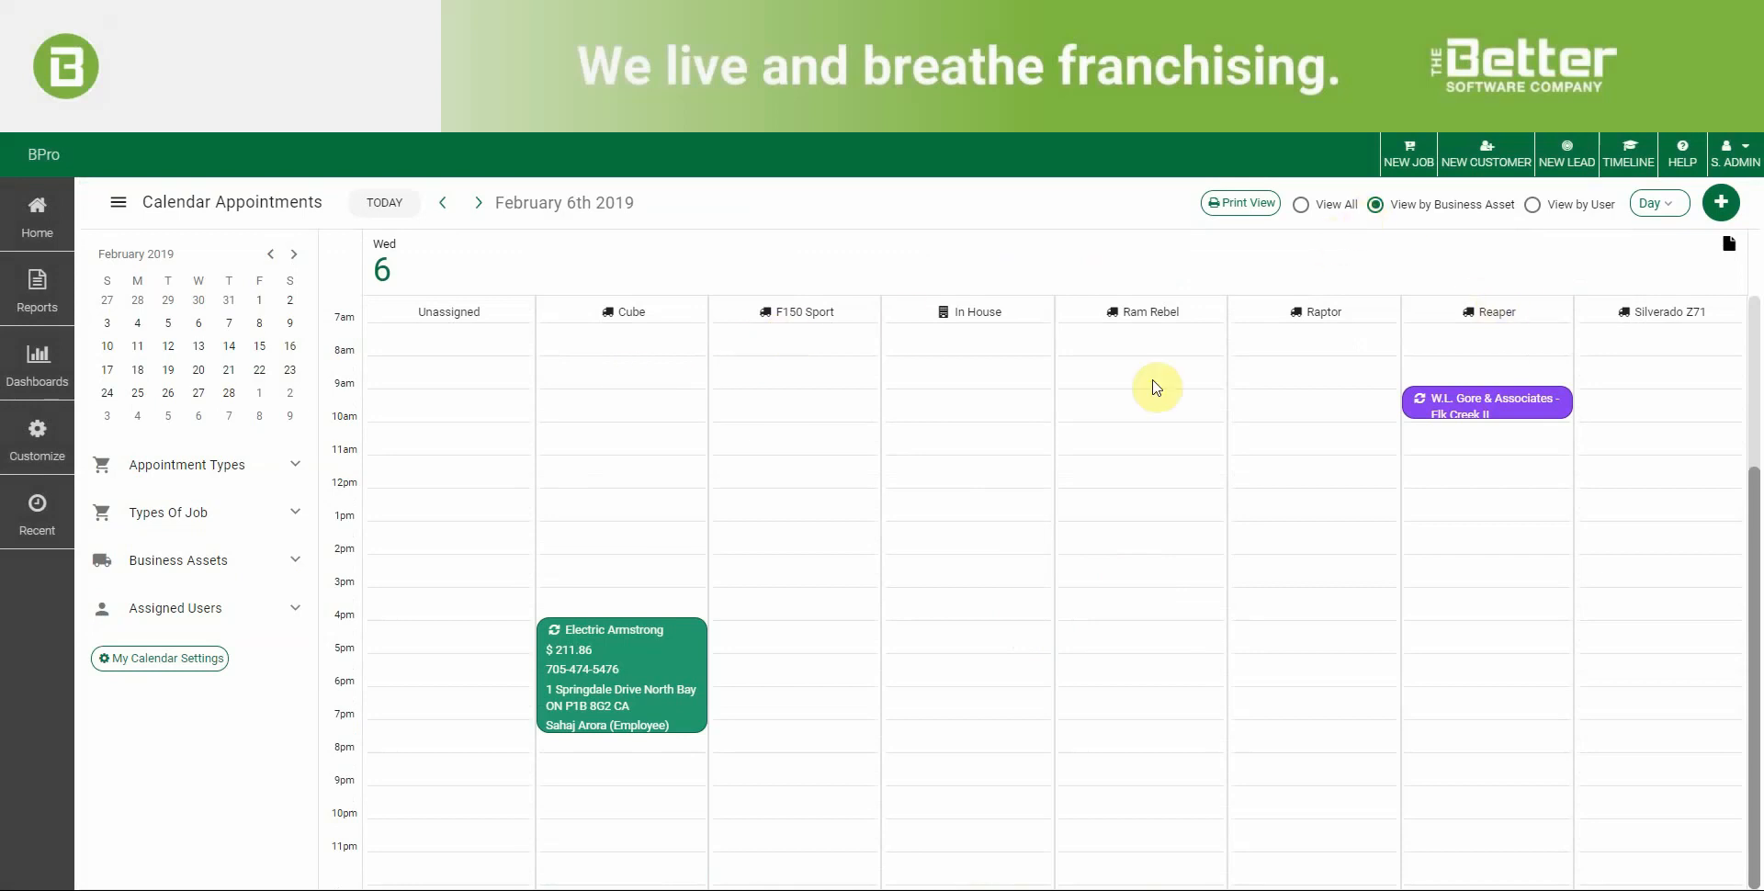
pyautogui.moveTo(1107, 501); pyautogui.dragTo(1107, 616)
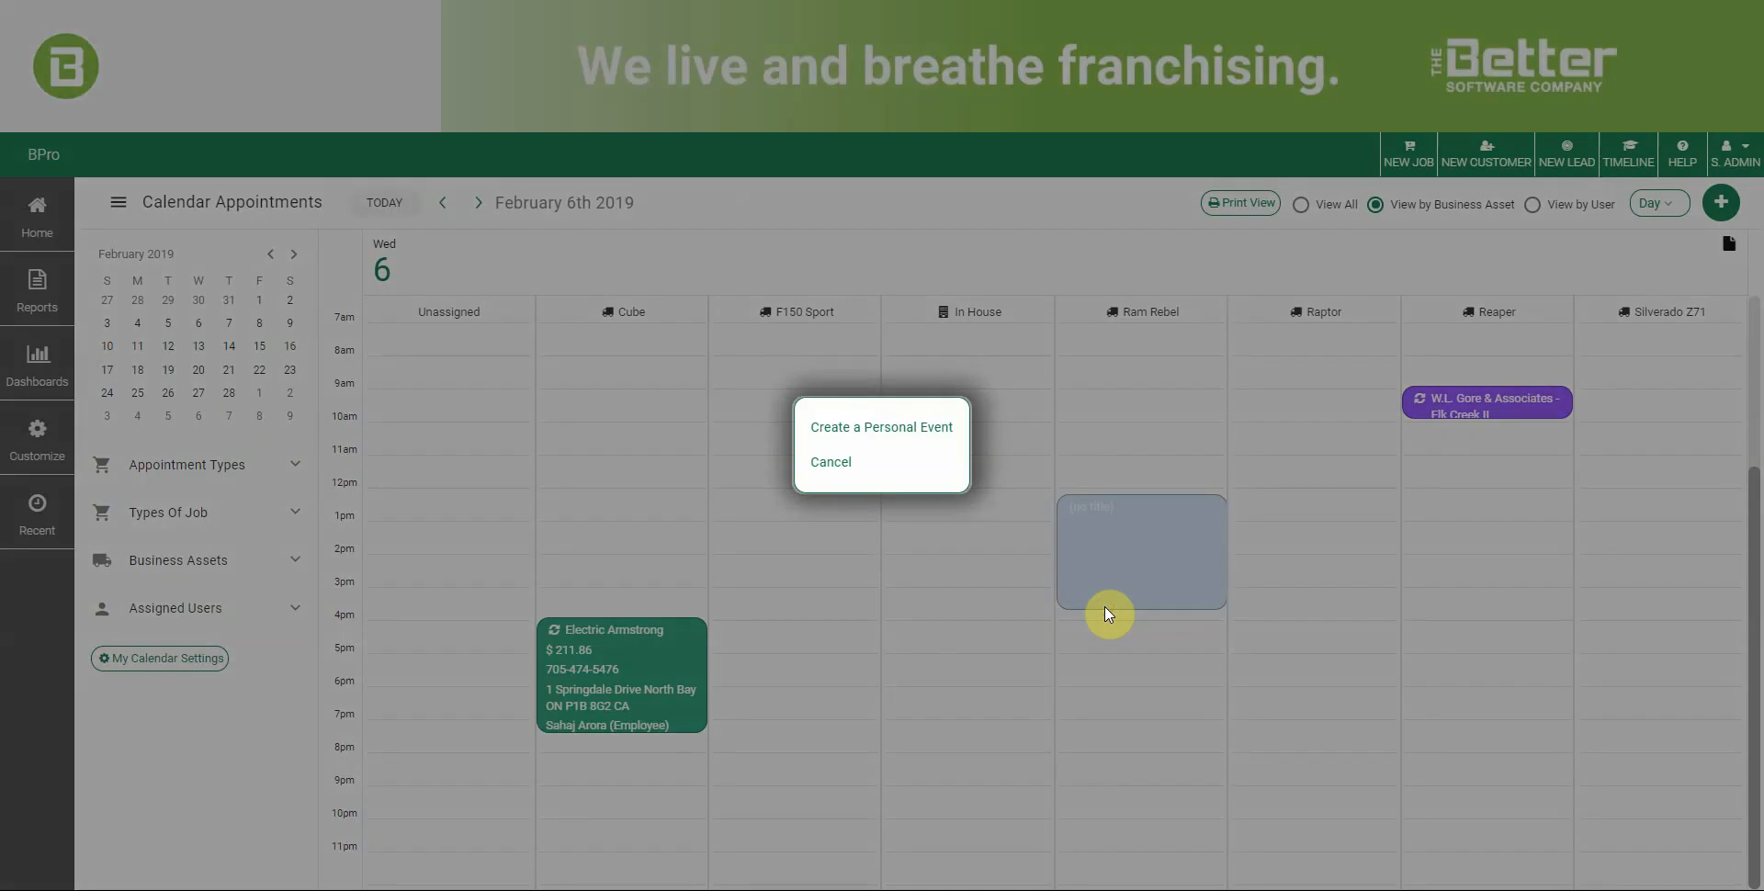
pyautogui.click(836, 463)
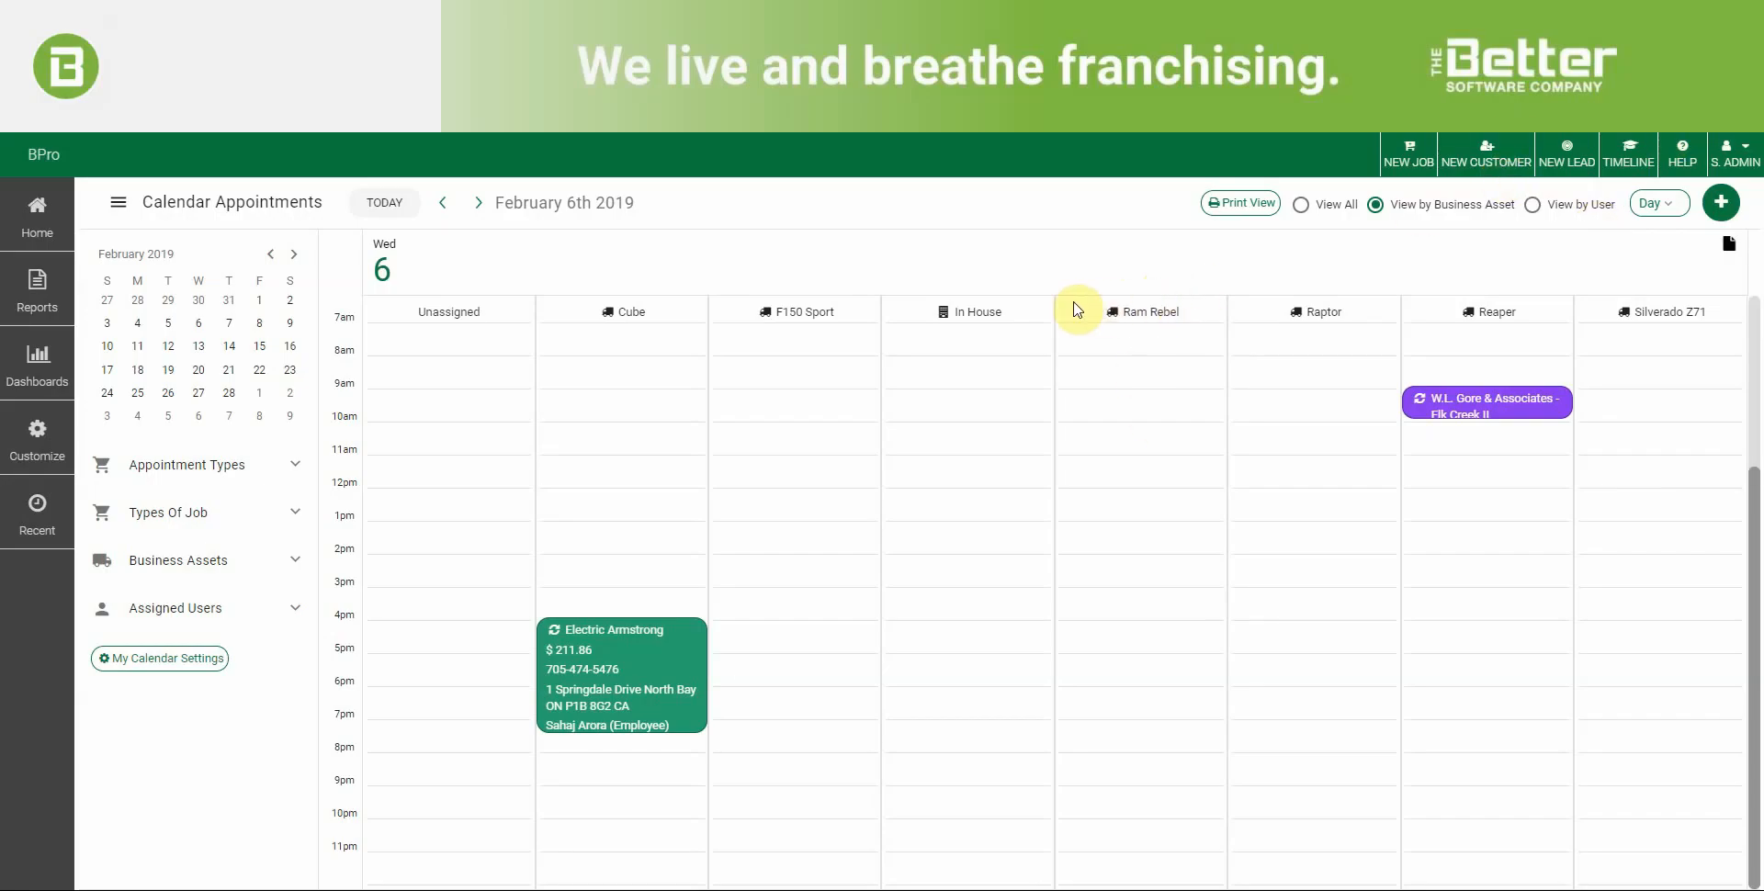
pyautogui.moveTo(1104, 493); pyautogui.dragTo(1106, 579)
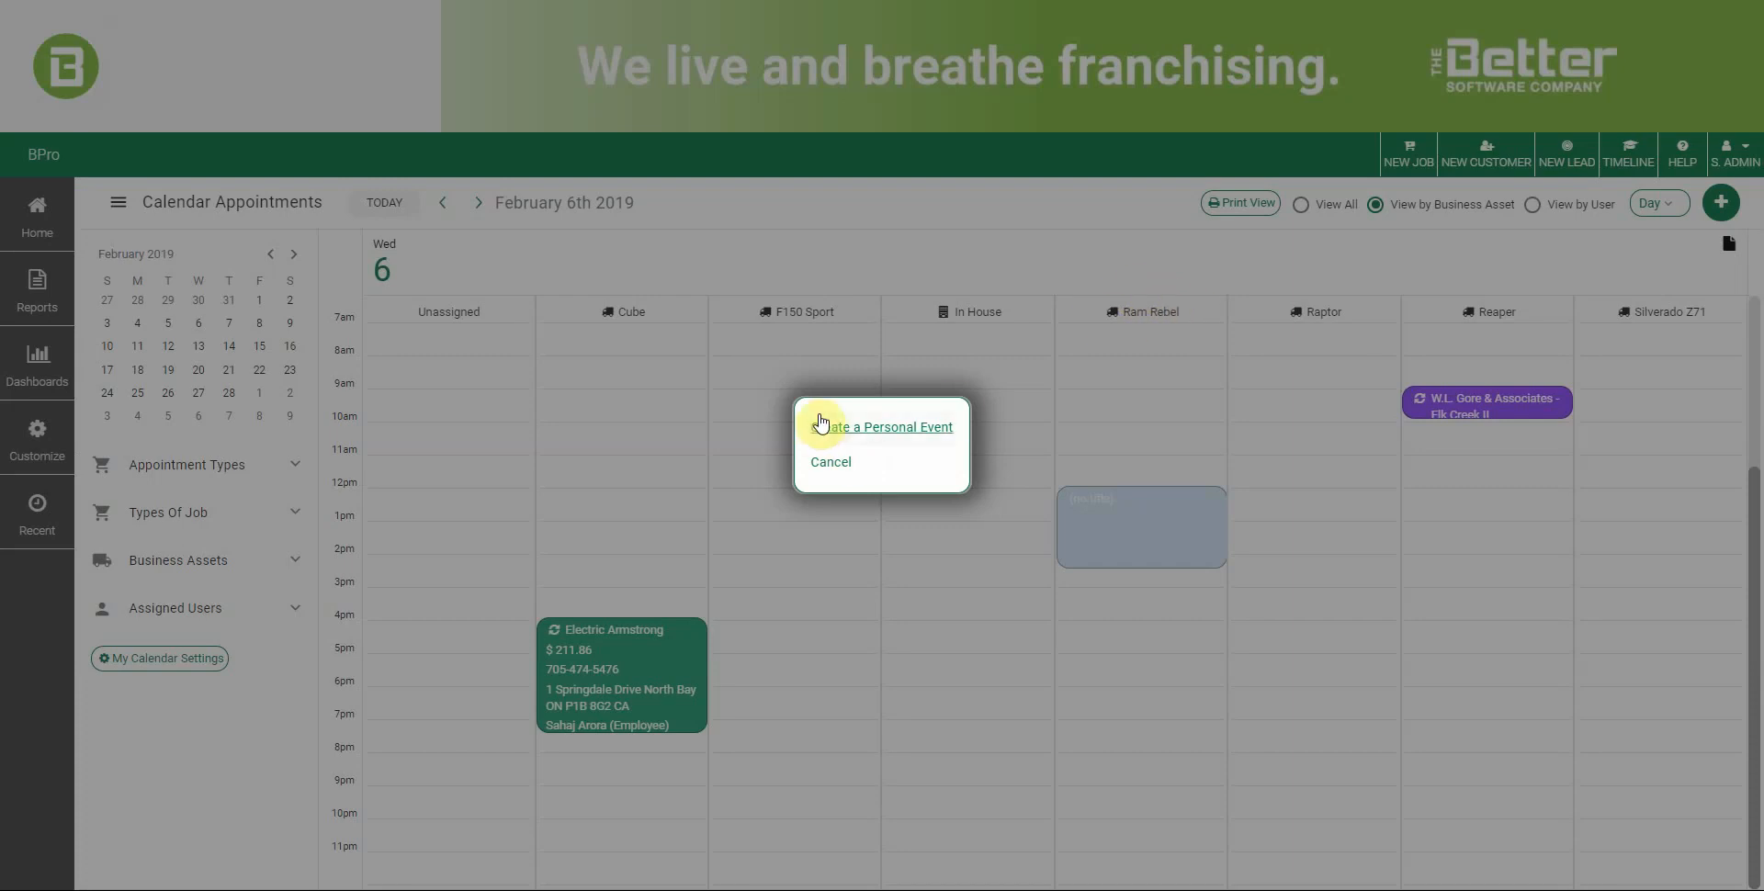
pyautogui.click(831, 462)
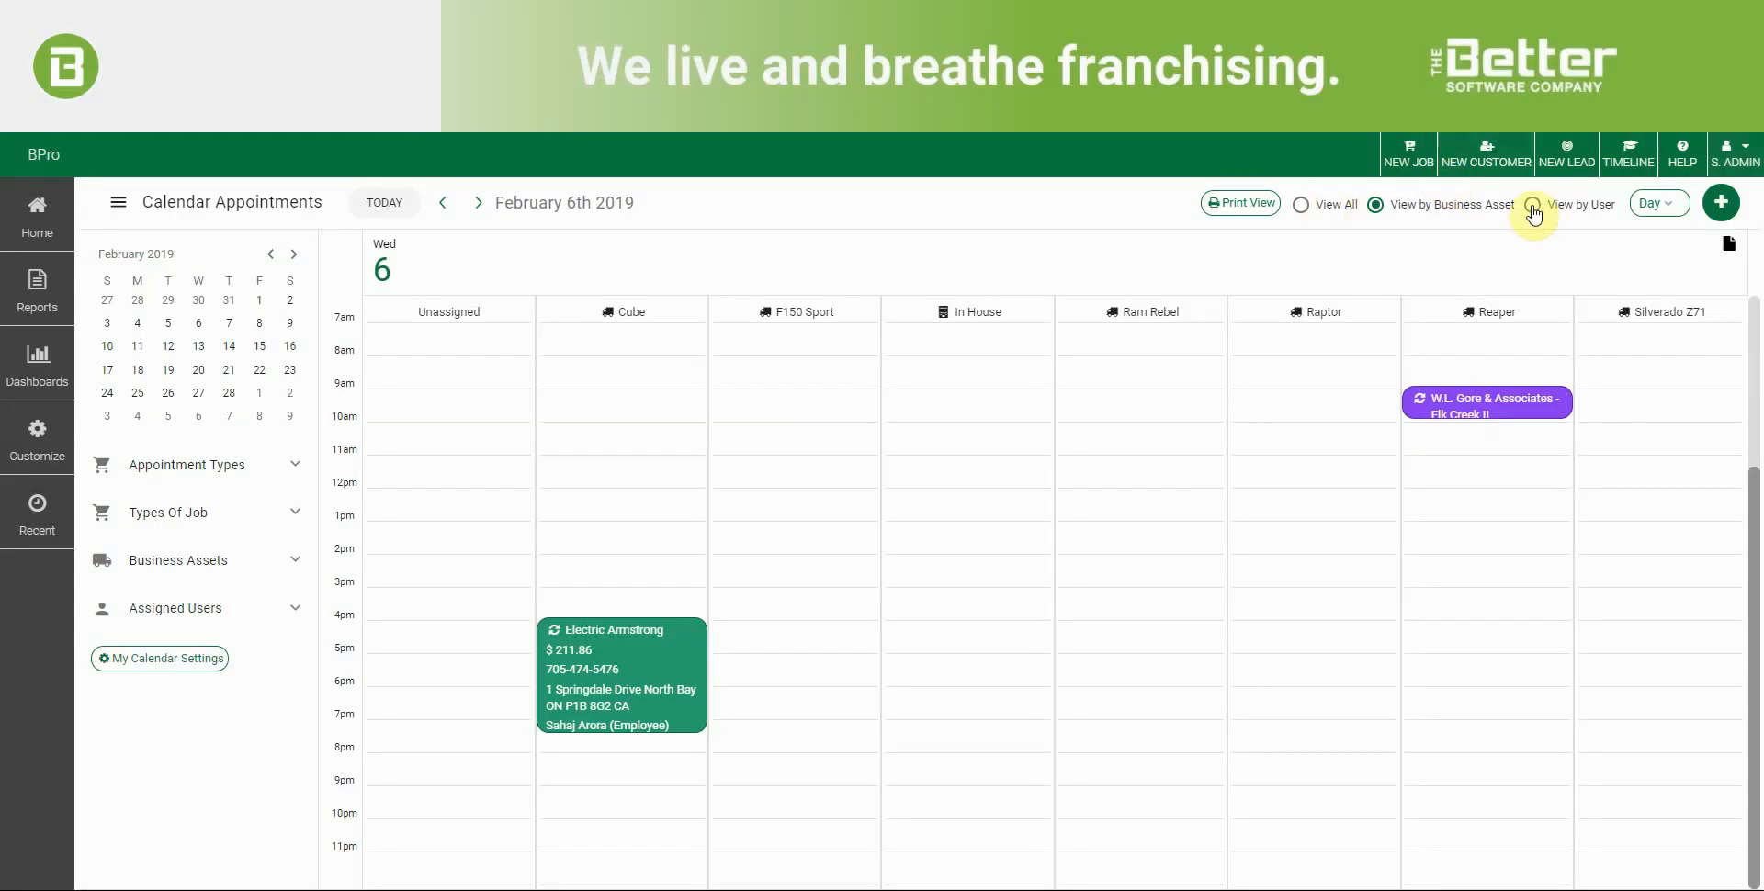
# Group the day view by user, block out about 11 am to 3 pm for the third named user, and cancel.
pyautogui.click(1533, 206)
pyautogui.moveTo(945, 477); pyautogui.dragTo(956, 579)
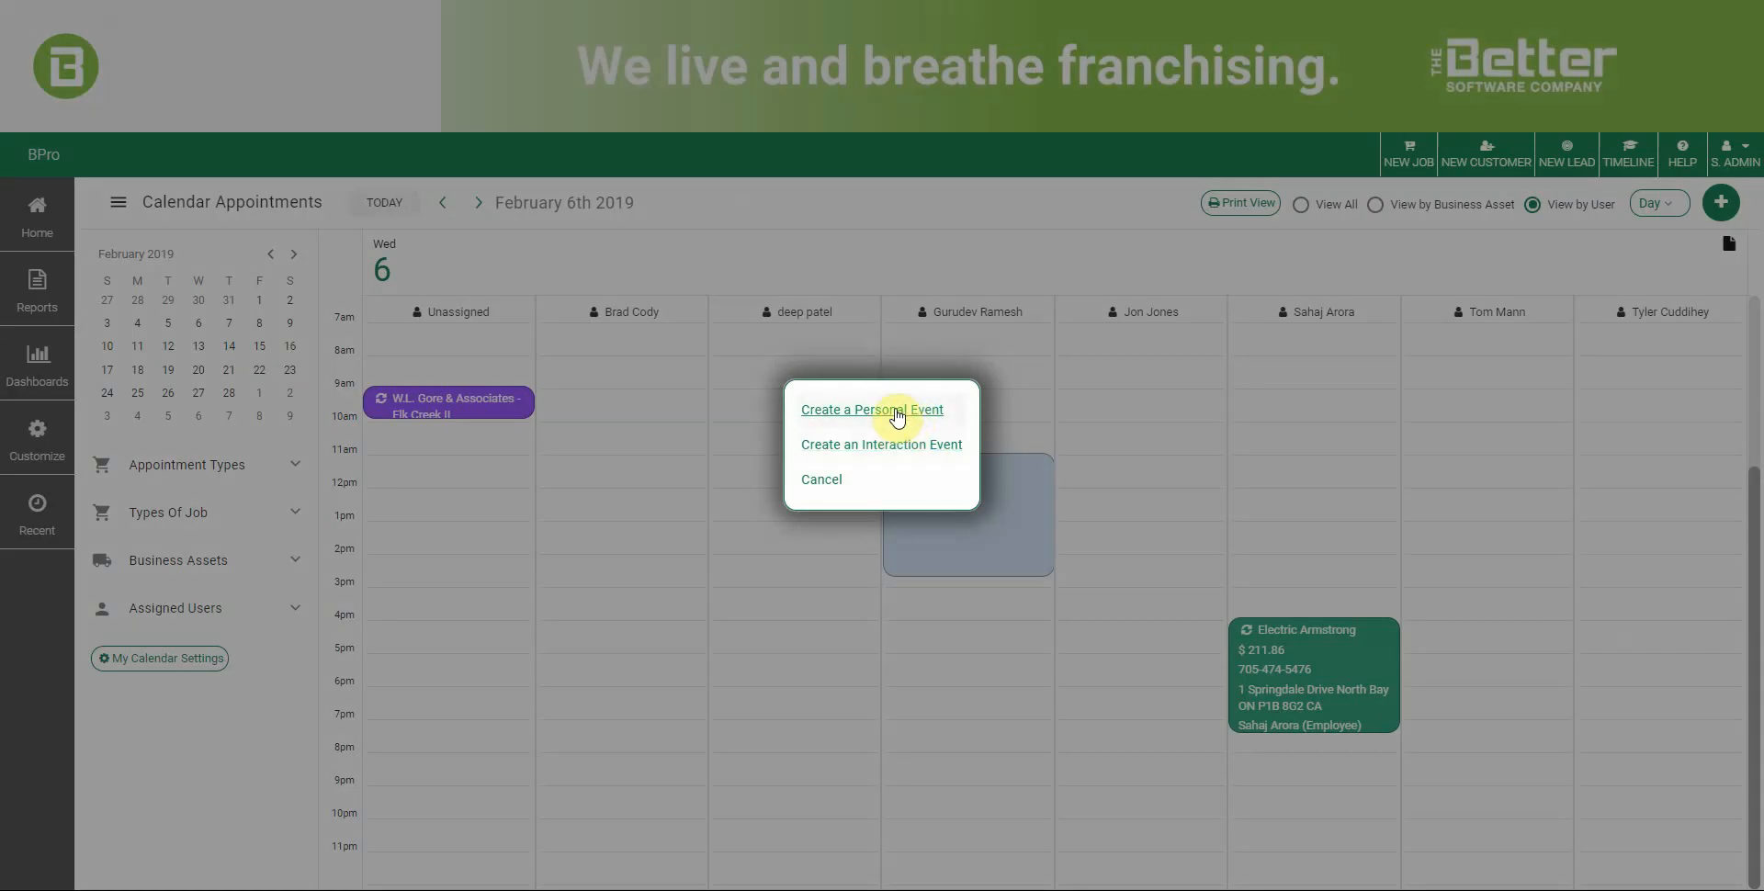
pyautogui.click(827, 484)
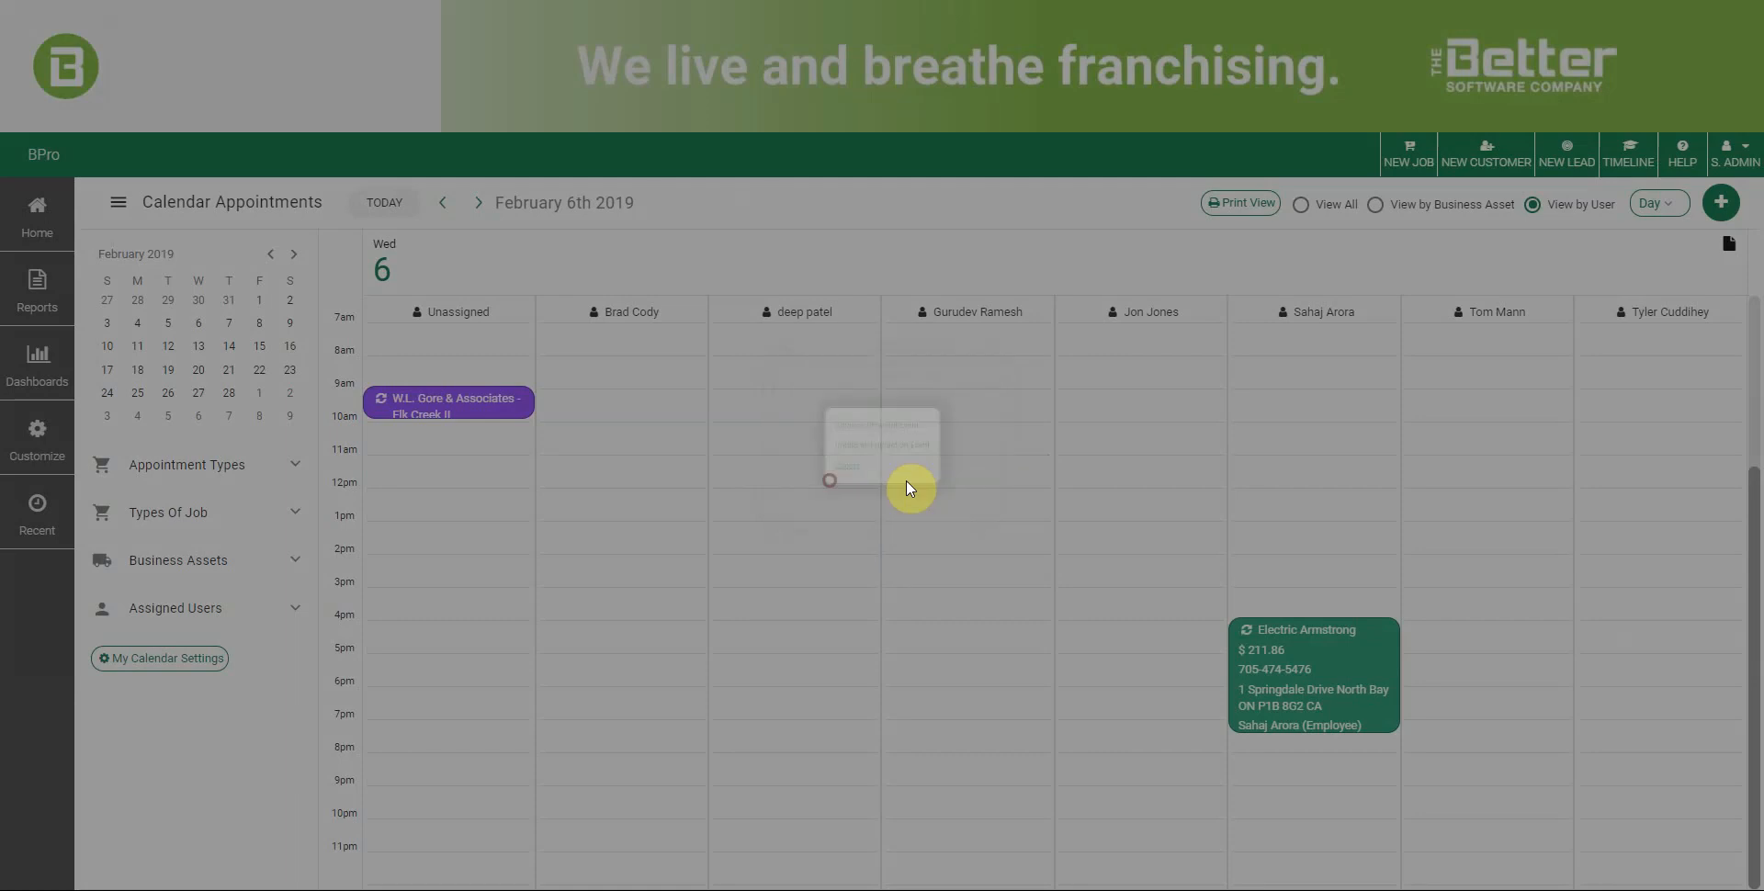
# Set the day view to View All, block out a slot from about 11 am to 1 pm, and cancel the event creation.
pyautogui.click(1303, 206)
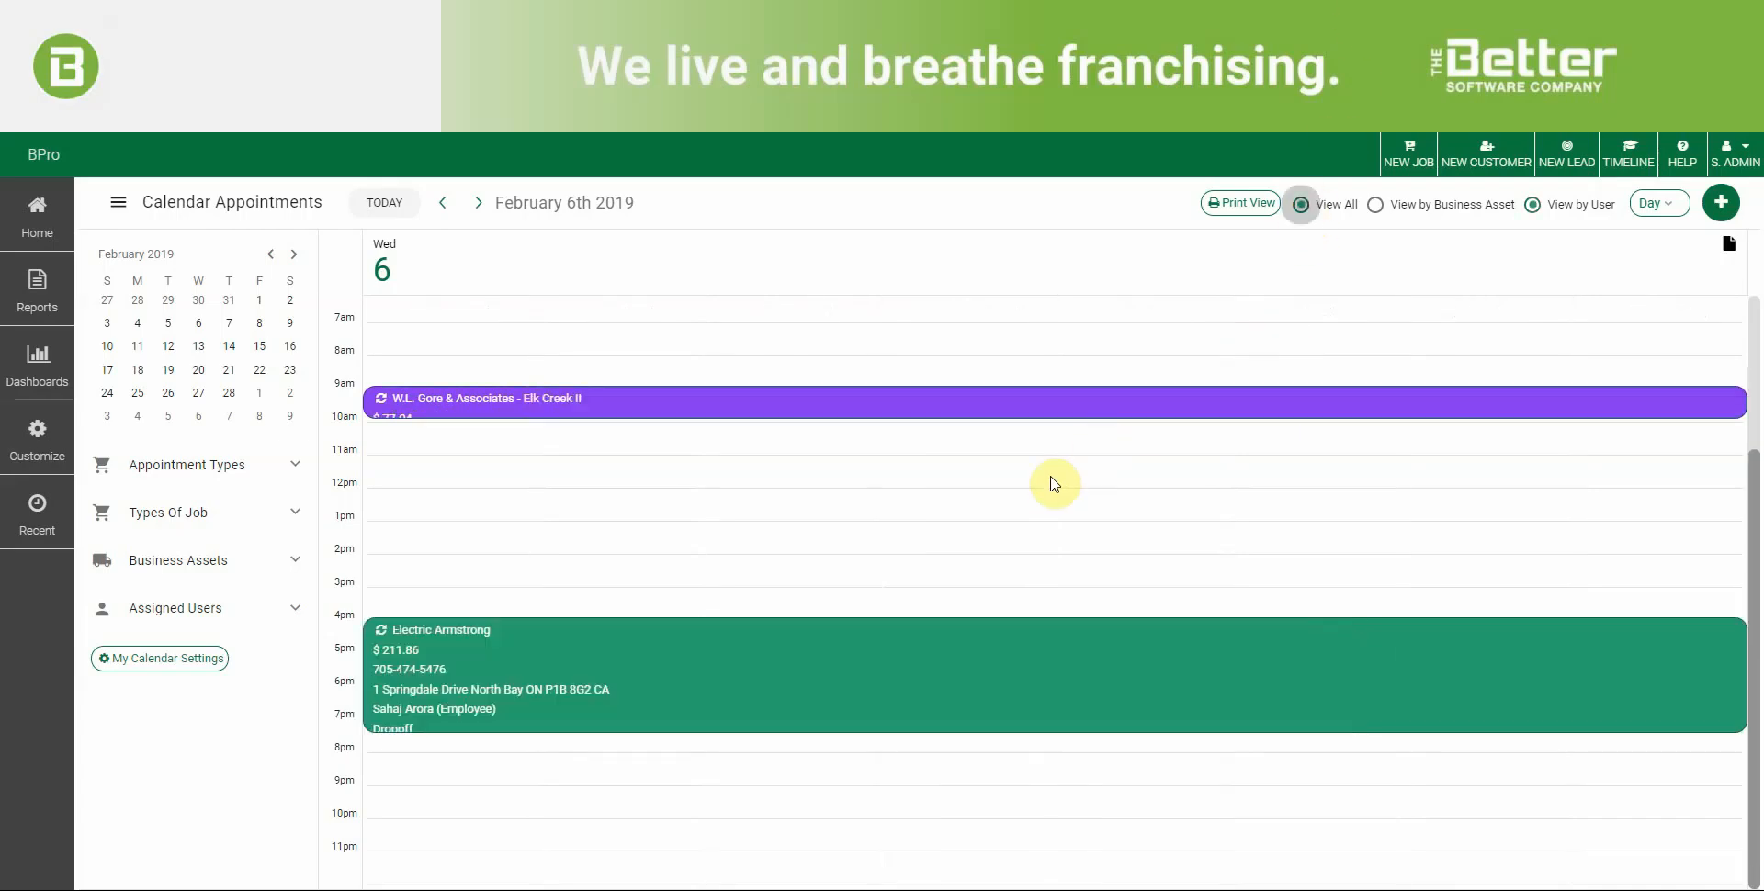
pyautogui.moveTo(941, 472); pyautogui.dragTo(953, 528)
pyautogui.click(836, 491)
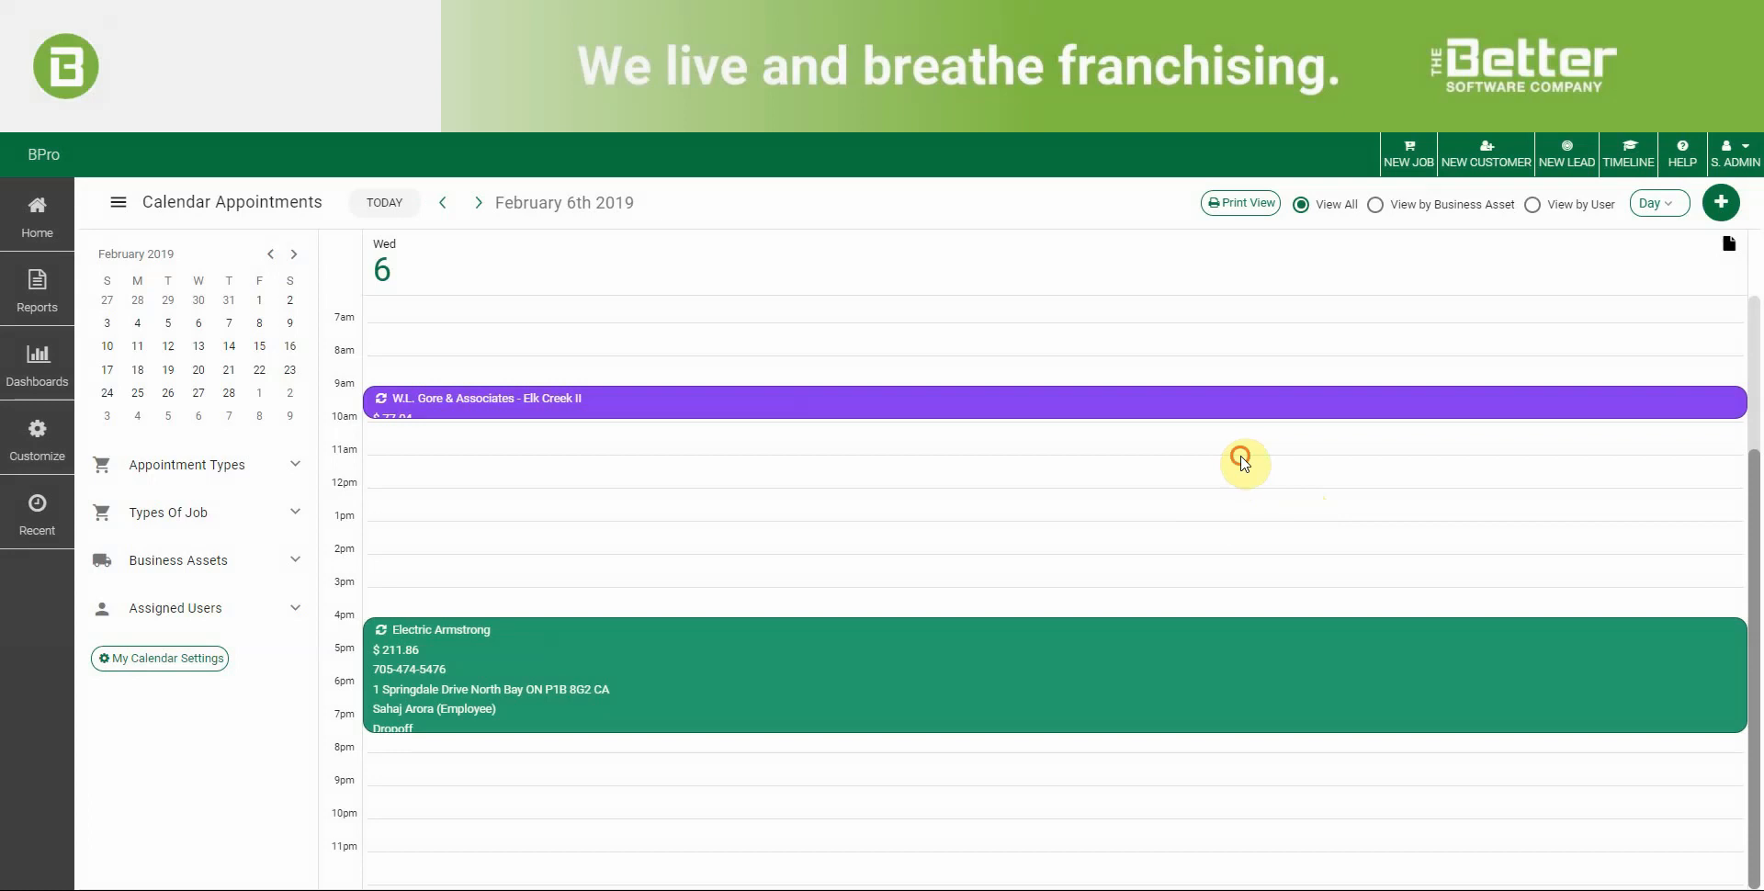
pyautogui.moveTo(1237, 457); pyautogui.dragTo(1233, 526)
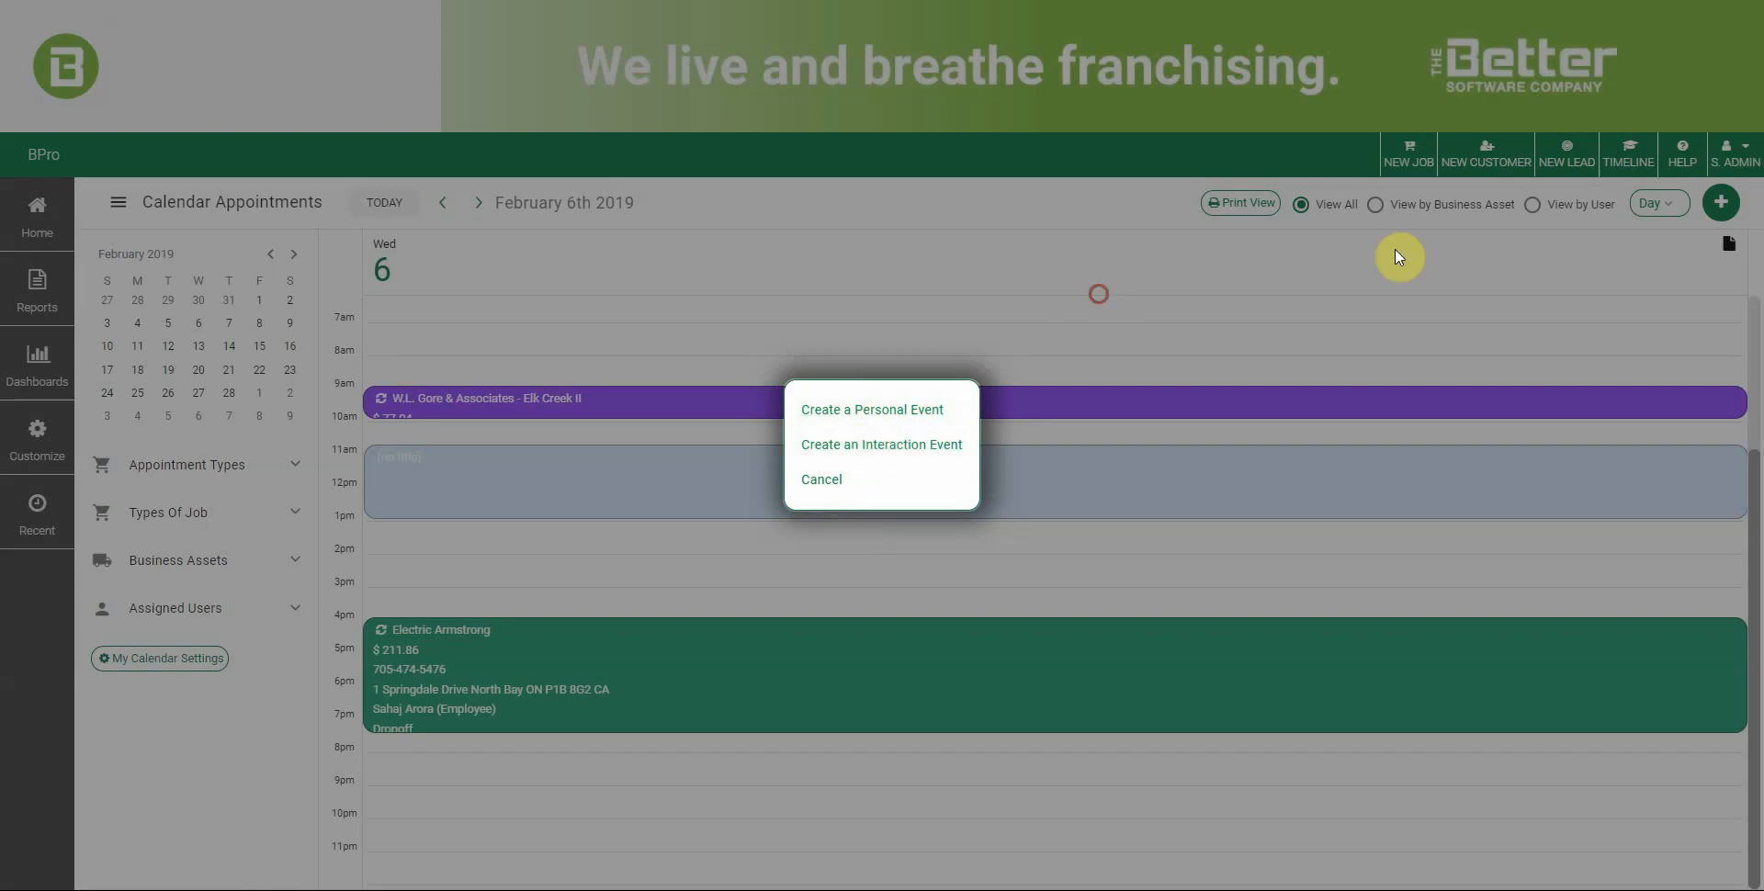
pyautogui.click(831, 480)
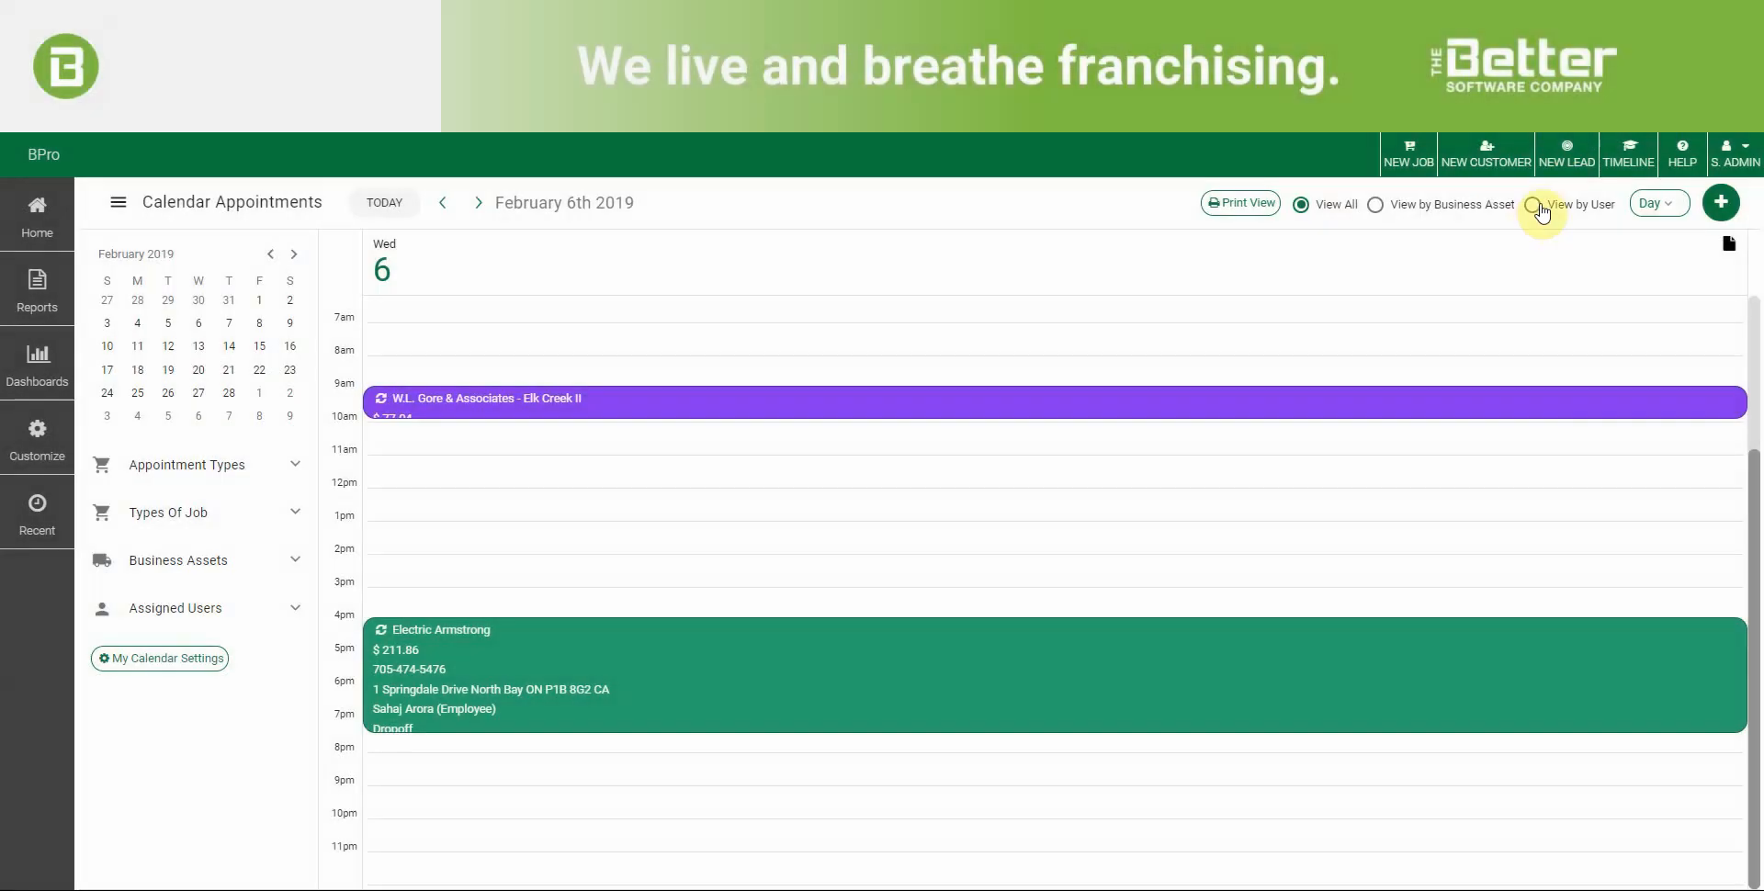
# Group the day view by user, start a 01:00 pm to 02:30 pm personal event for the fourth named user, and discard it.
pyautogui.click(1533, 204)
pyautogui.moveTo(1062, 547); pyautogui.dragTo(1104, 579)
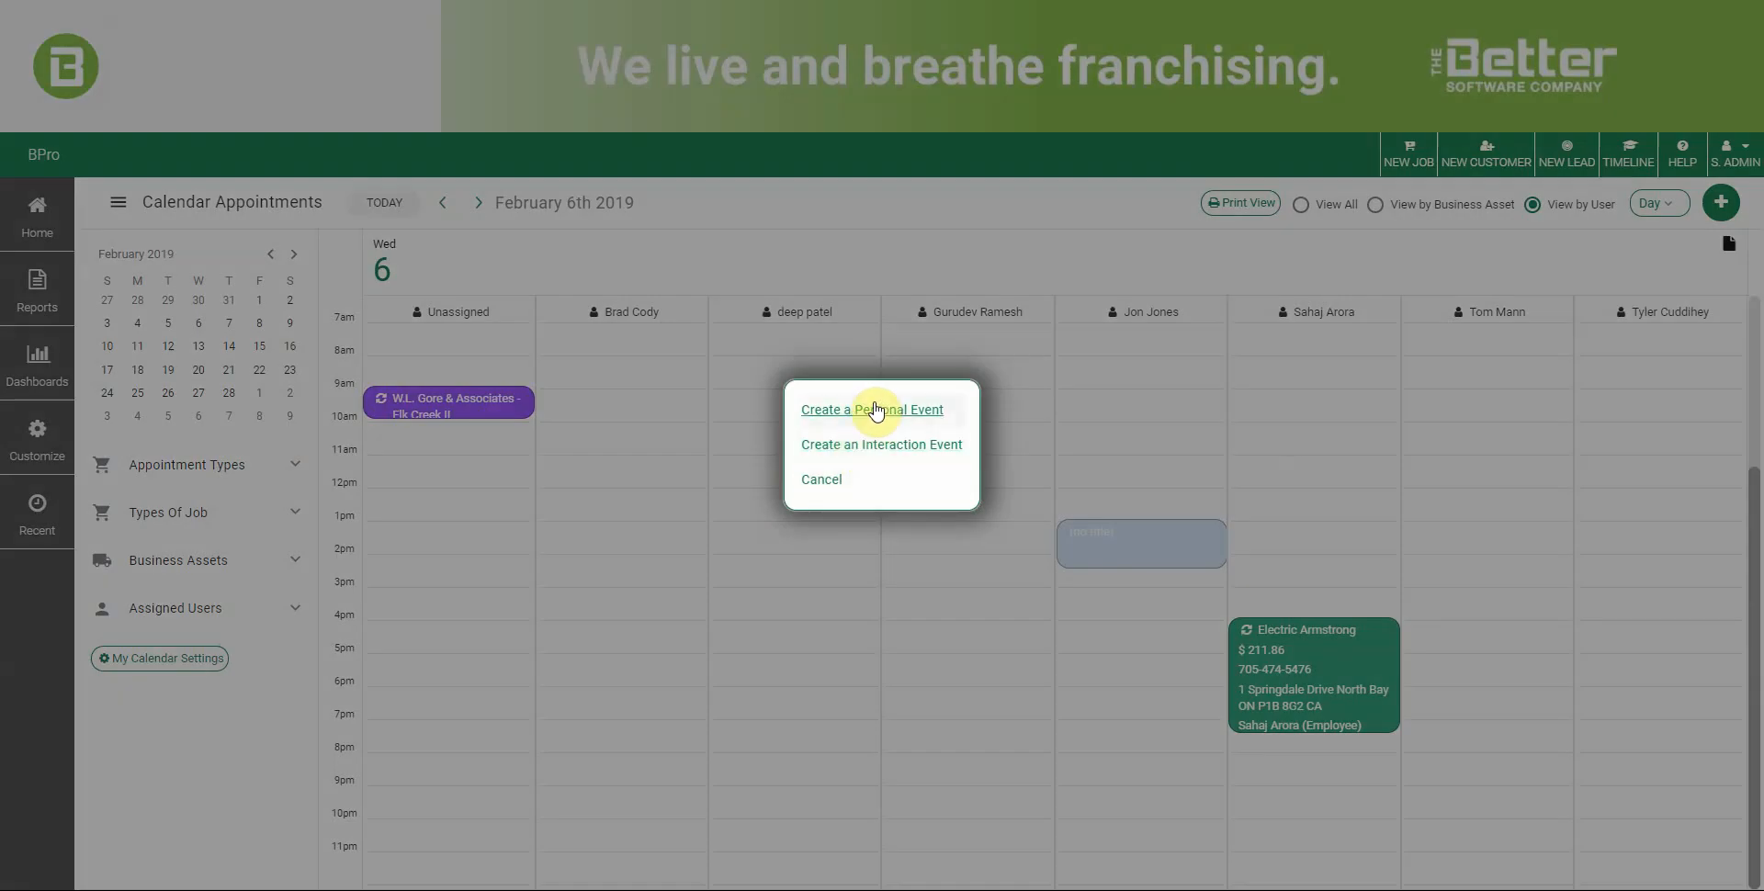
pyautogui.click(876, 411)
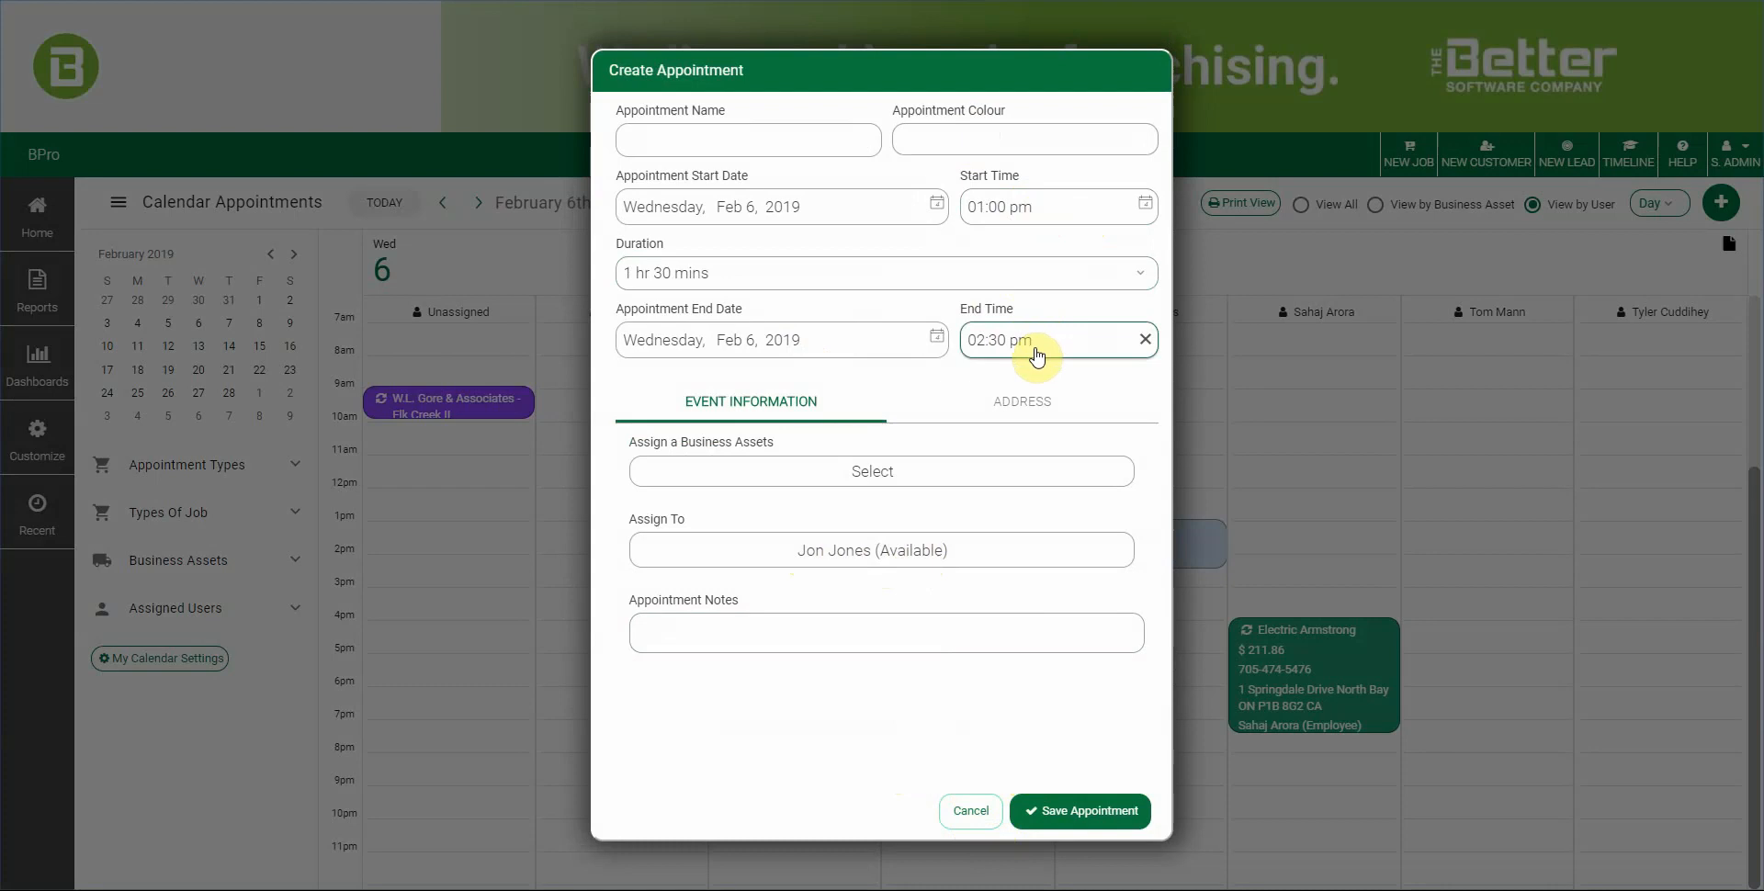
pyautogui.click(955, 813)
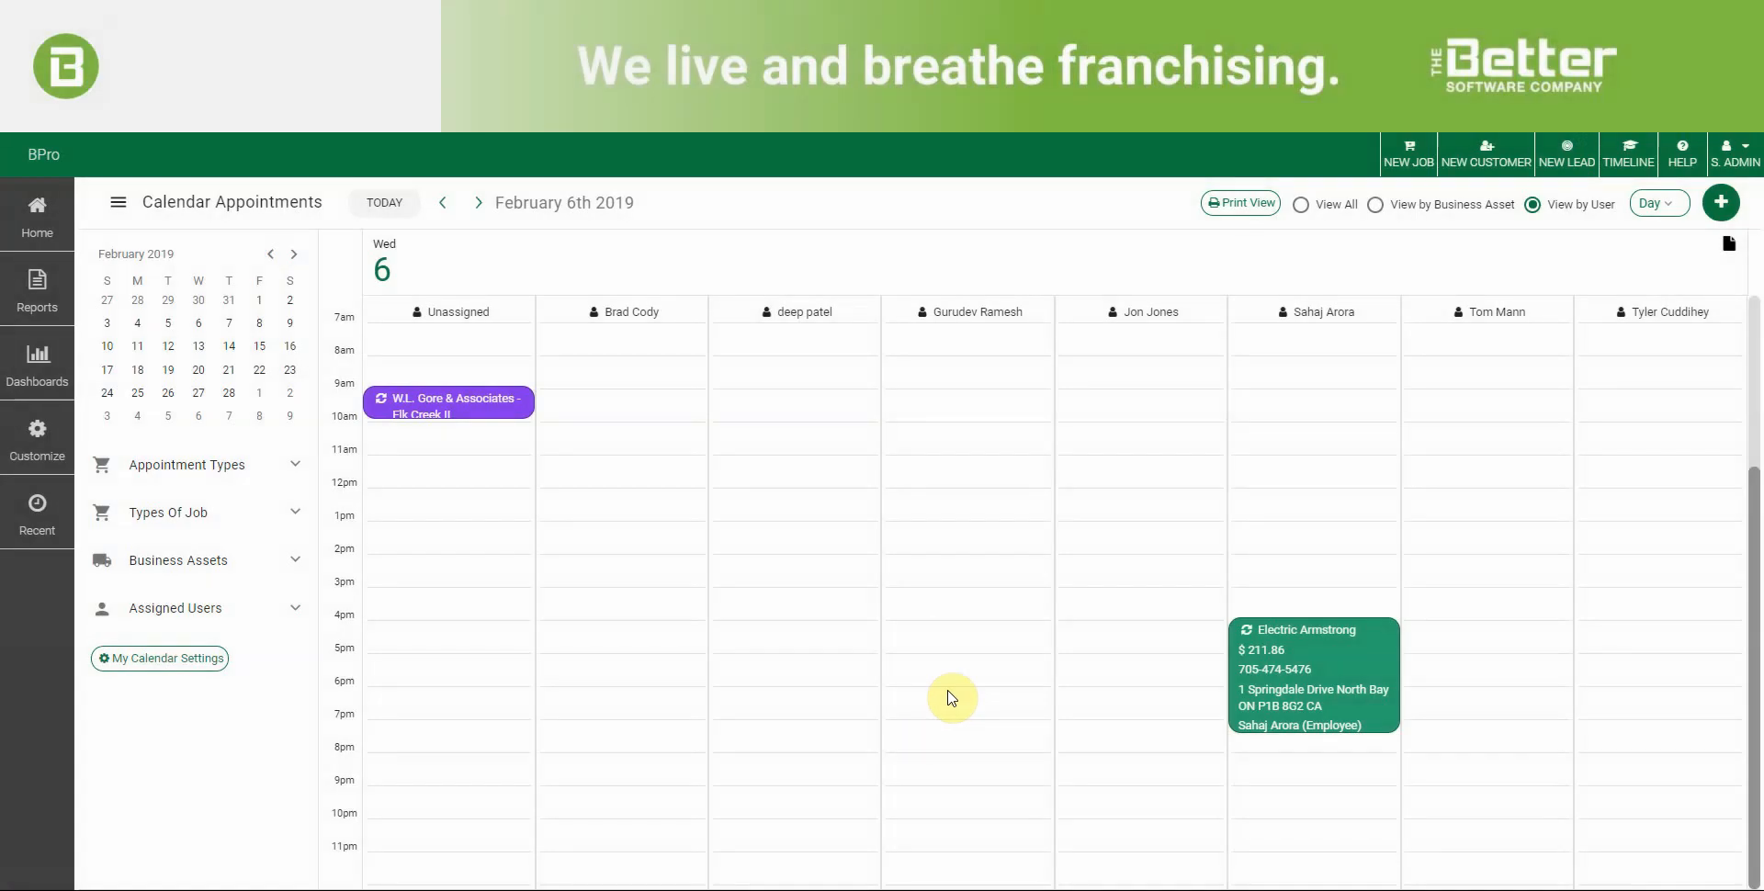
# Show the calendar by month, view the event type choices for February 12 and February 20, and cancel them.
pyautogui.click(1663, 207)
pyautogui.click(1636, 299)
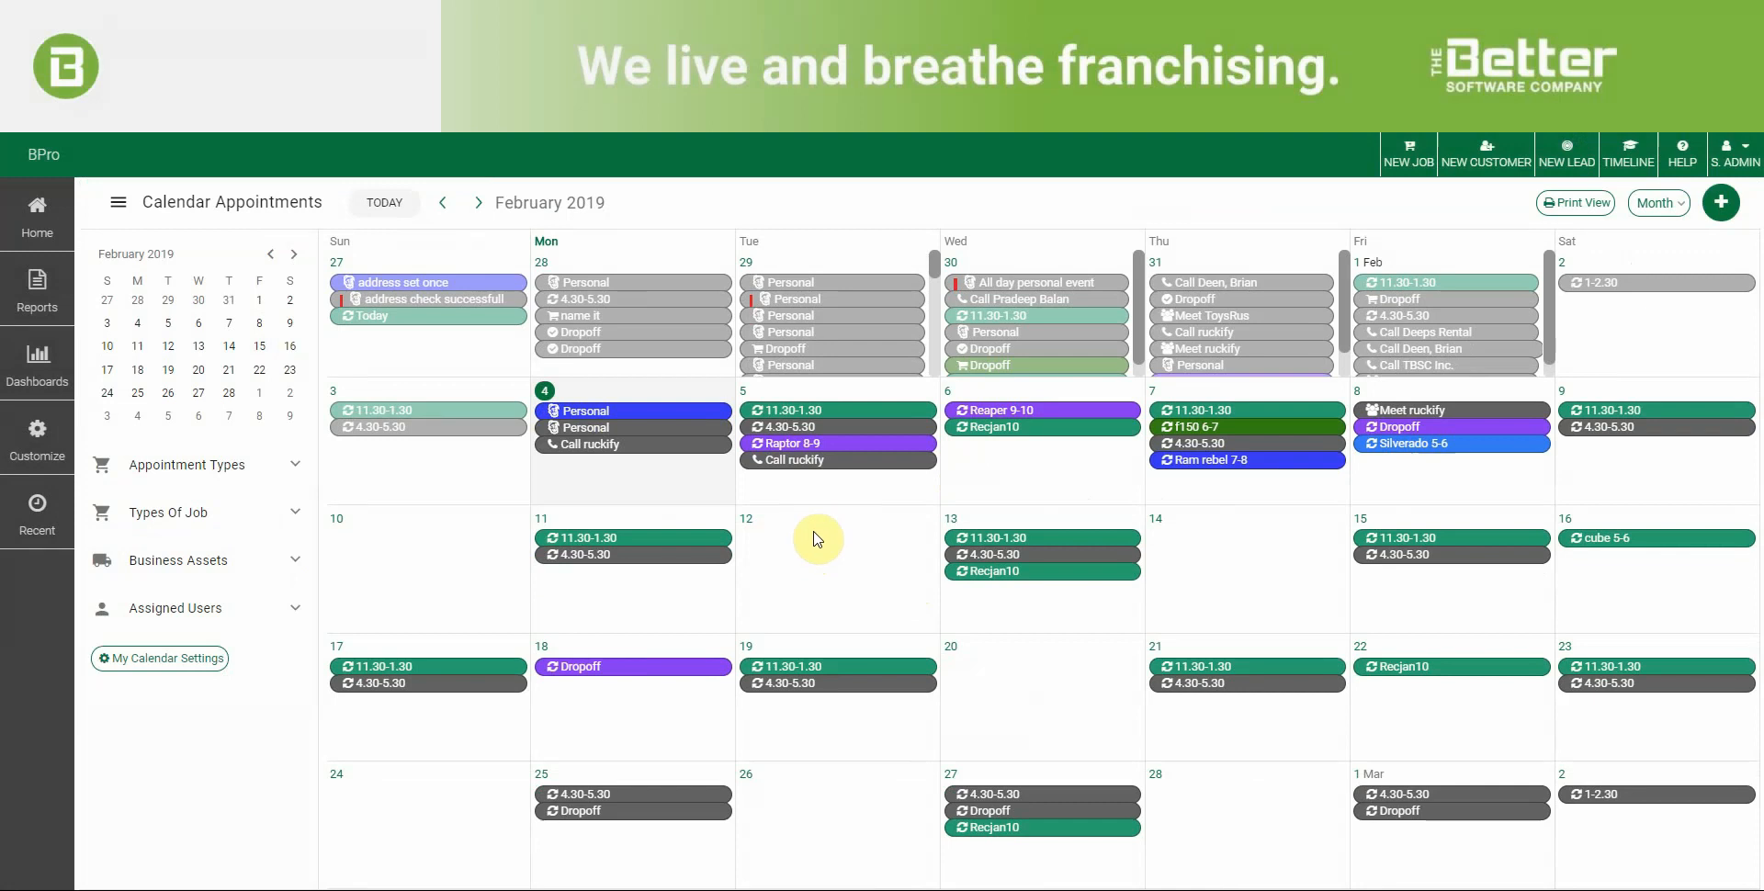
pyautogui.click(808, 533)
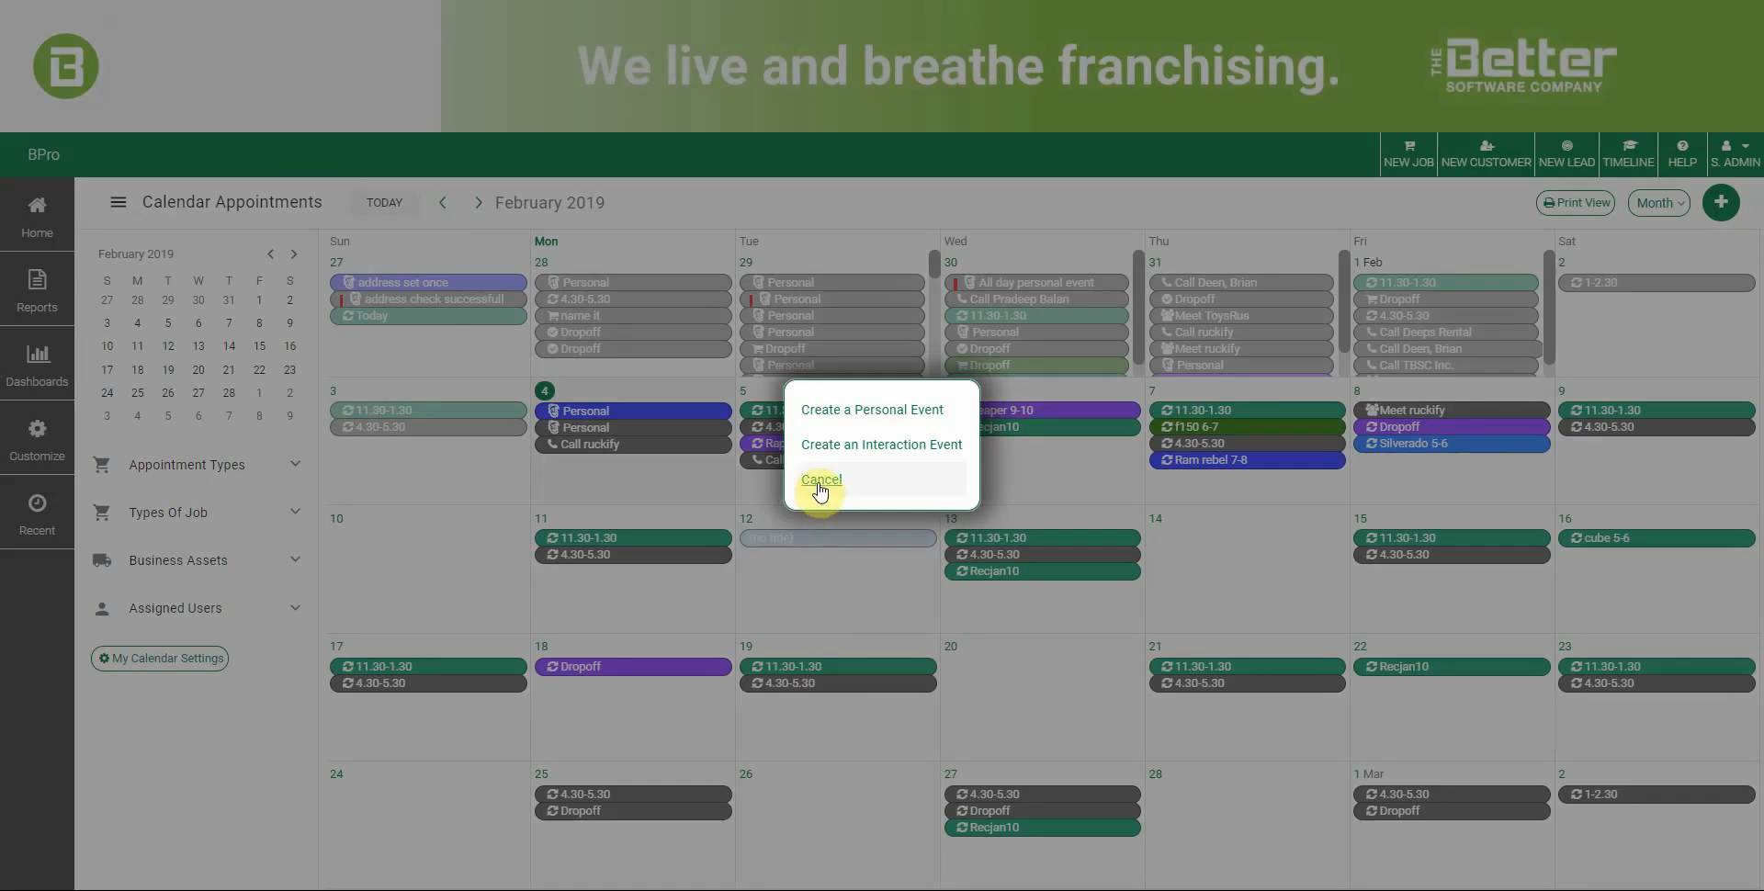
pyautogui.click(821, 484)
pyautogui.click(810, 560)
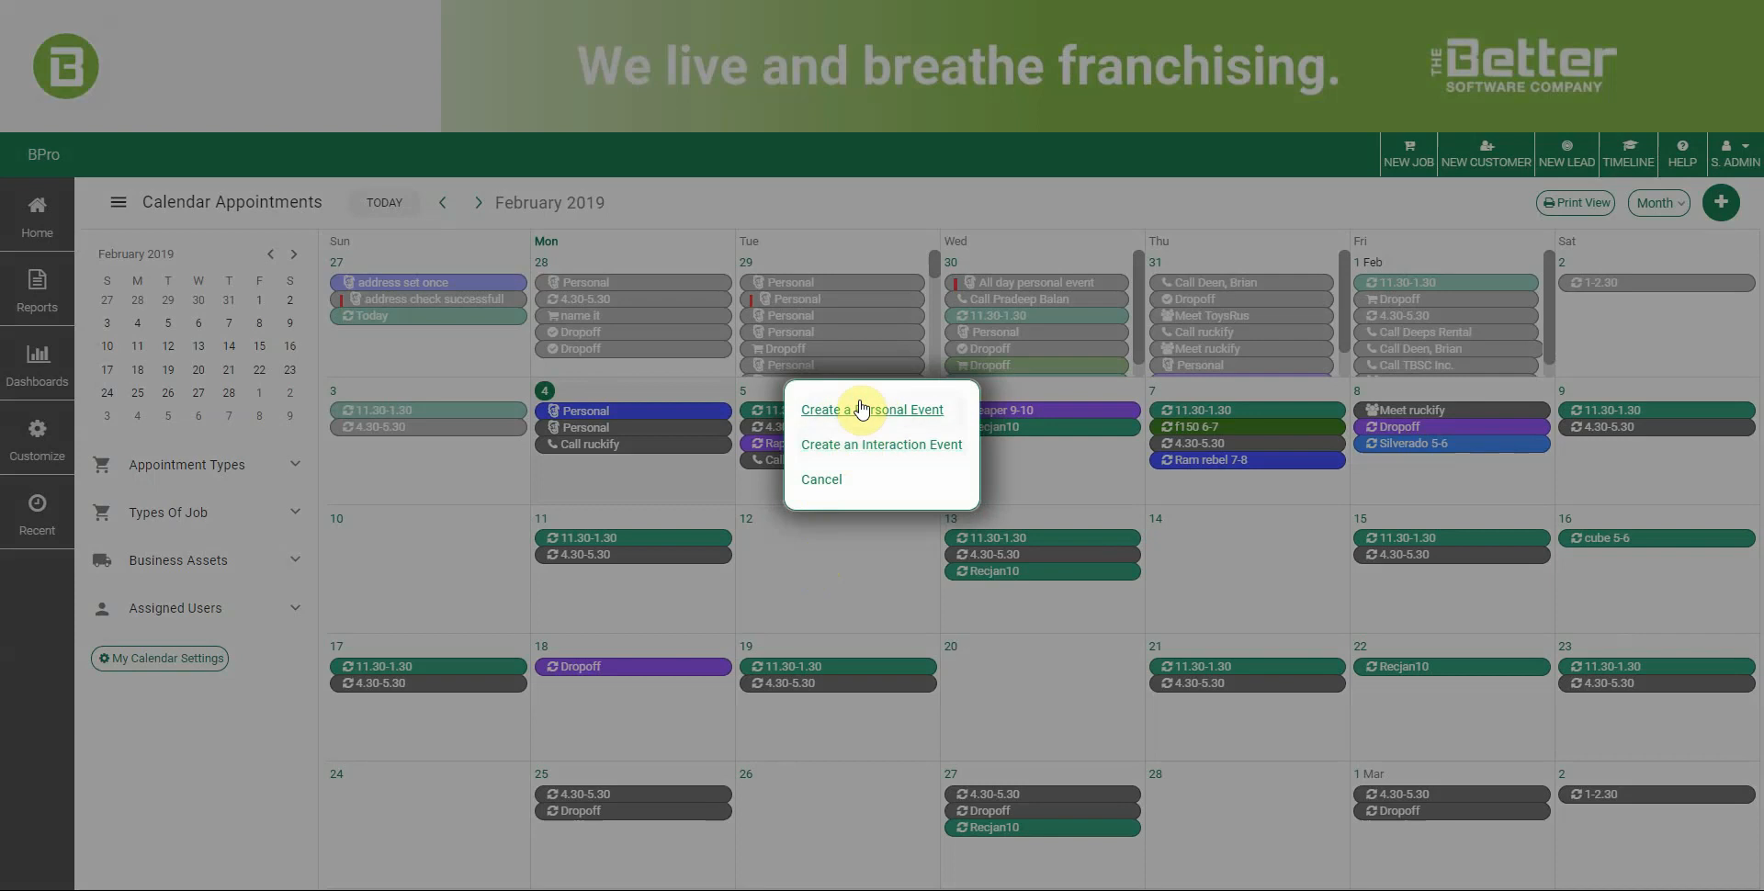
pyautogui.click(822, 485)
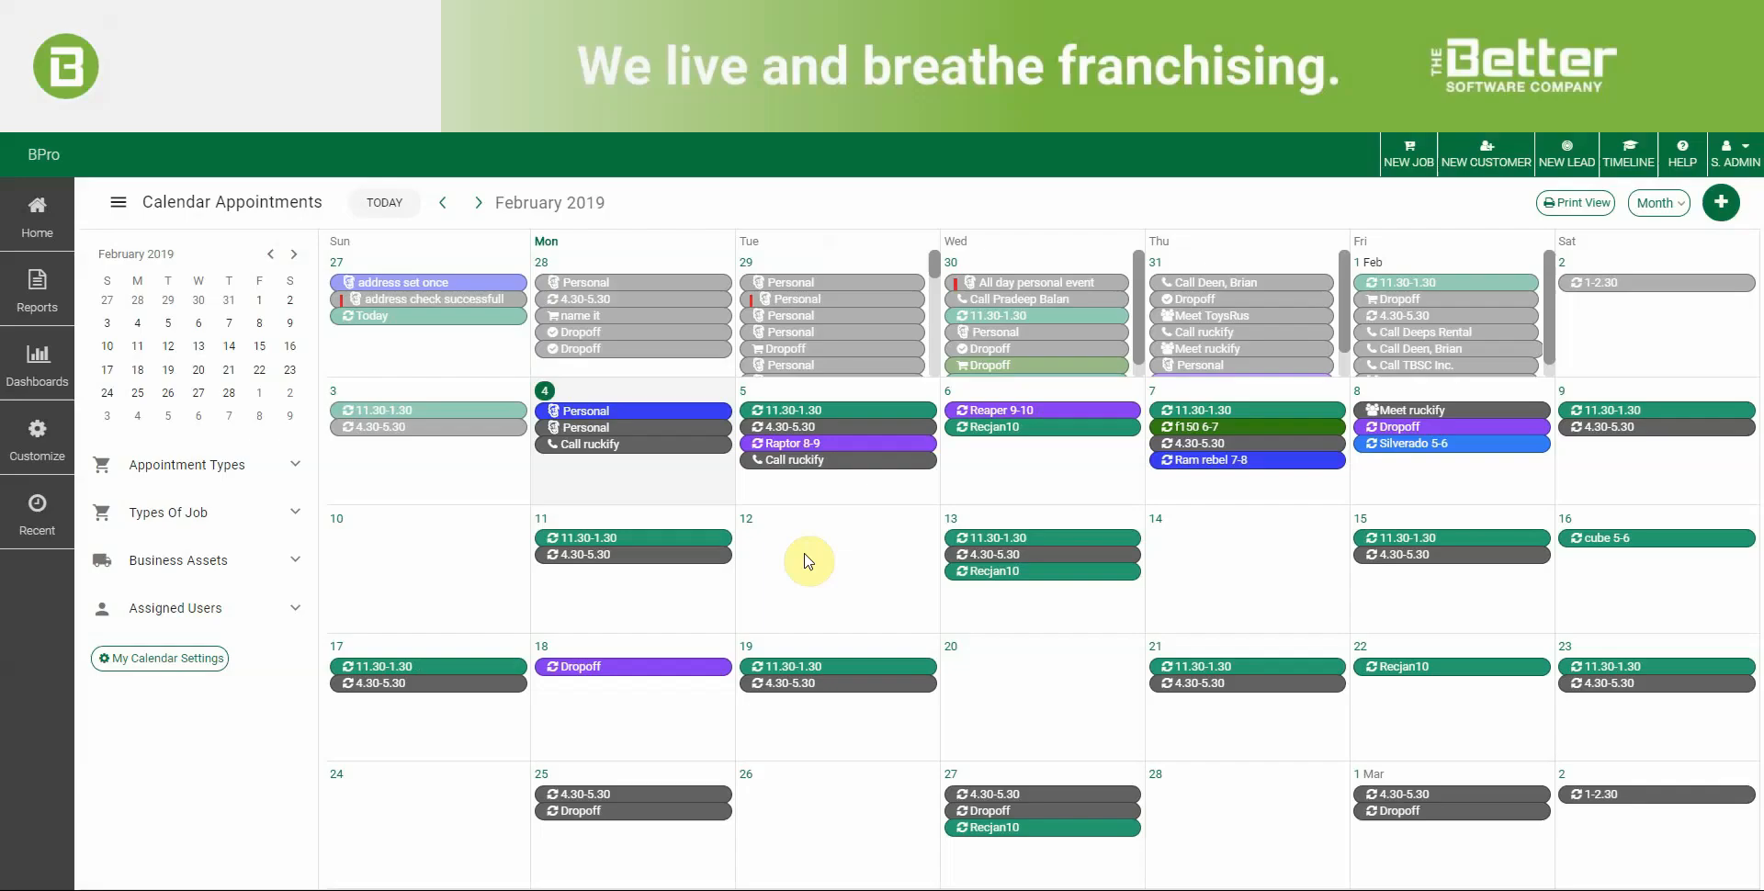
pyautogui.click(1057, 698)
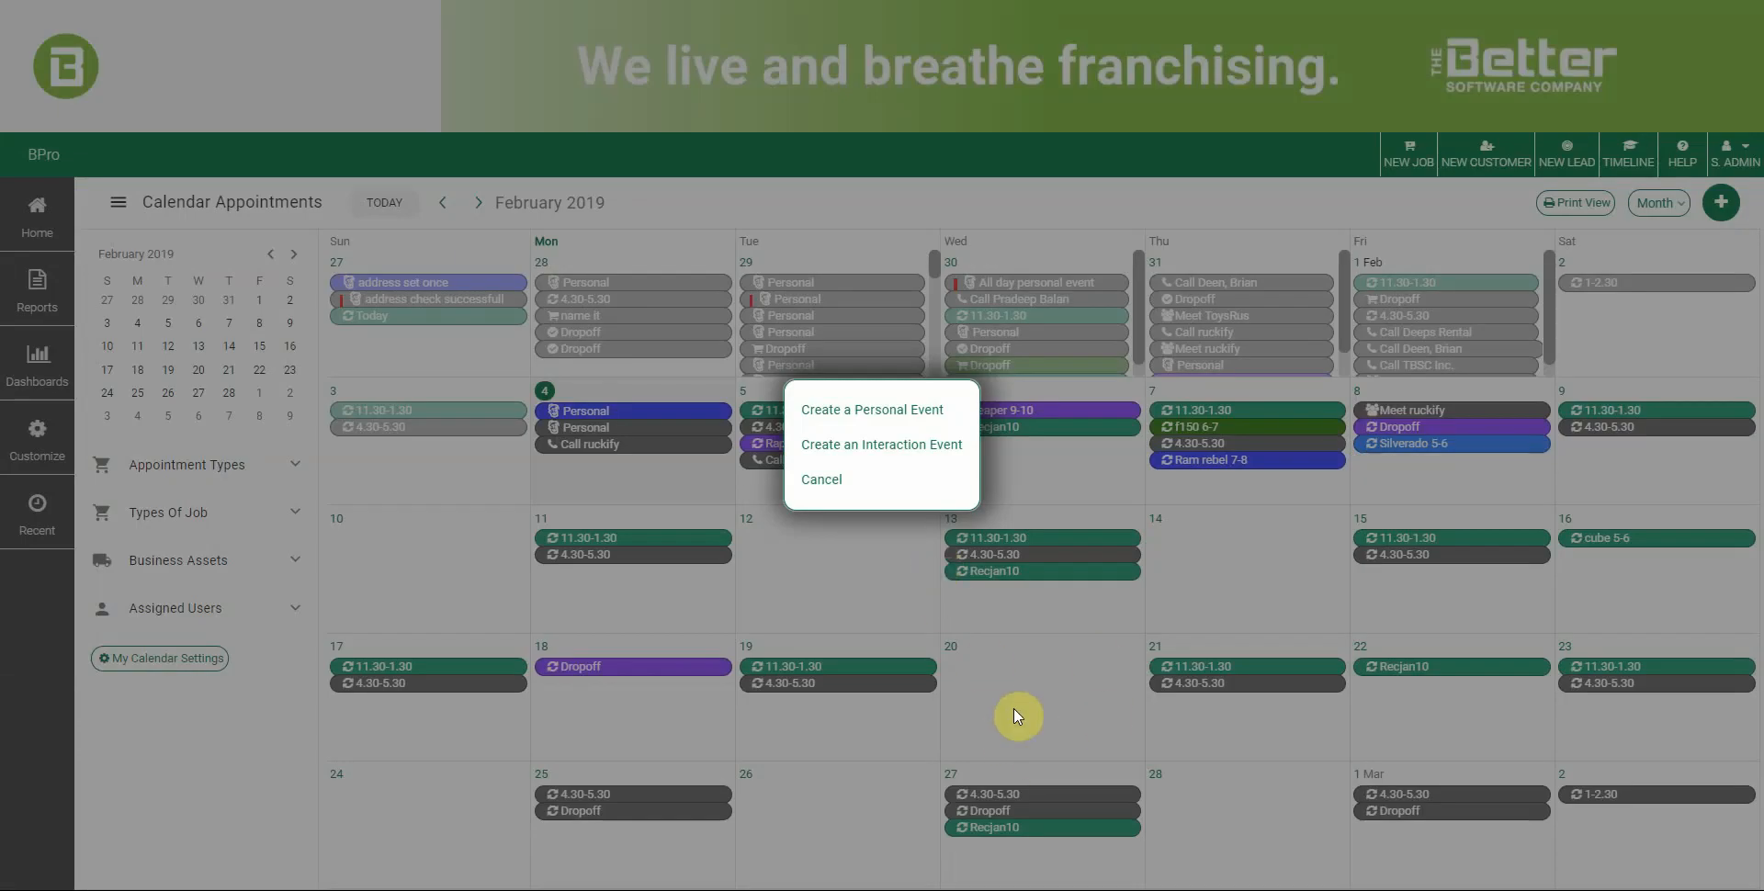
pyautogui.click(833, 487)
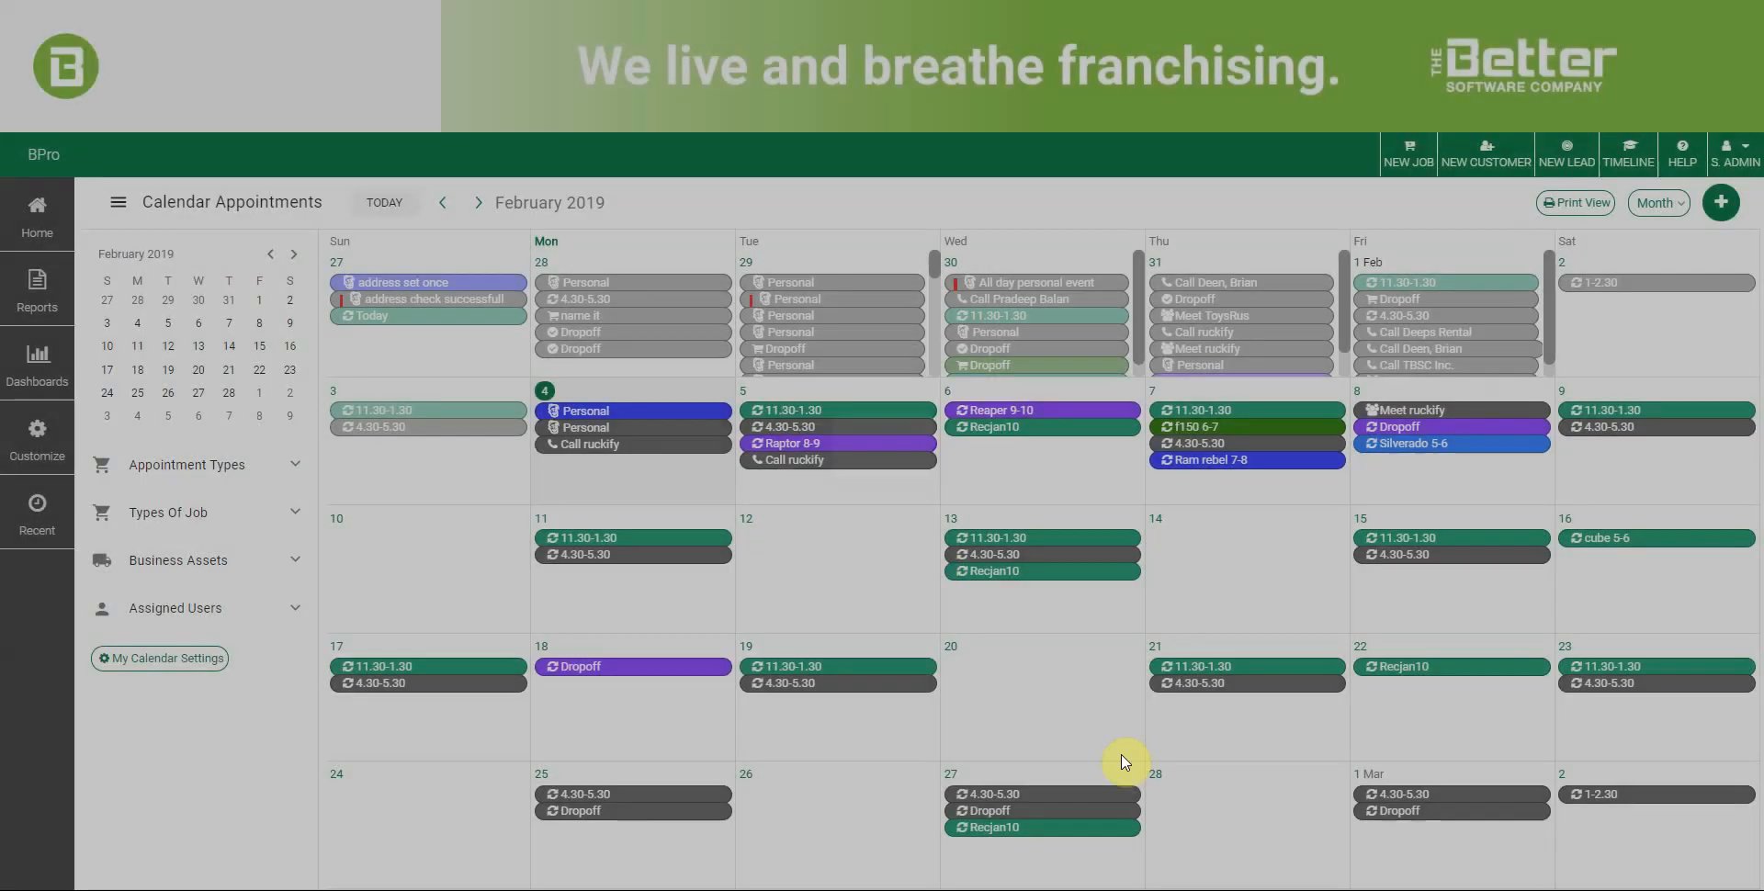